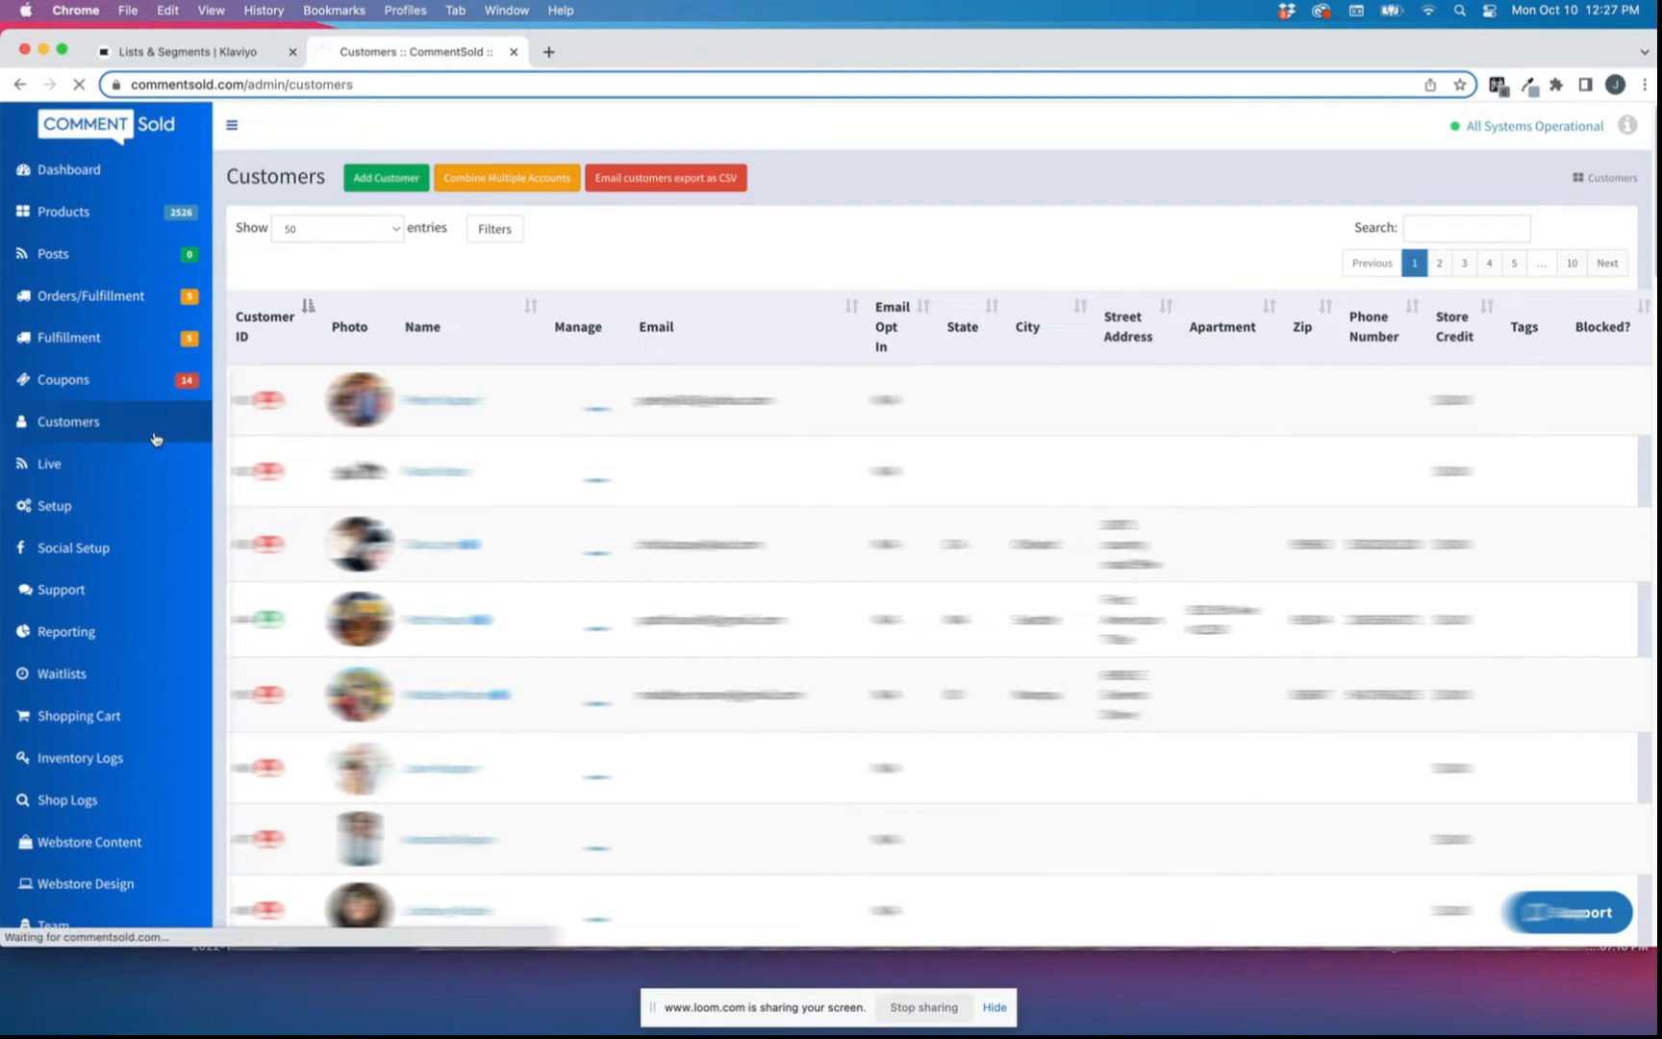
Request an emailed CSV export of all customers in CommentSold, and switch to the Klaviyo Lists & Segments page.
click(157, 438)
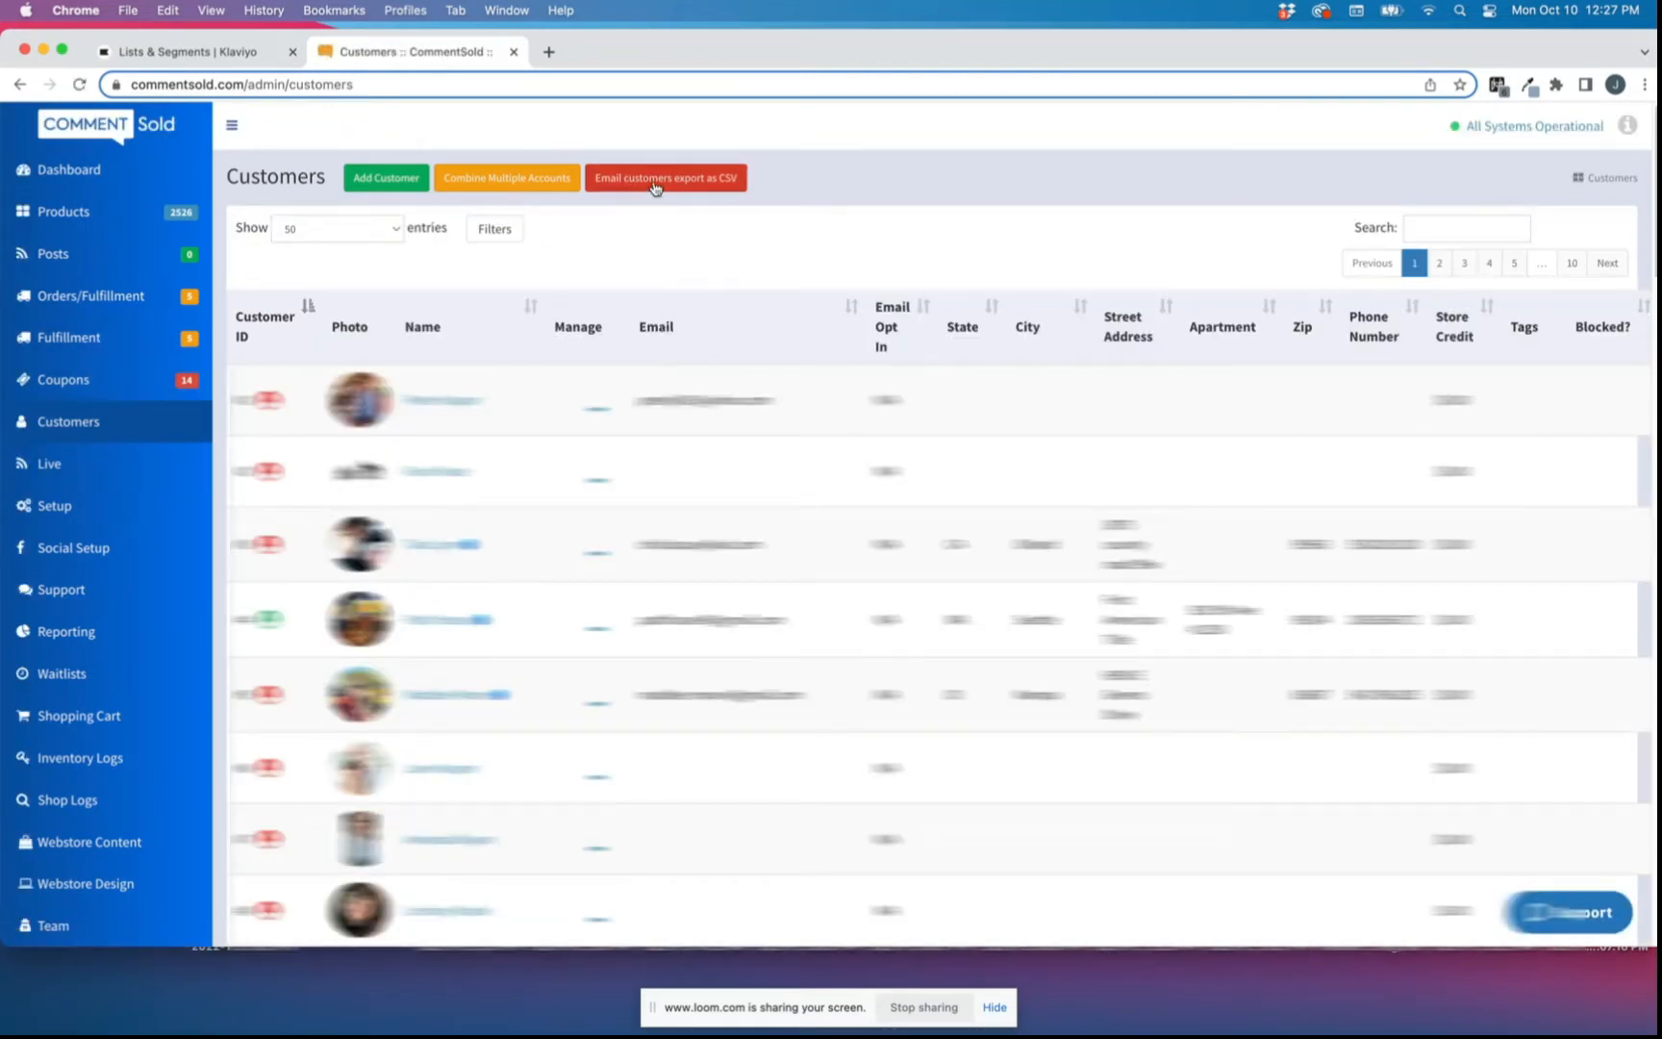
click(654, 185)
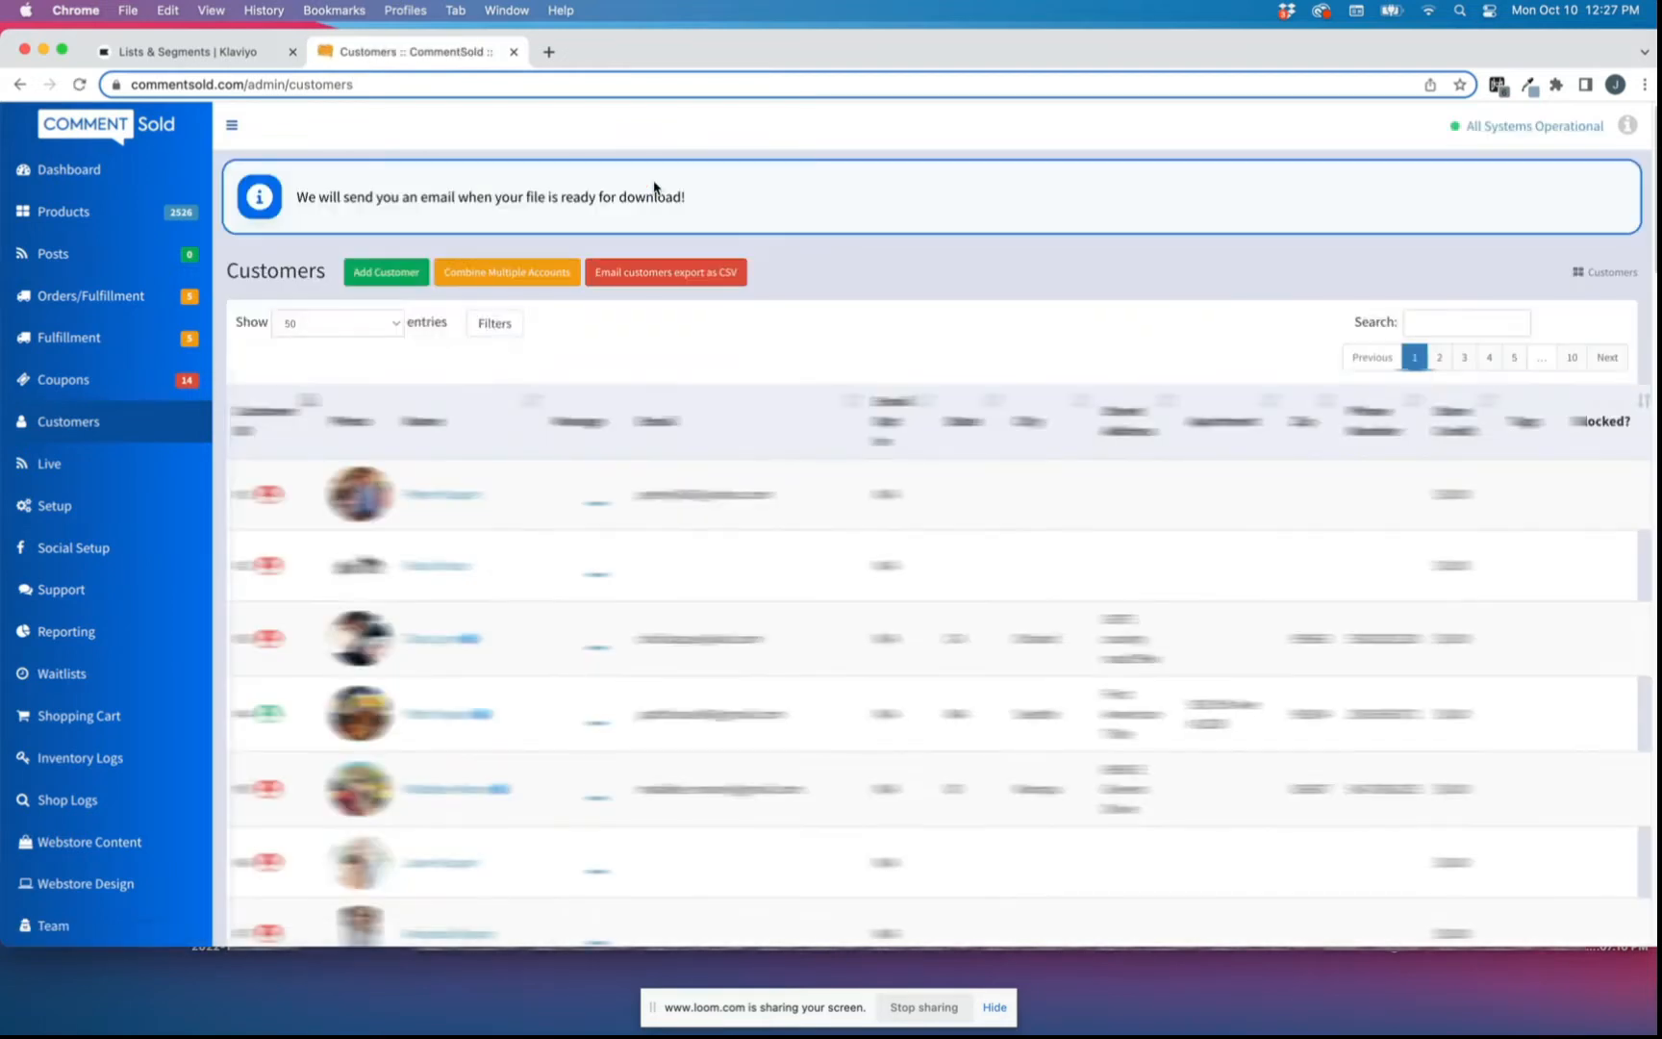
click(219, 55)
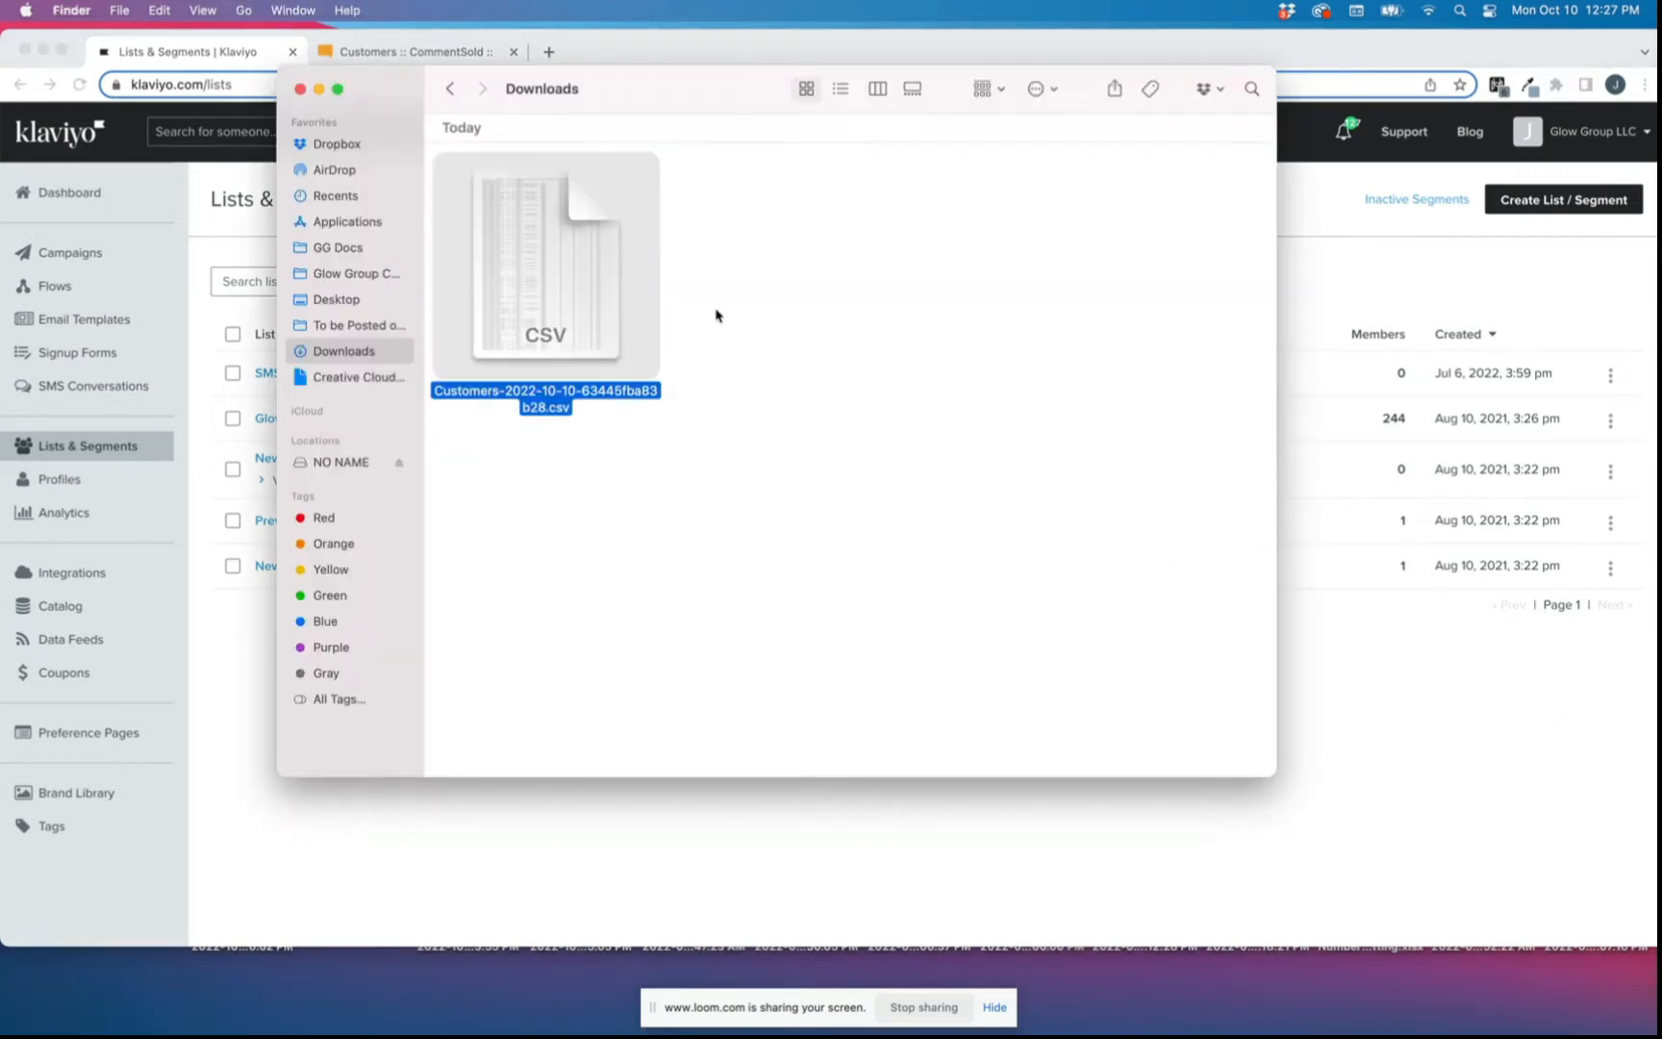
click(758, 474)
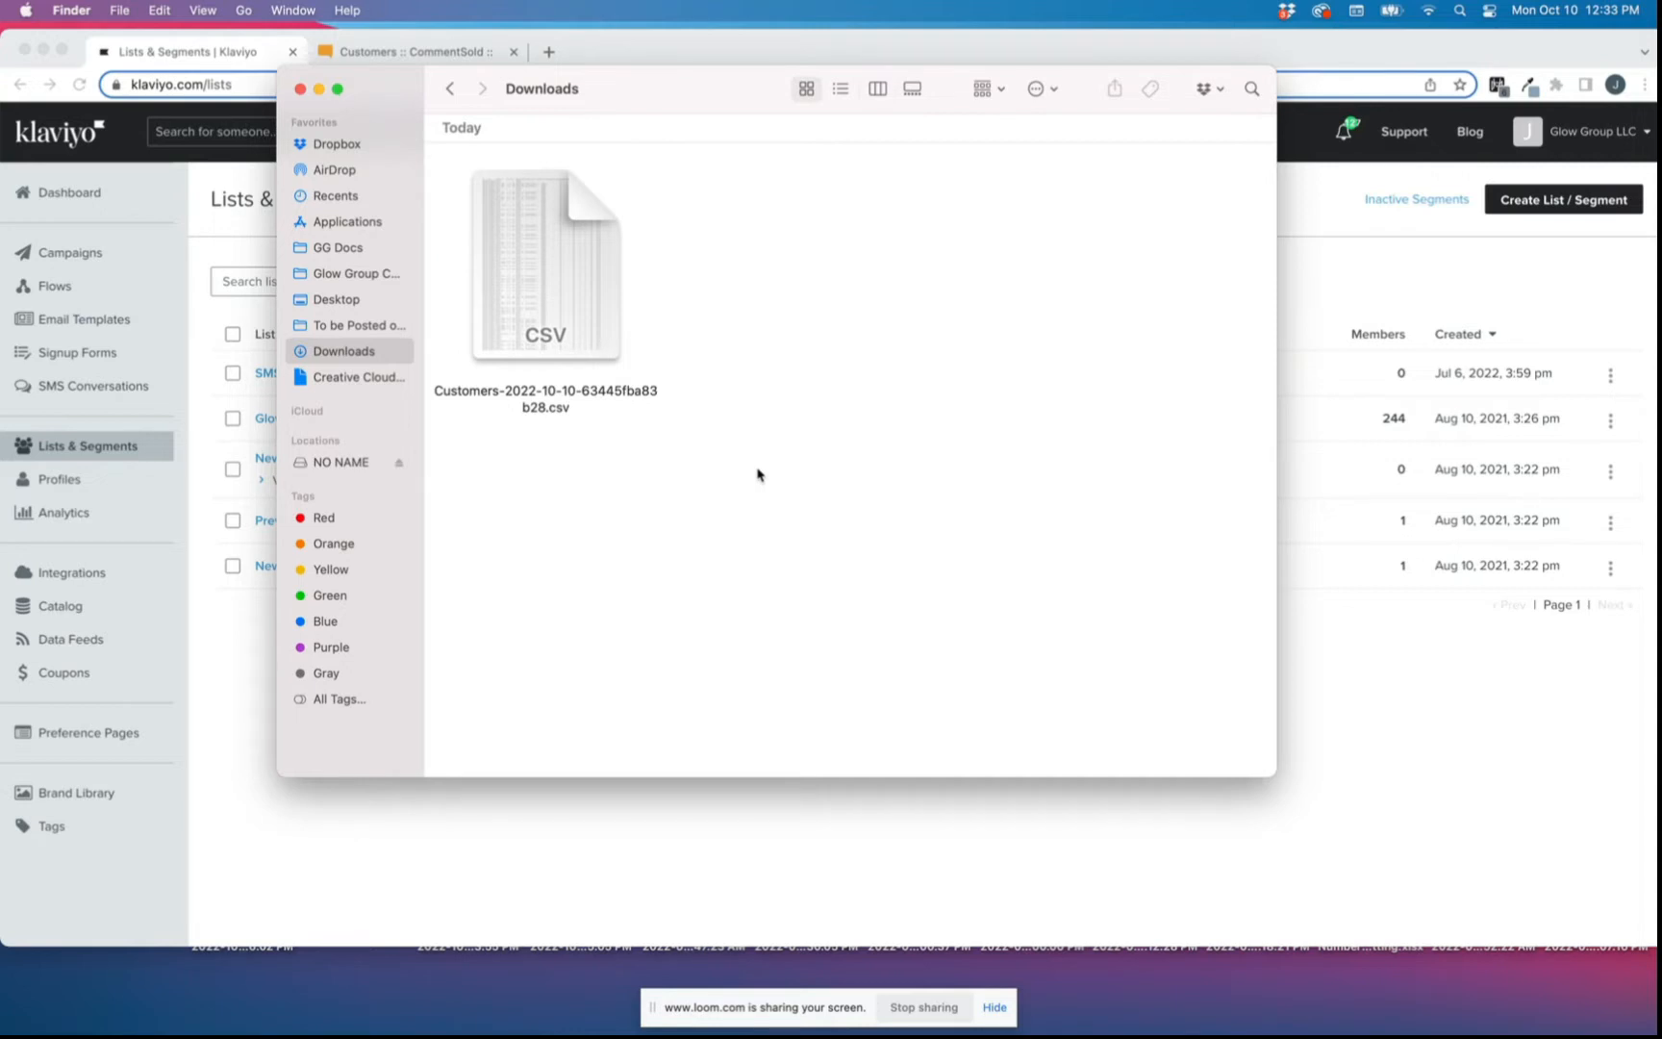
click(540, 293)
right_click(541, 290)
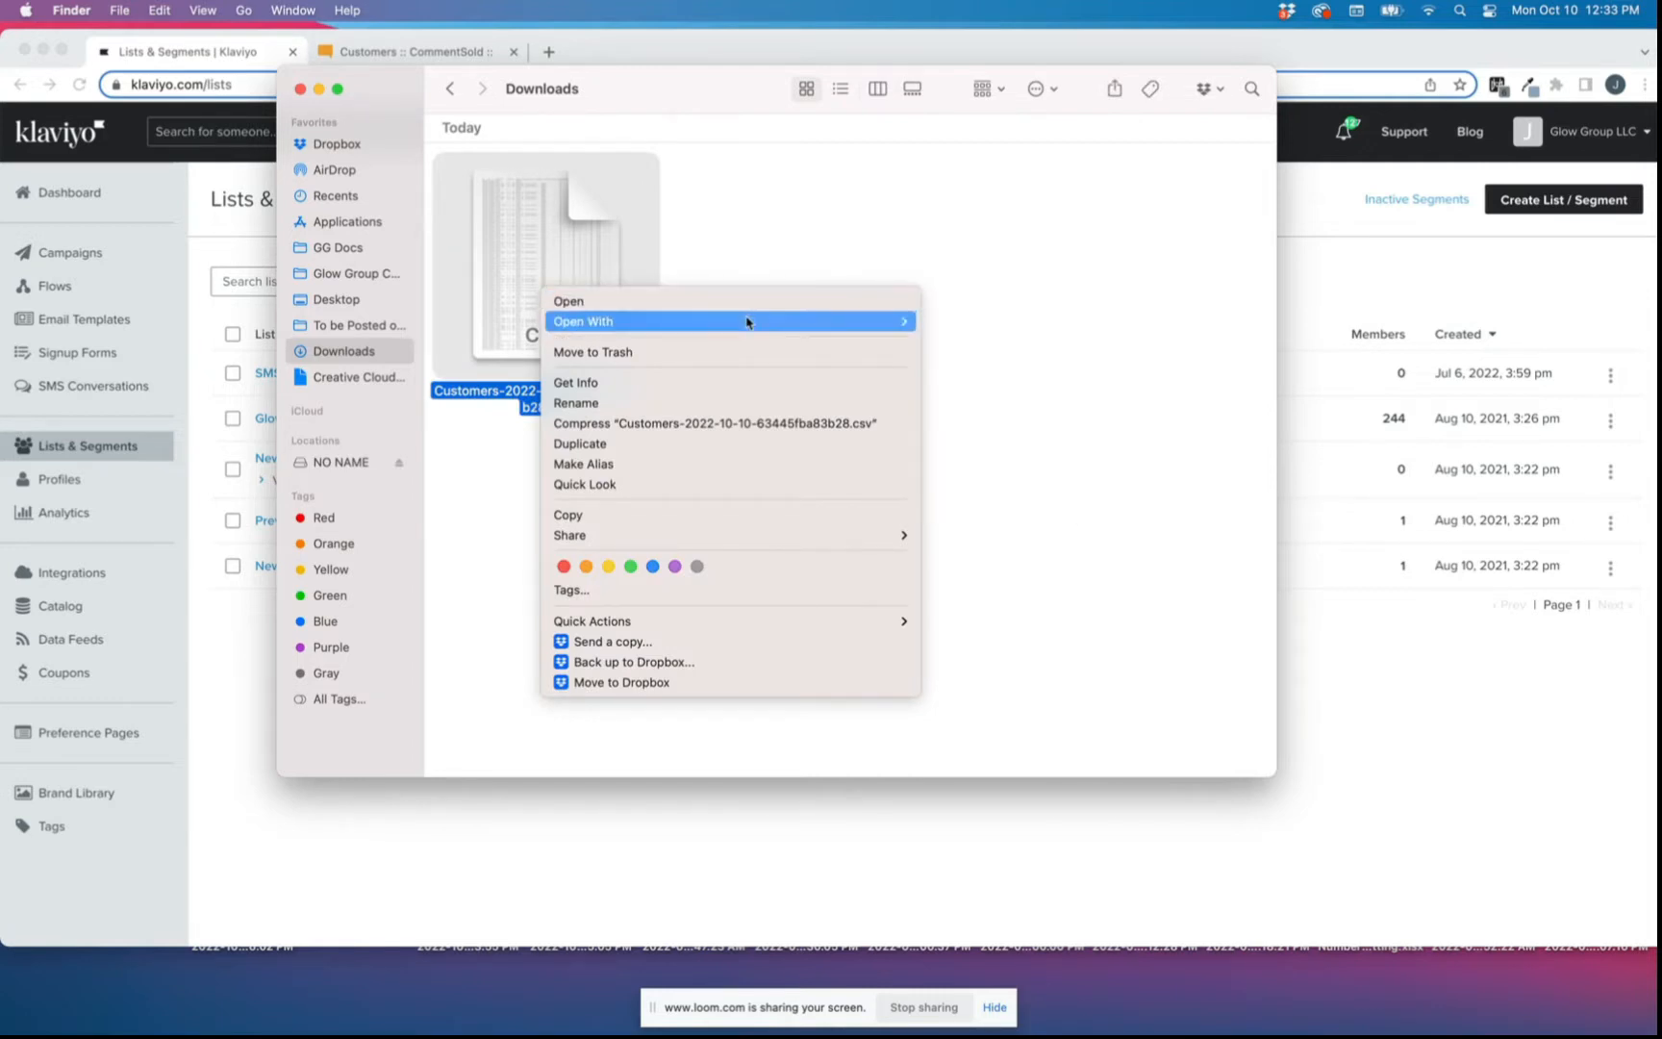
mouse_move(810, 327)
click(1001, 372)
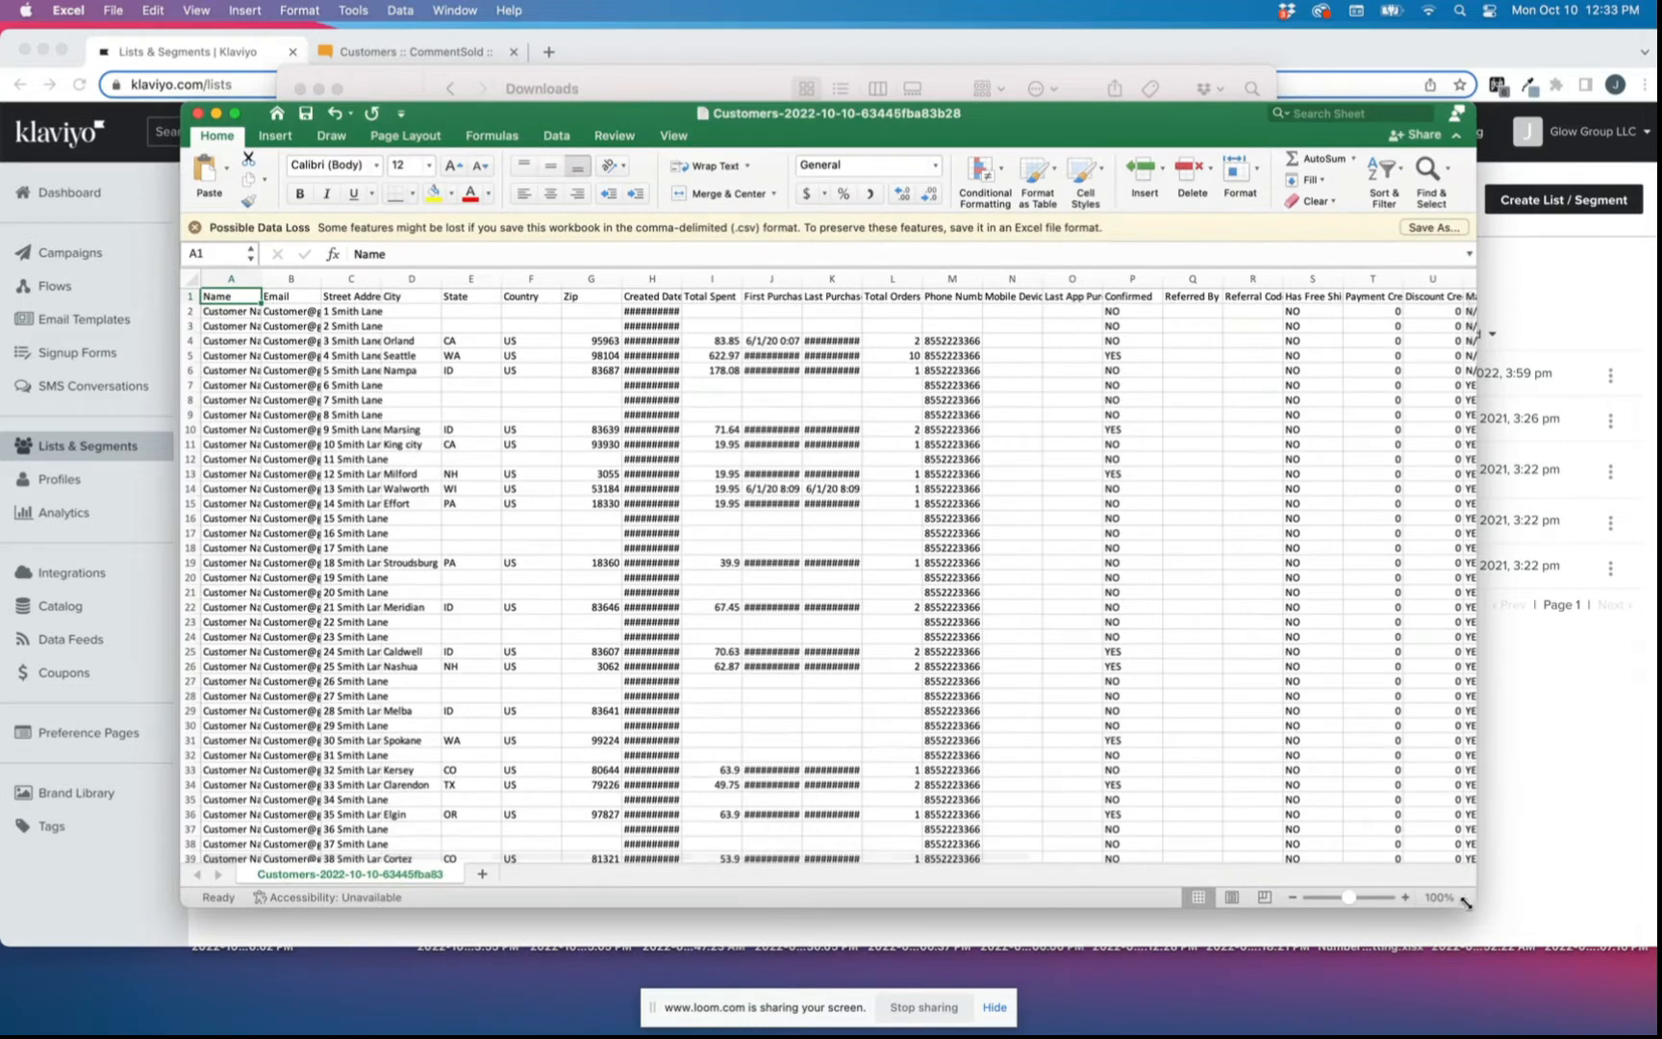
drag(1473, 904, 1536, 1017)
drag(926, 120, 771, 42)
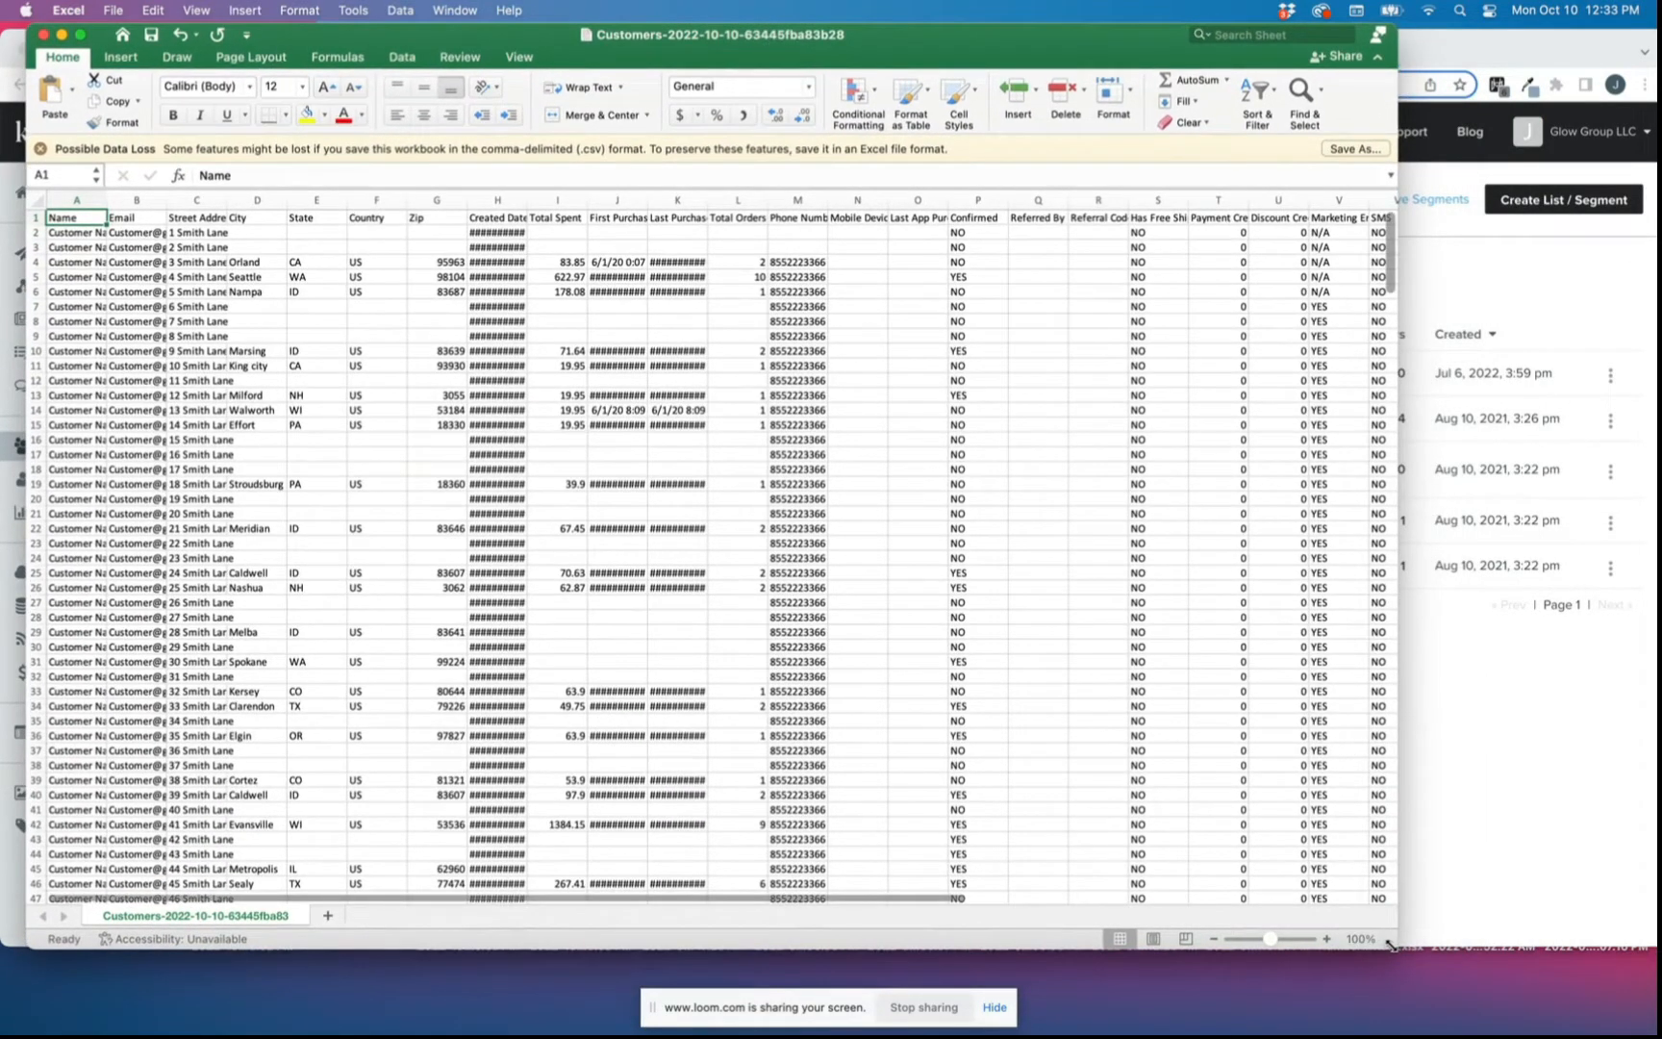
drag(1391, 947, 1632, 1030)
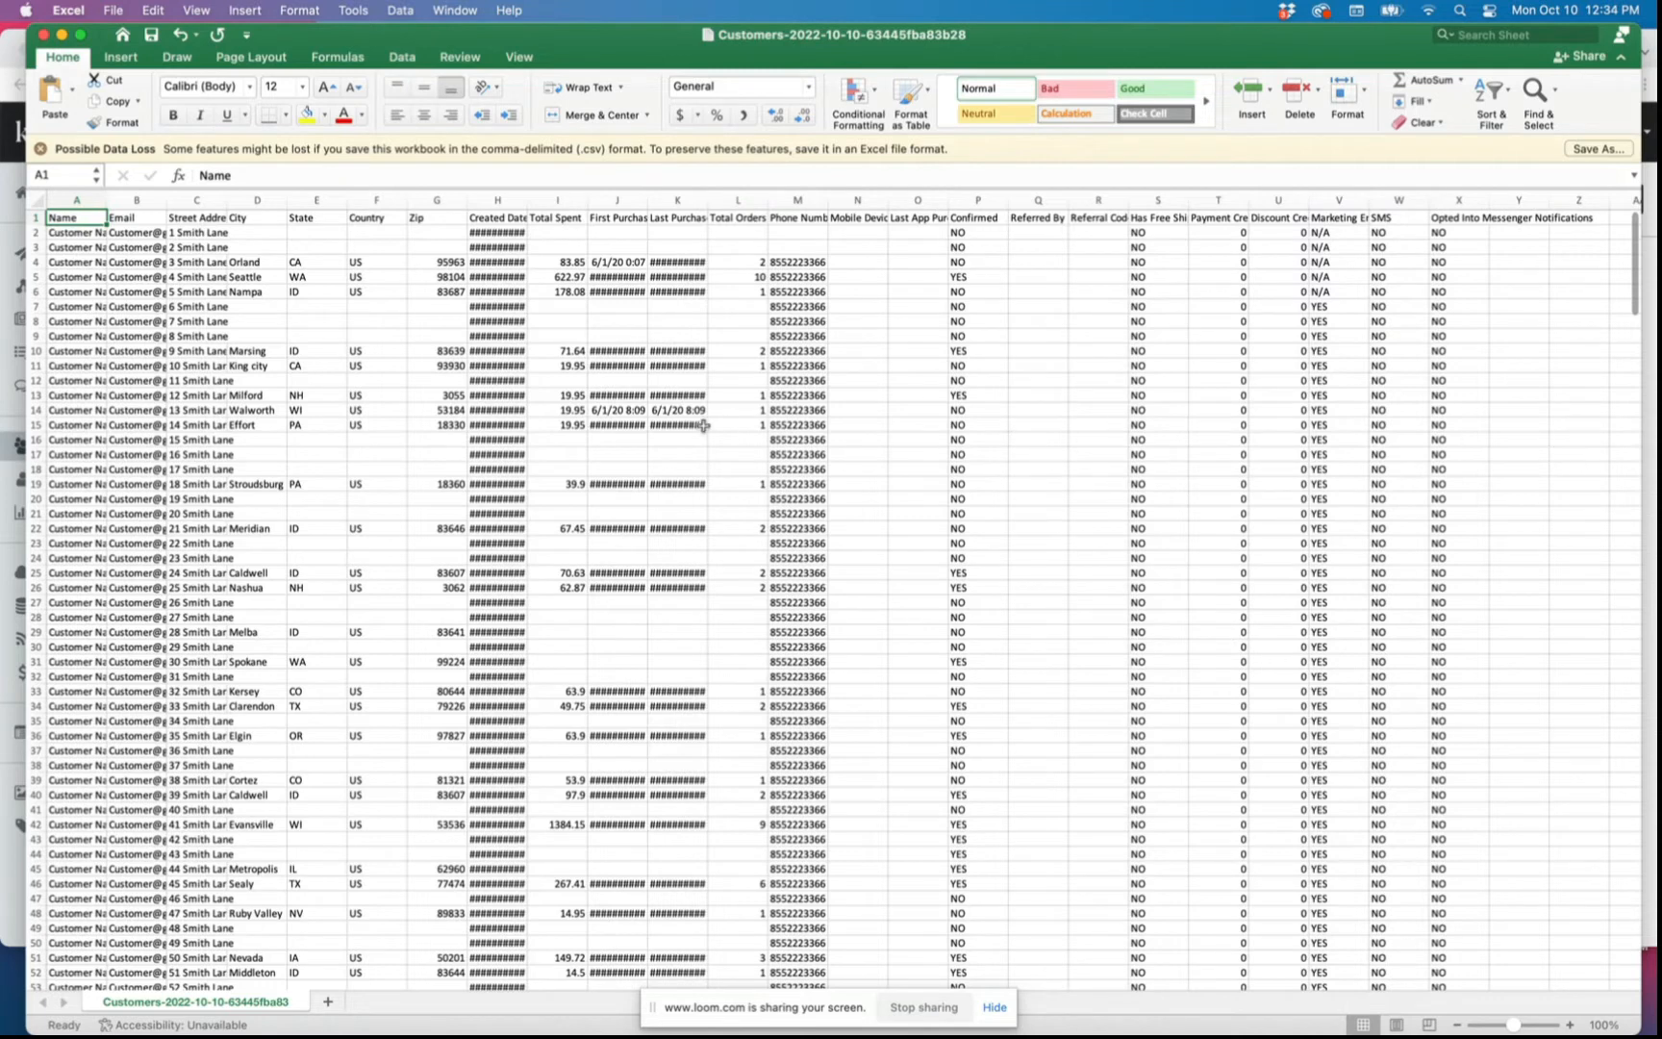
Sort the whole customer sheet by the Marketing Emails column in Z to A order.
click(37, 199)
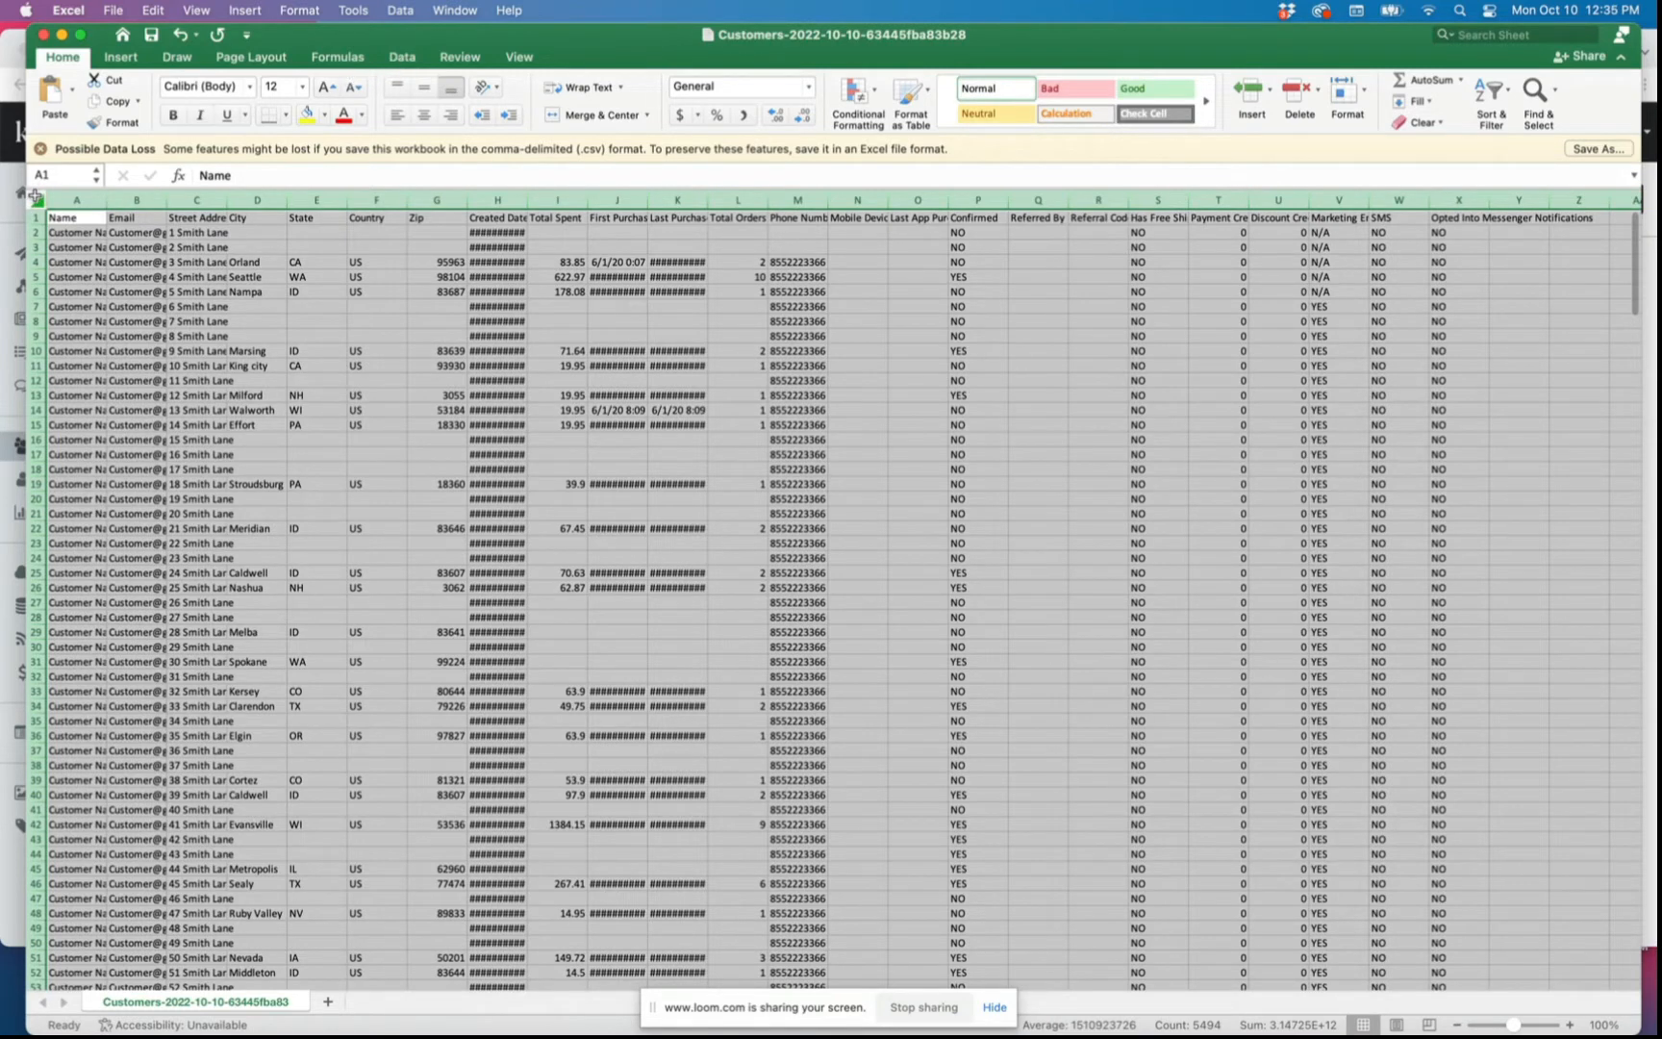
click(397, 58)
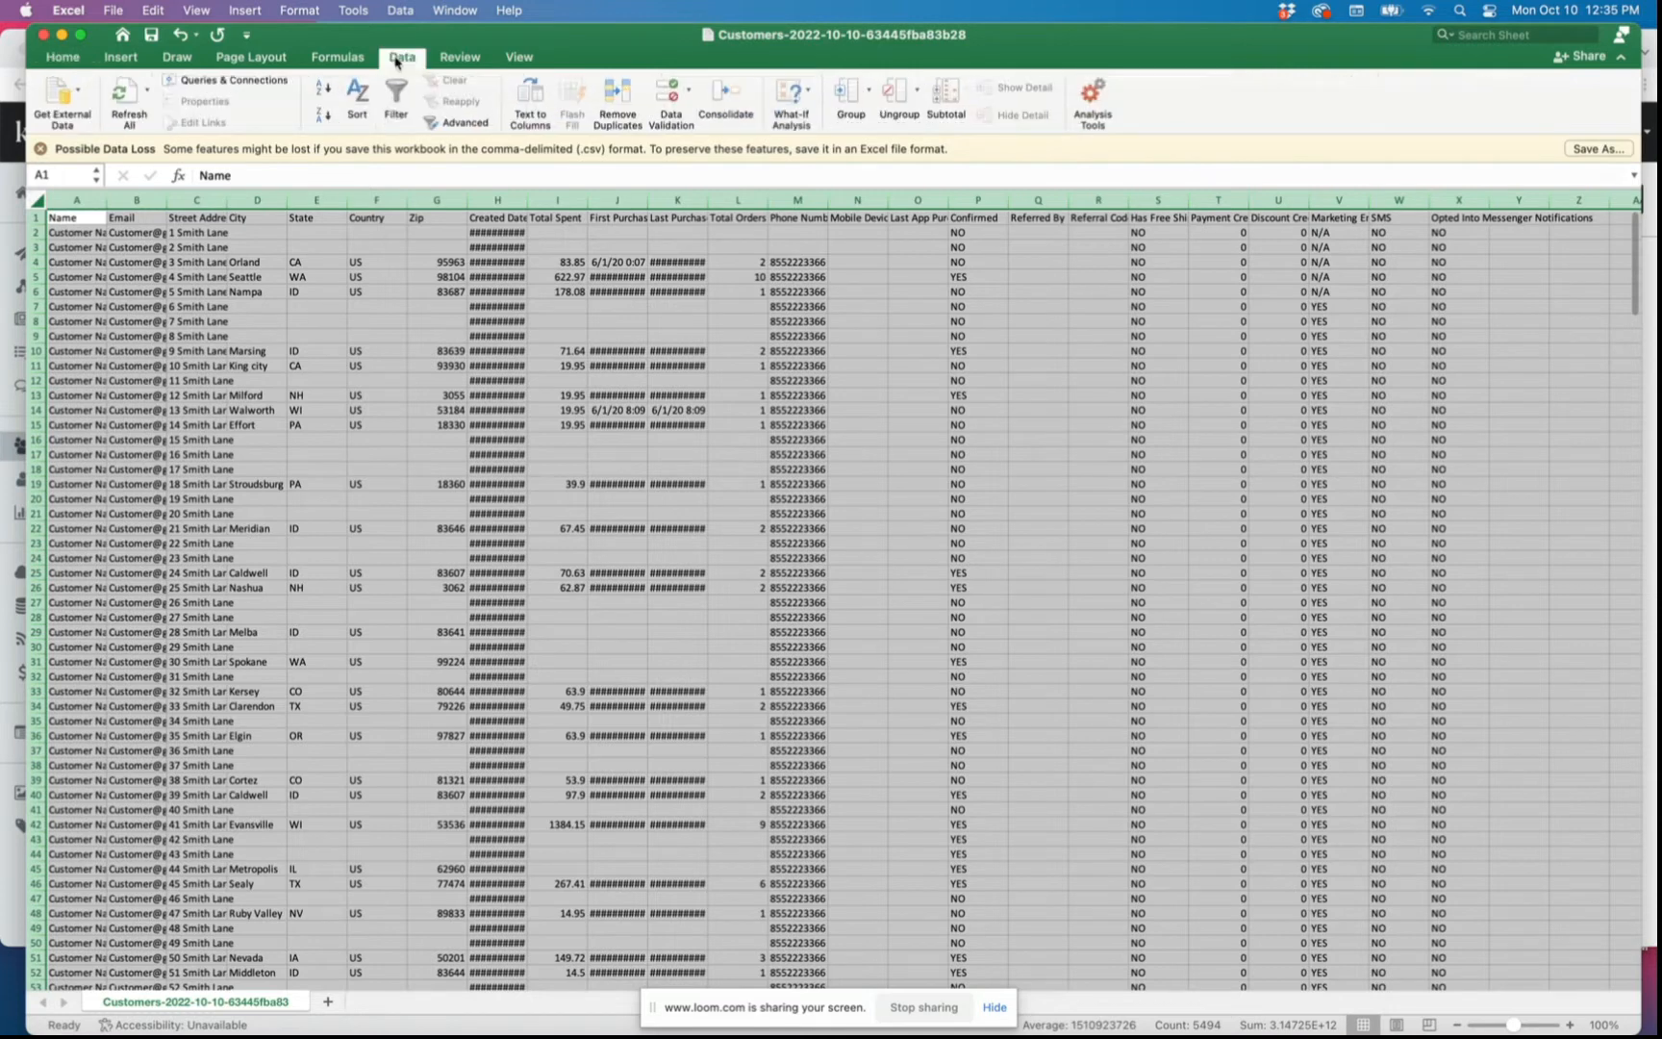
click(360, 96)
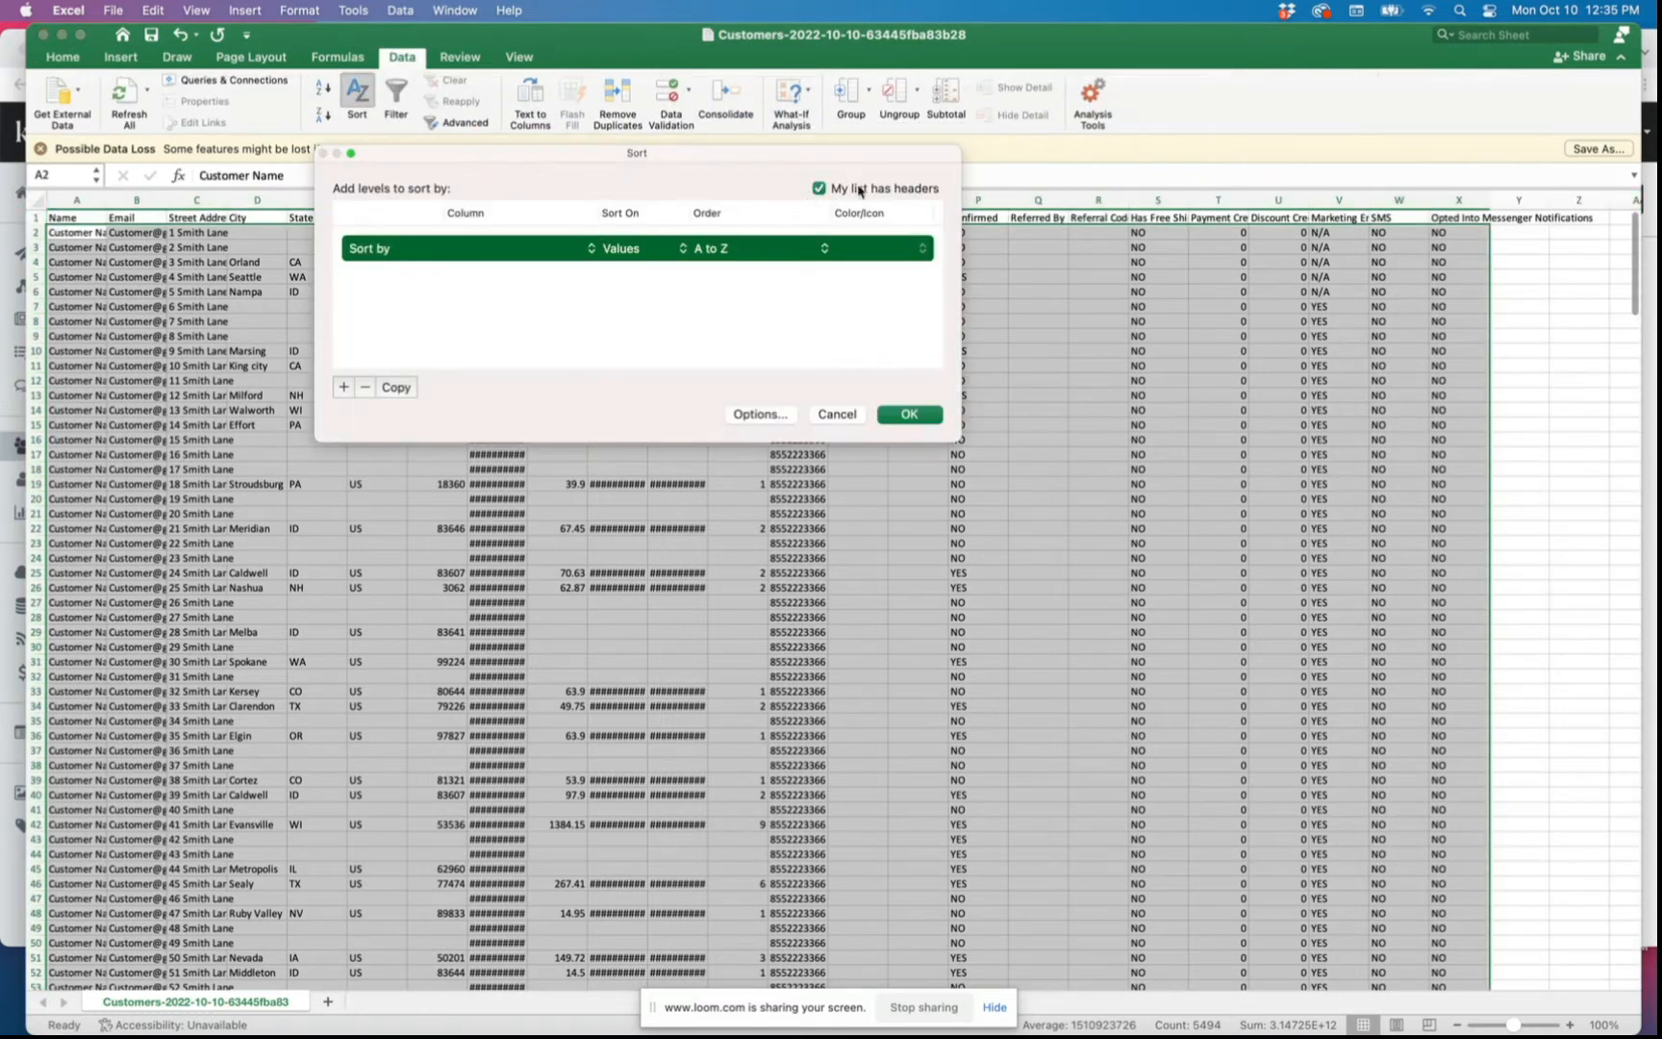
click(539, 254)
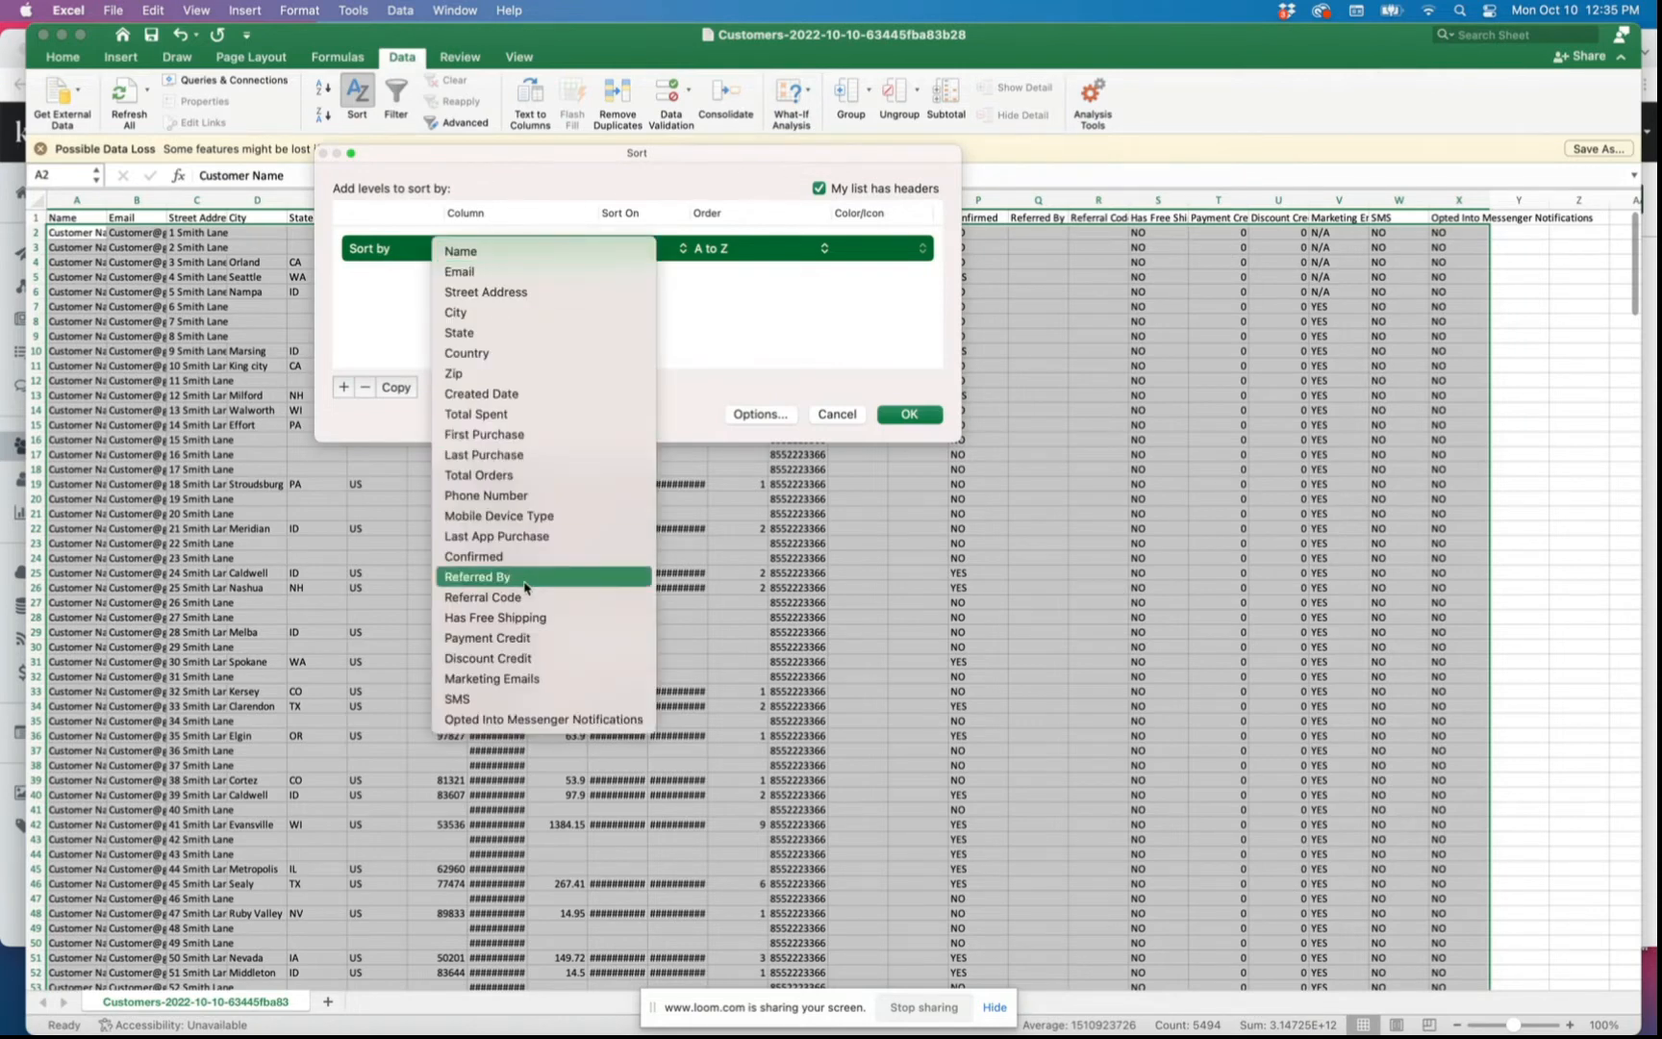
click(543, 678)
click(741, 248)
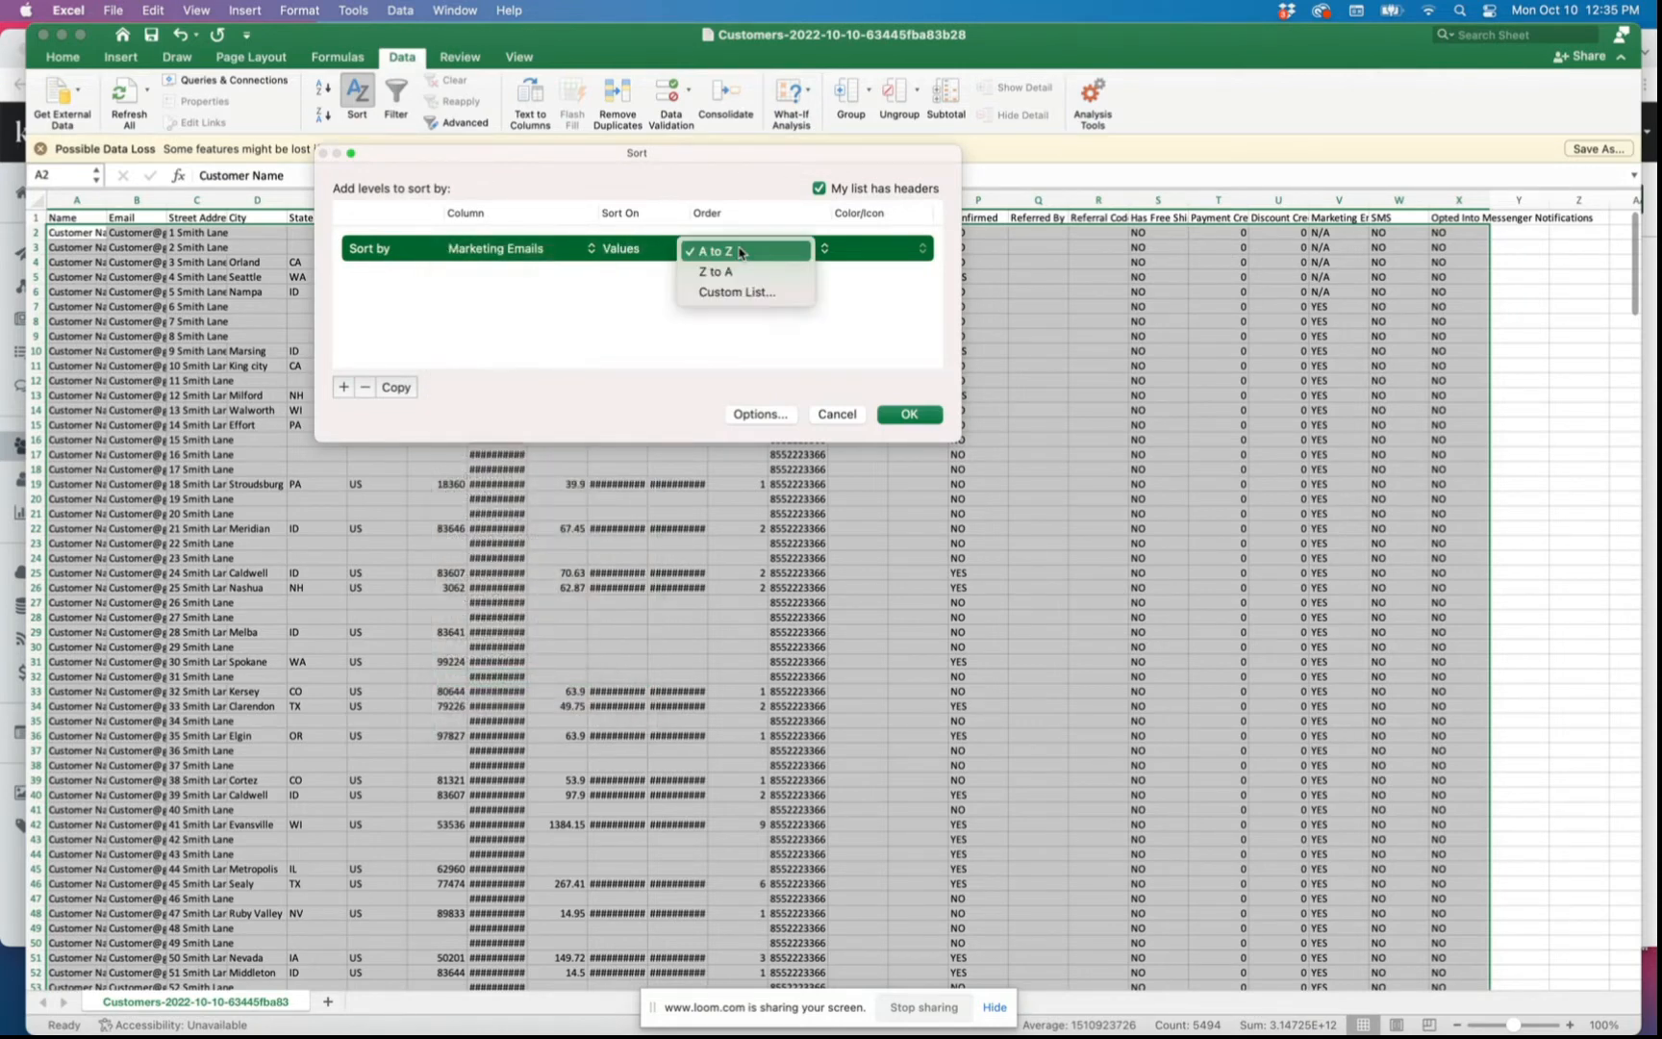
click(739, 270)
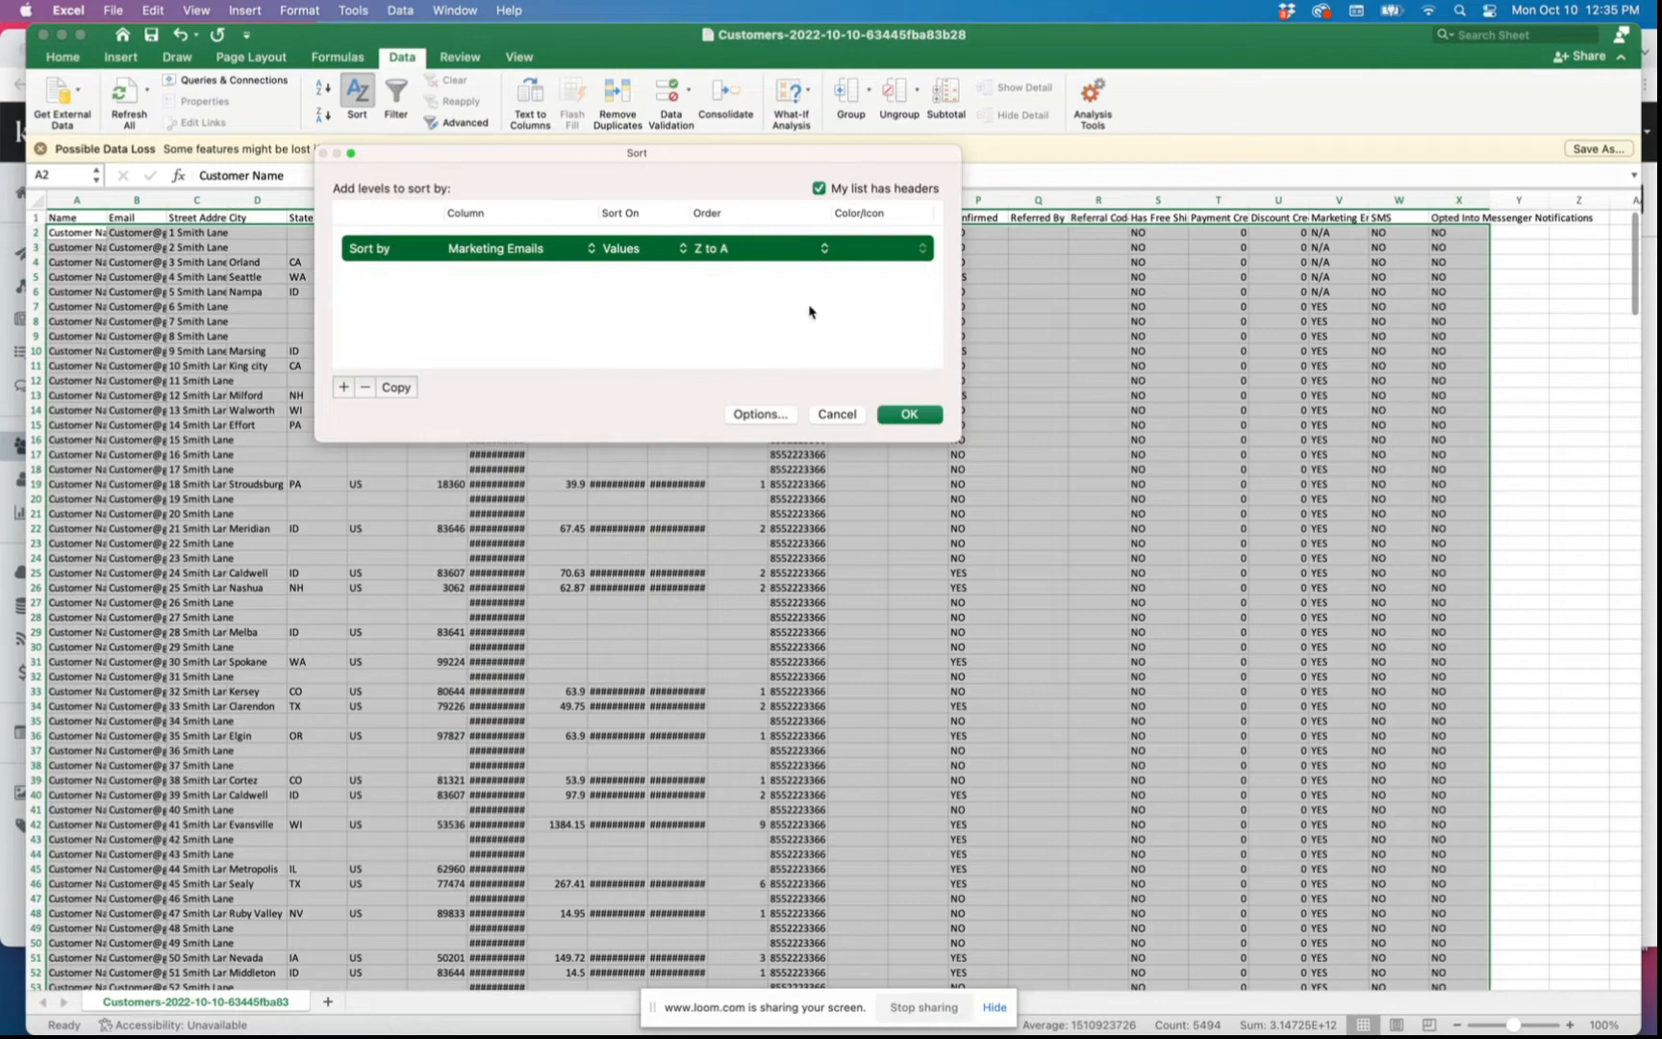
click(916, 416)
click(1057, 408)
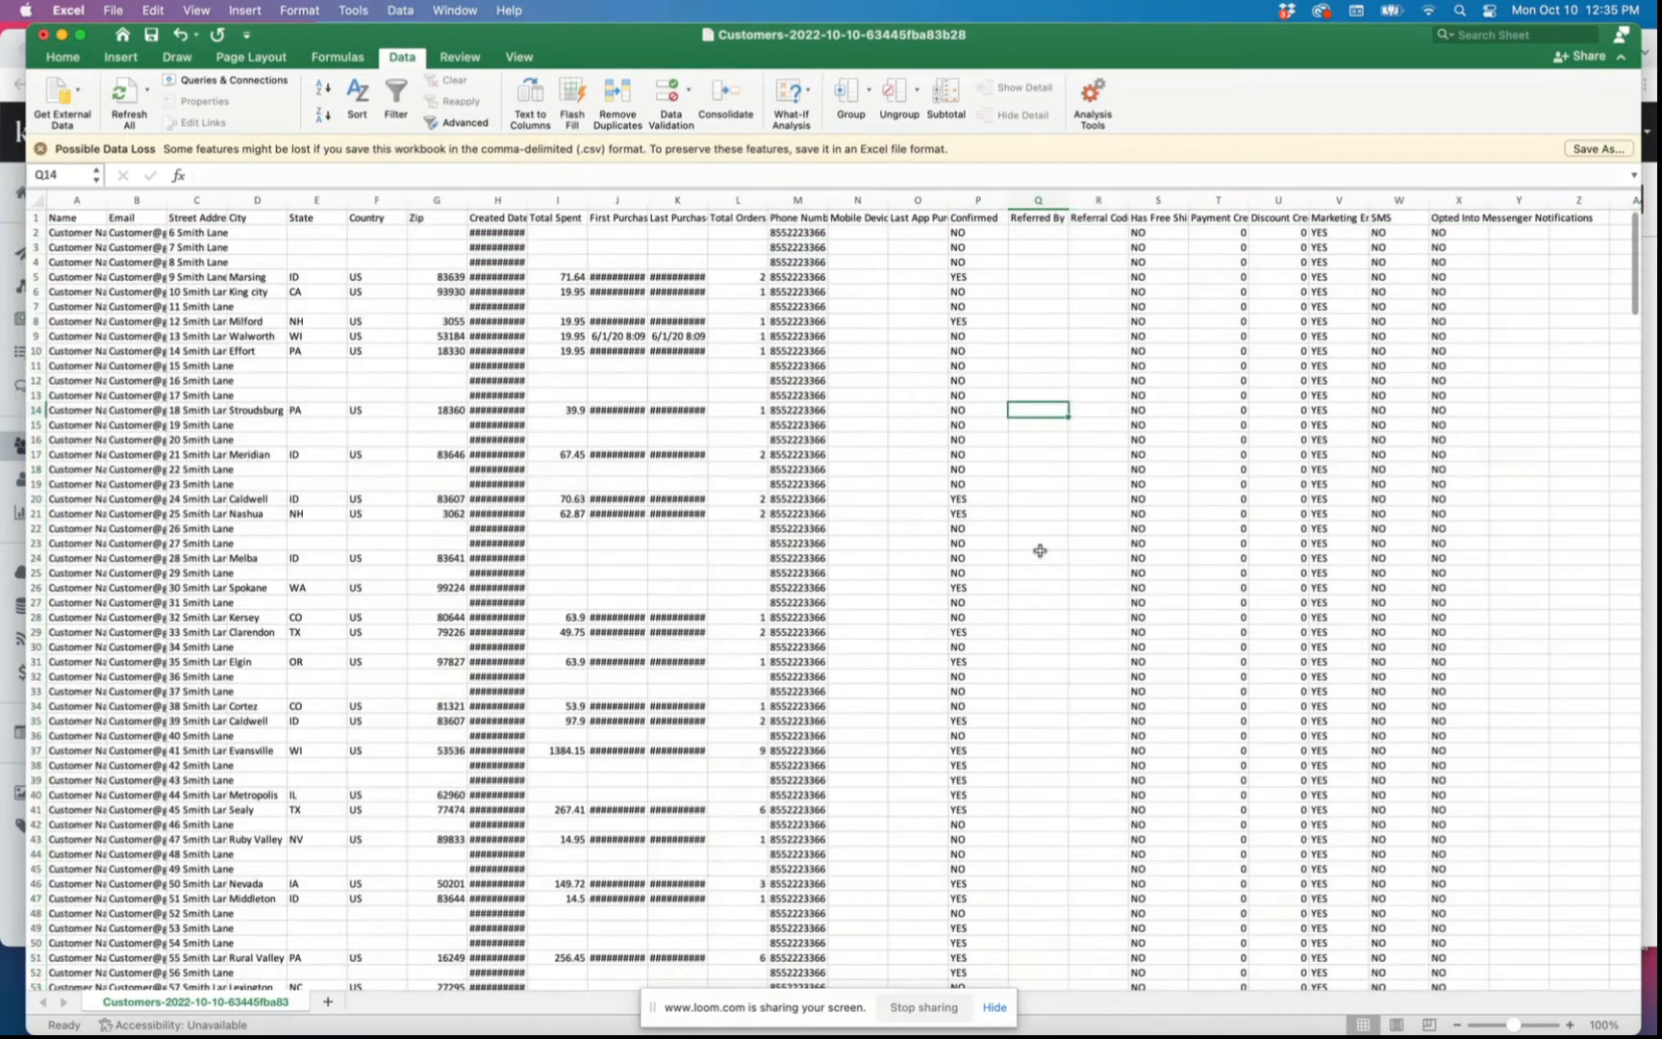
Examine the Marketing Emails column down to its last row for customers marked N/A instead of YES.
scroll(1085, 671, down, 5)
scroll(1085, 672, down, 20)
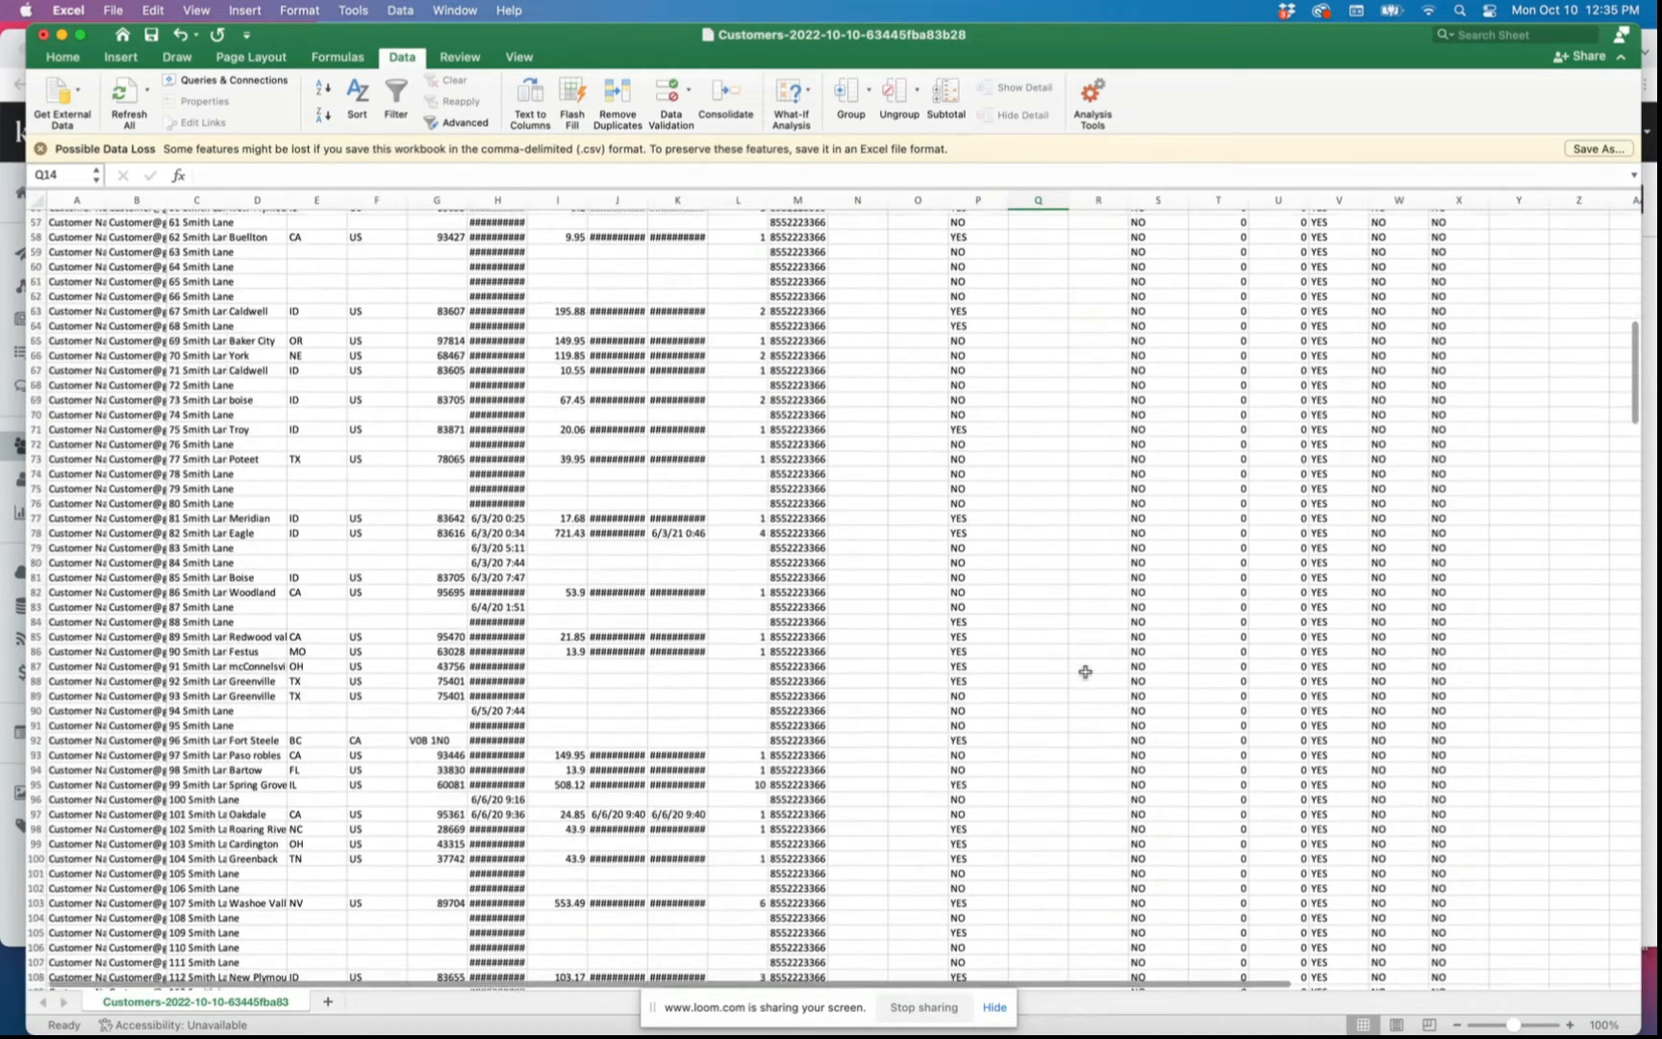
scroll(1397, 557, up, 20)
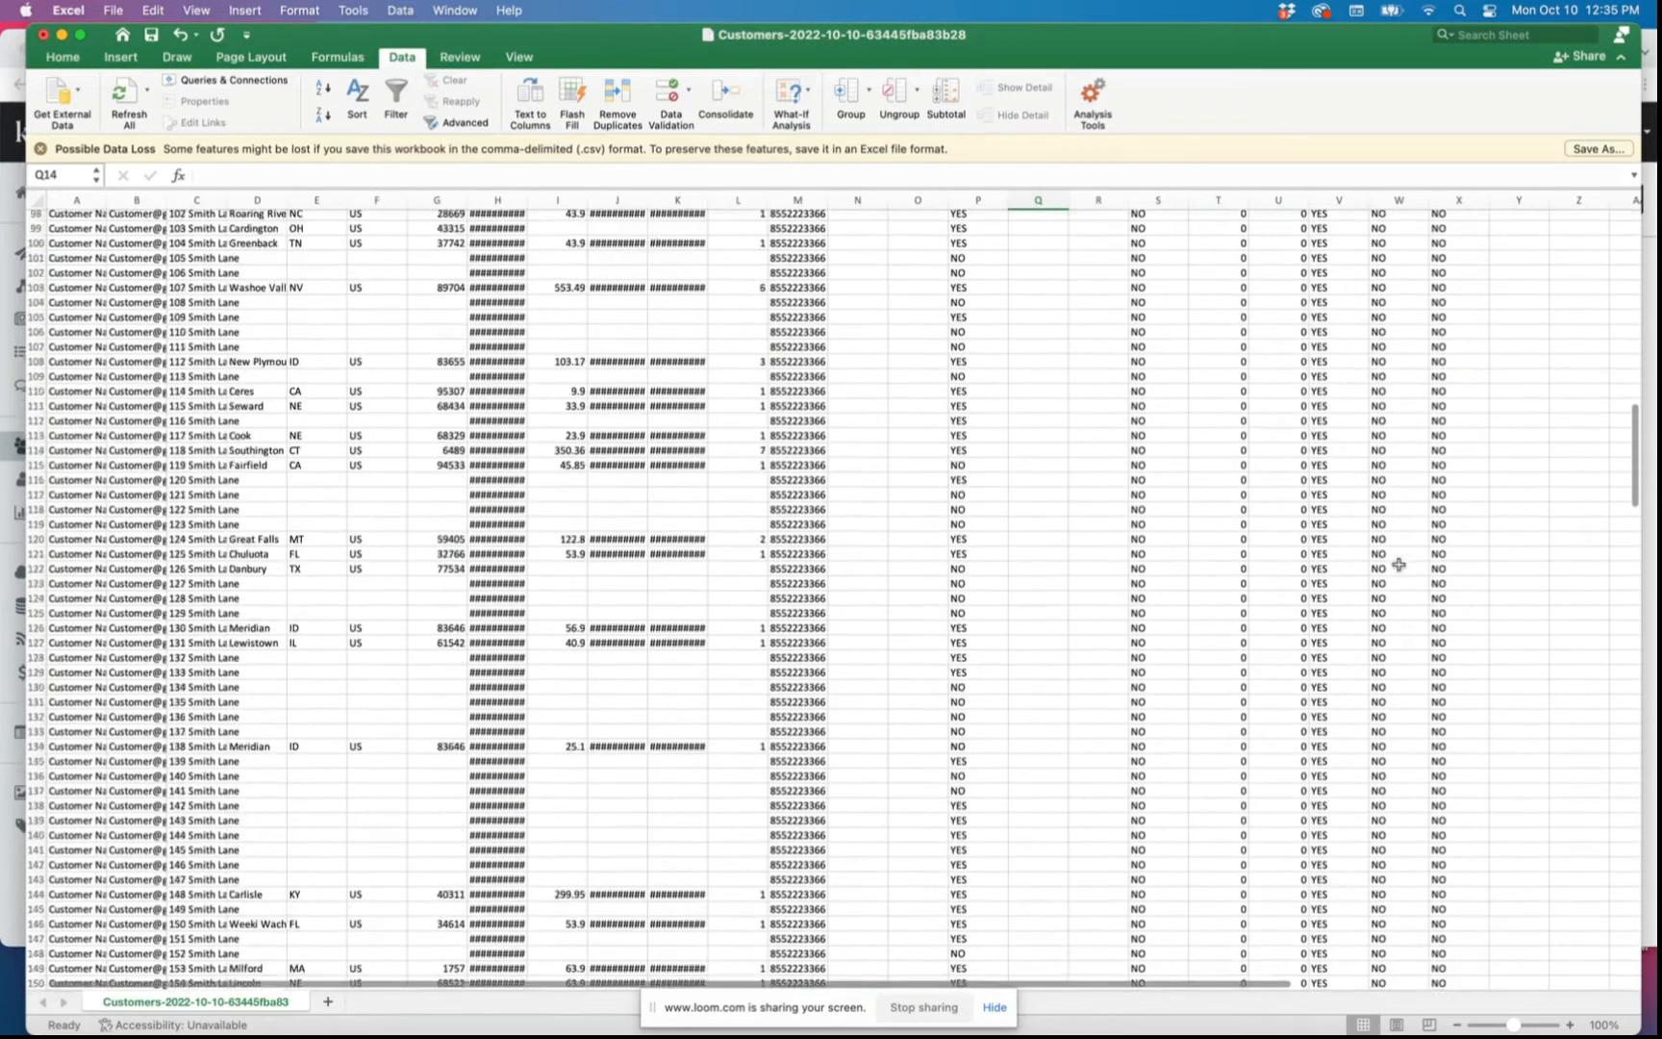
scroll(1400, 580, up, 10)
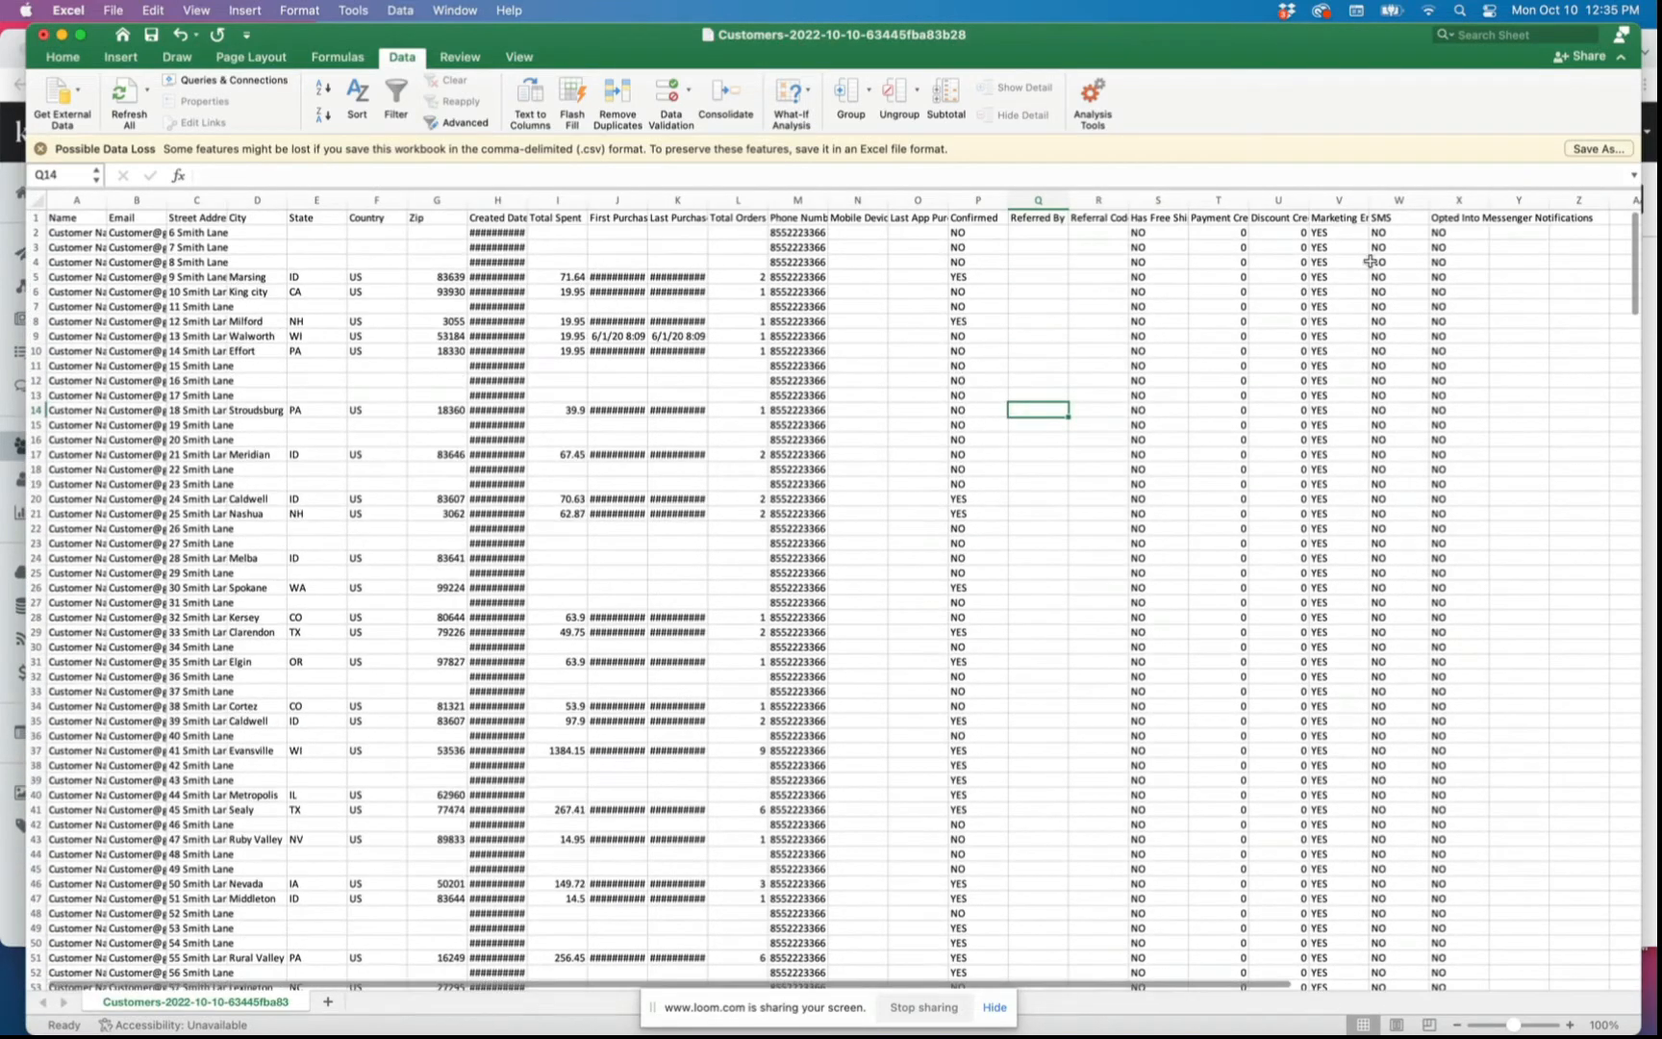
click(1337, 199)
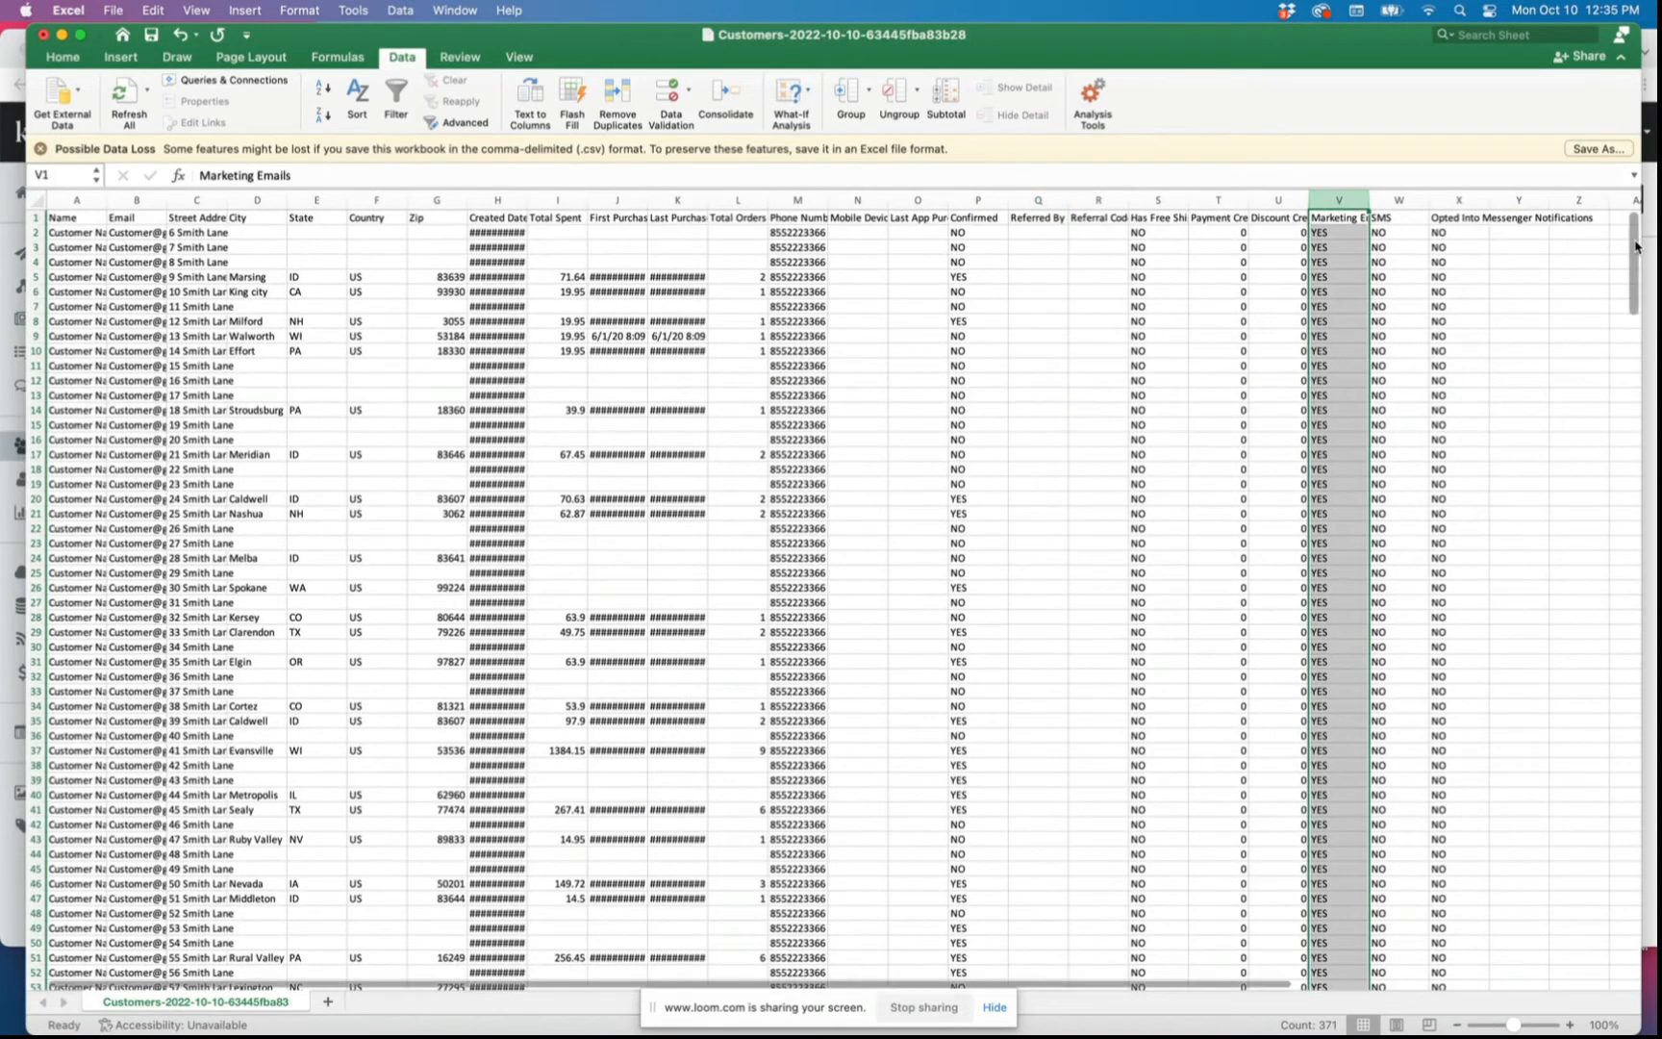
drag(1632, 258, 1631, 871)
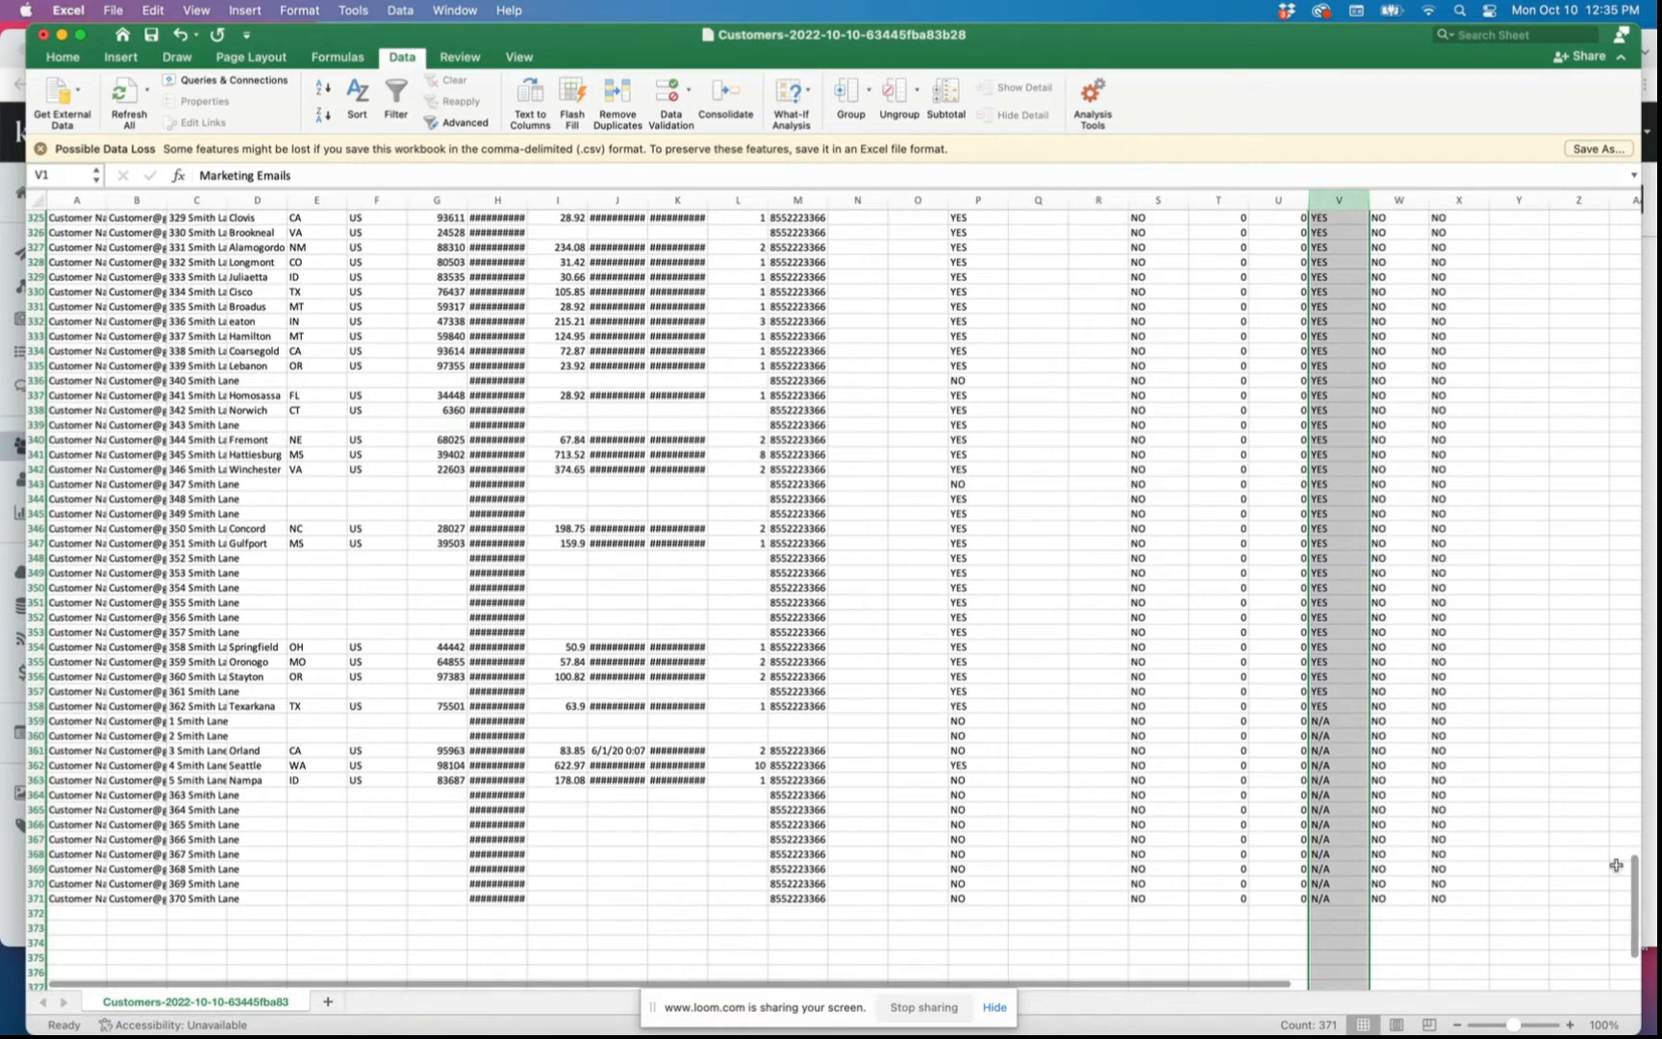
click(1296, 749)
drag(1317, 723, 1337, 899)
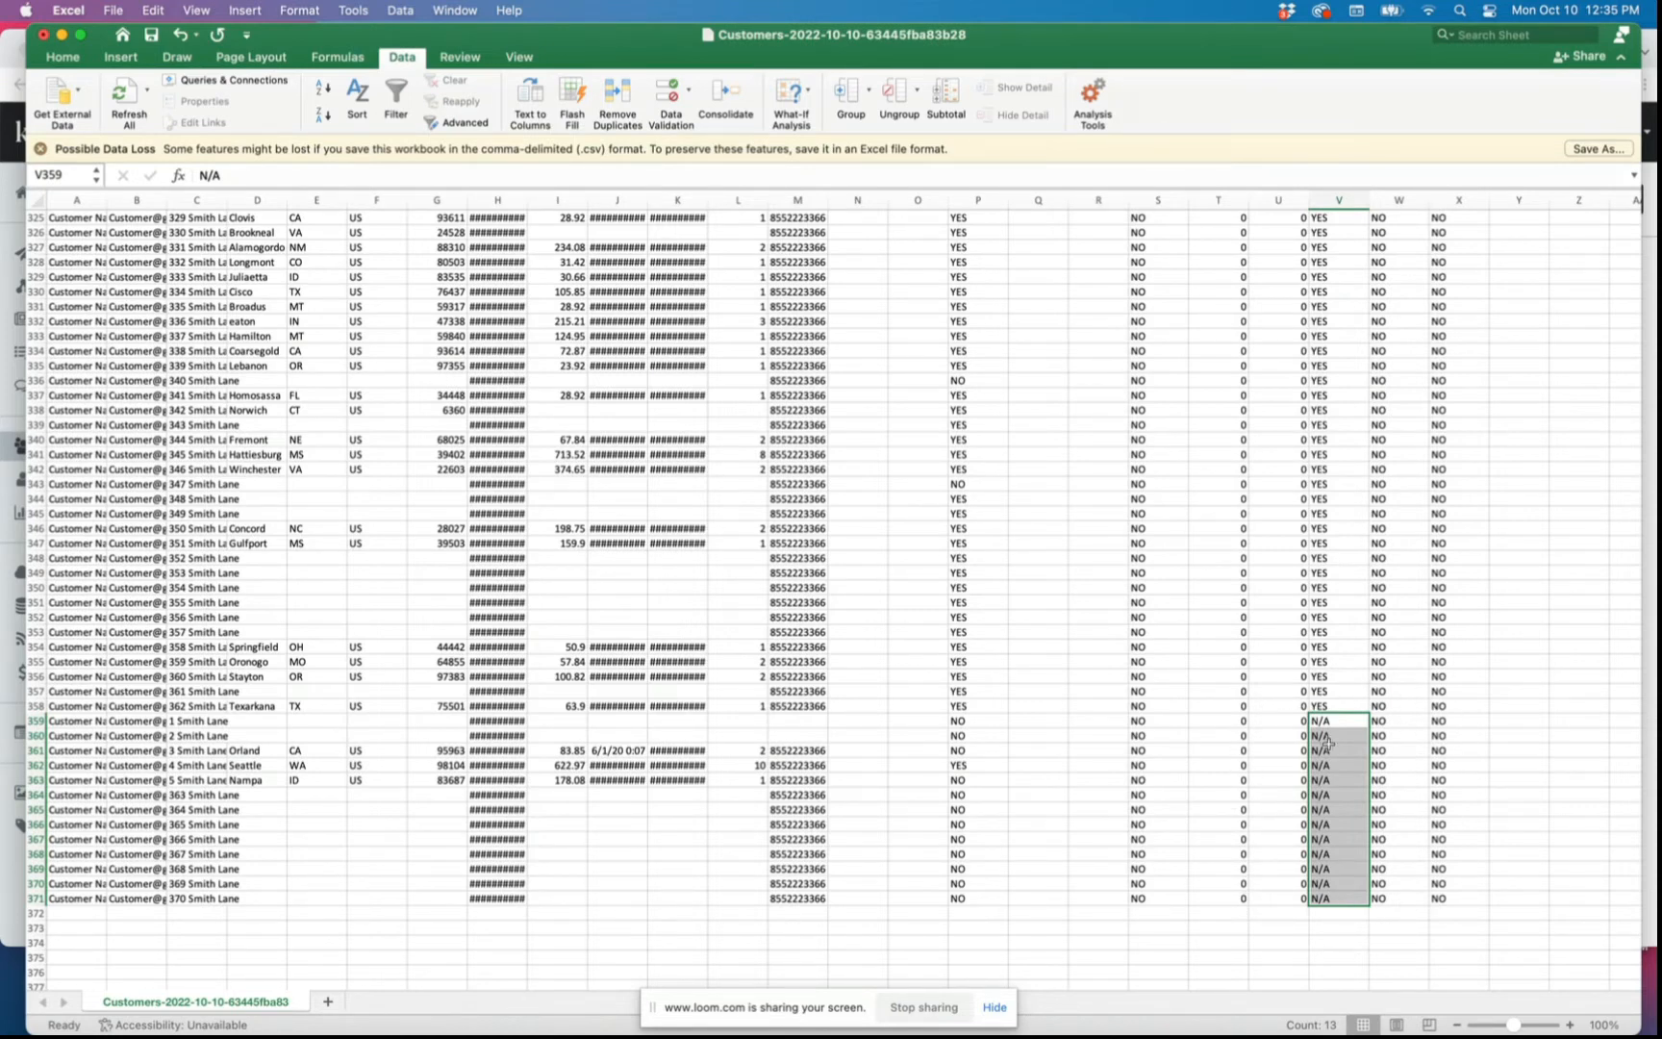
click(1330, 809)
drag(1328, 728, 1331, 893)
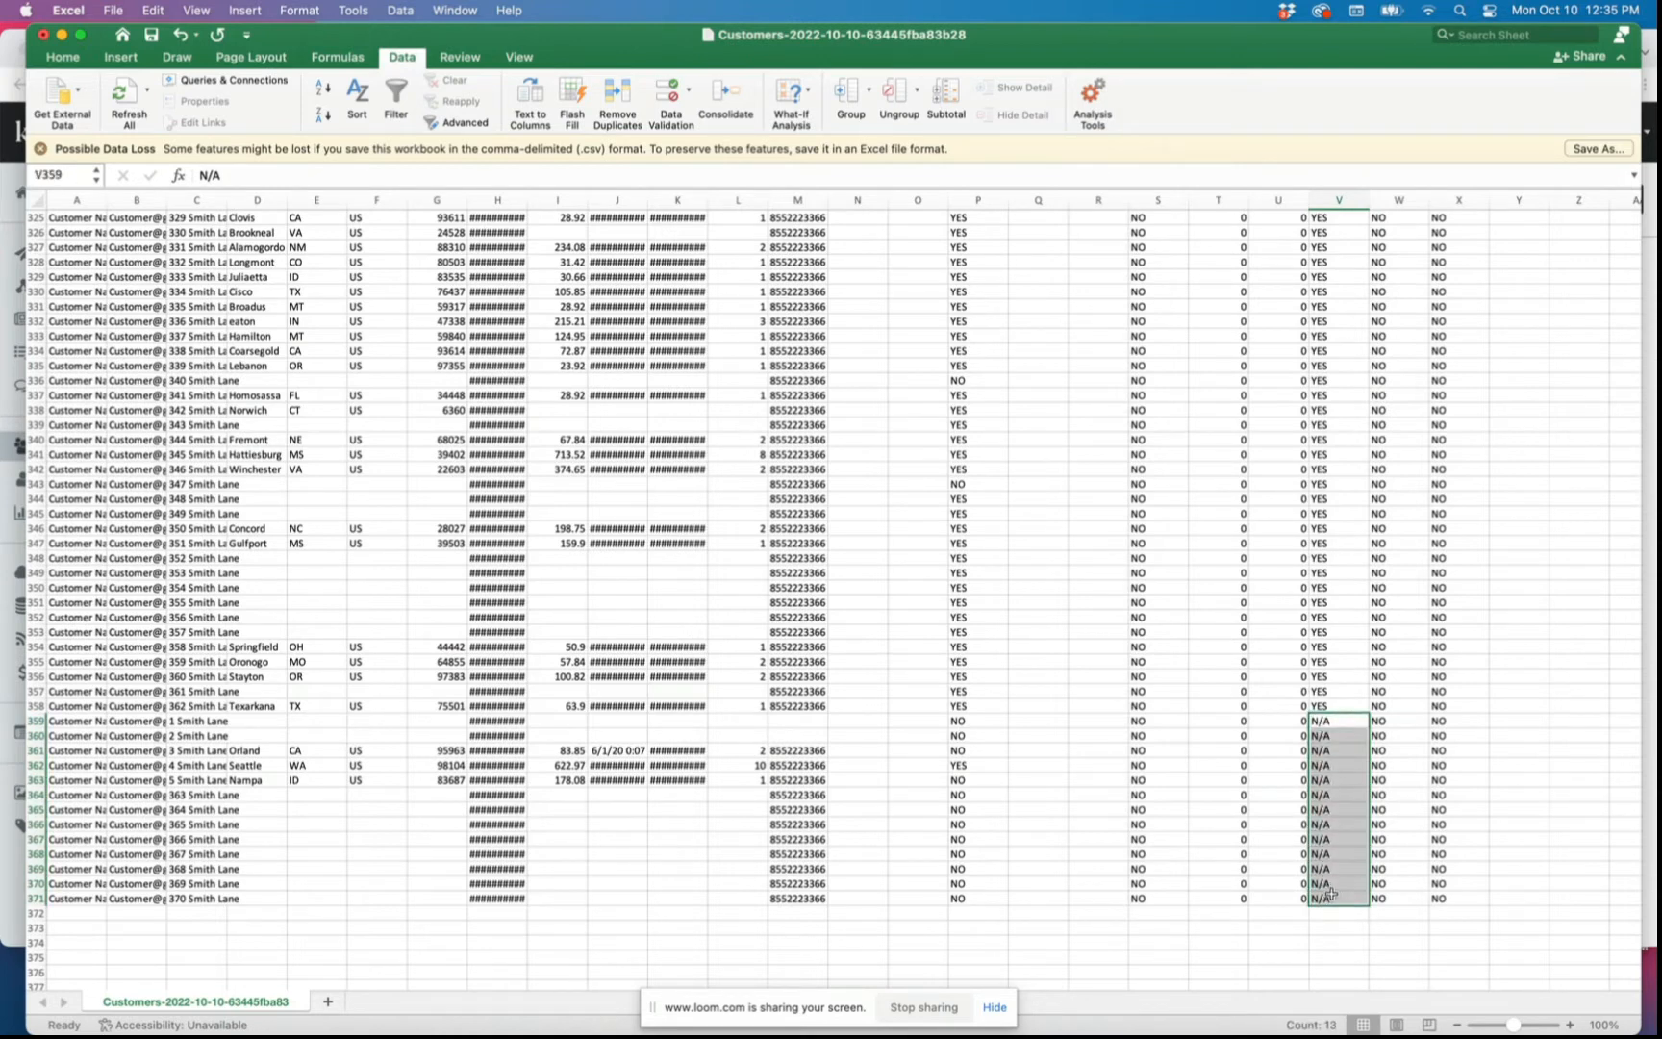
click(1269, 868)
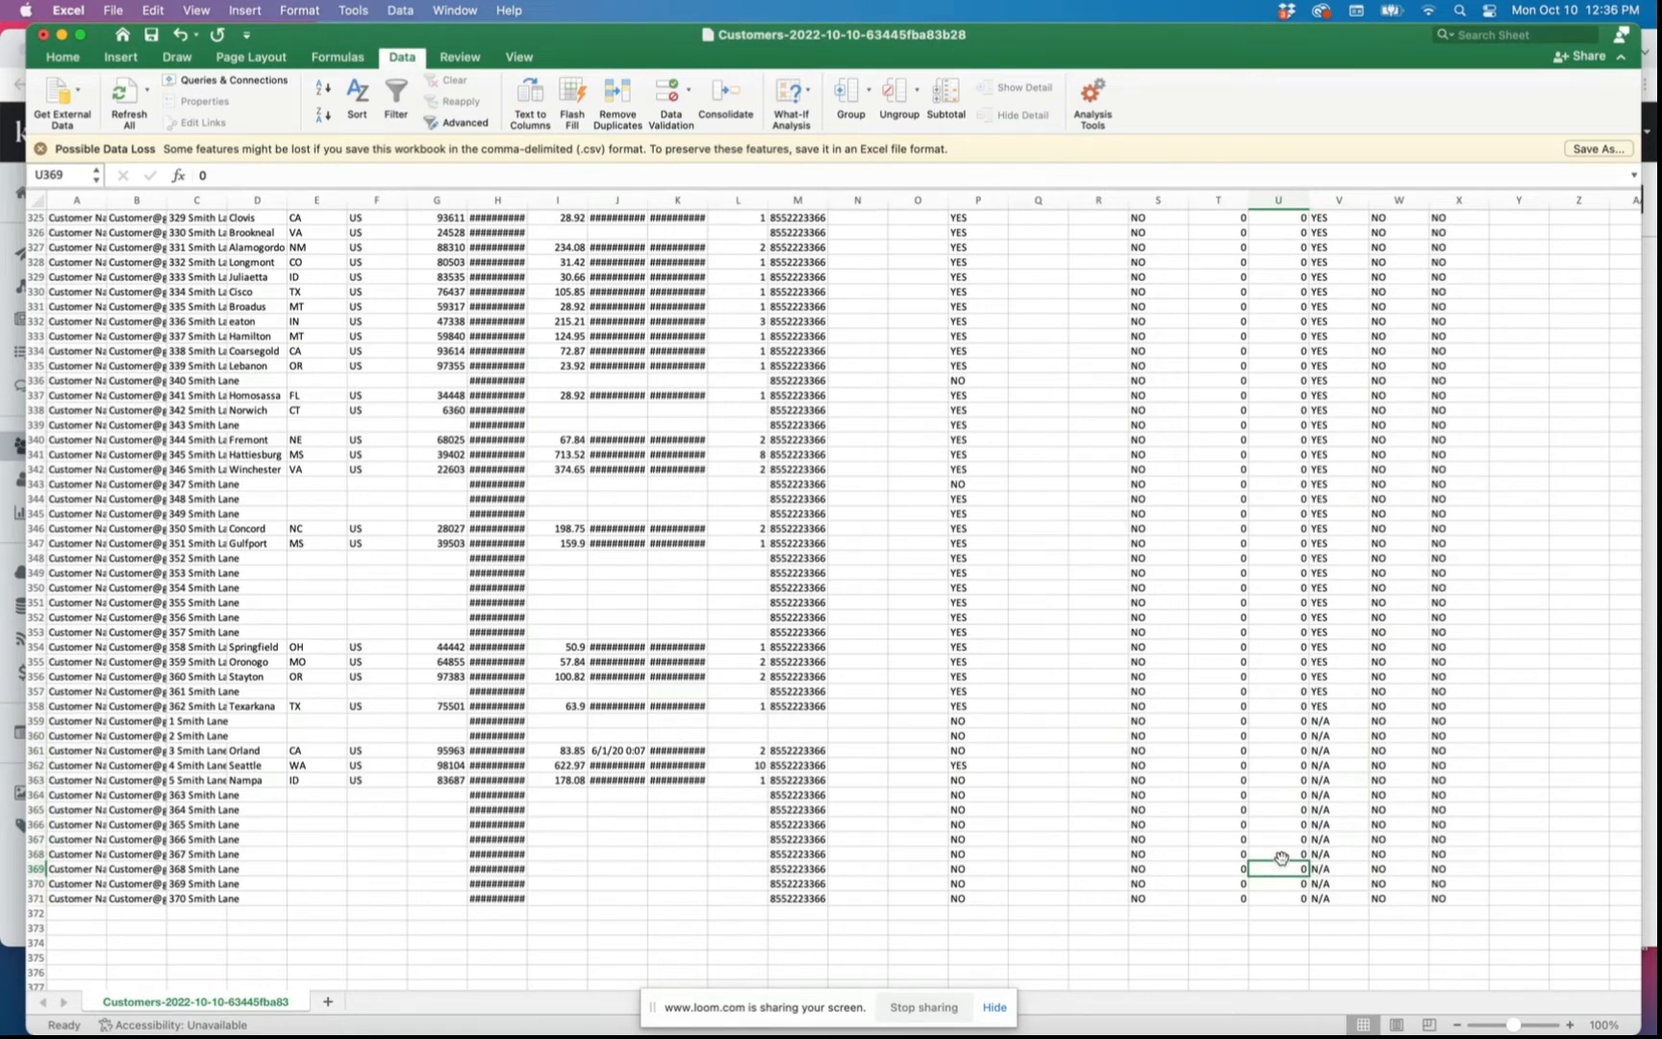
Remove rows 359 to 371, the customers with N/A under Marketing Emails.
click(1337, 720)
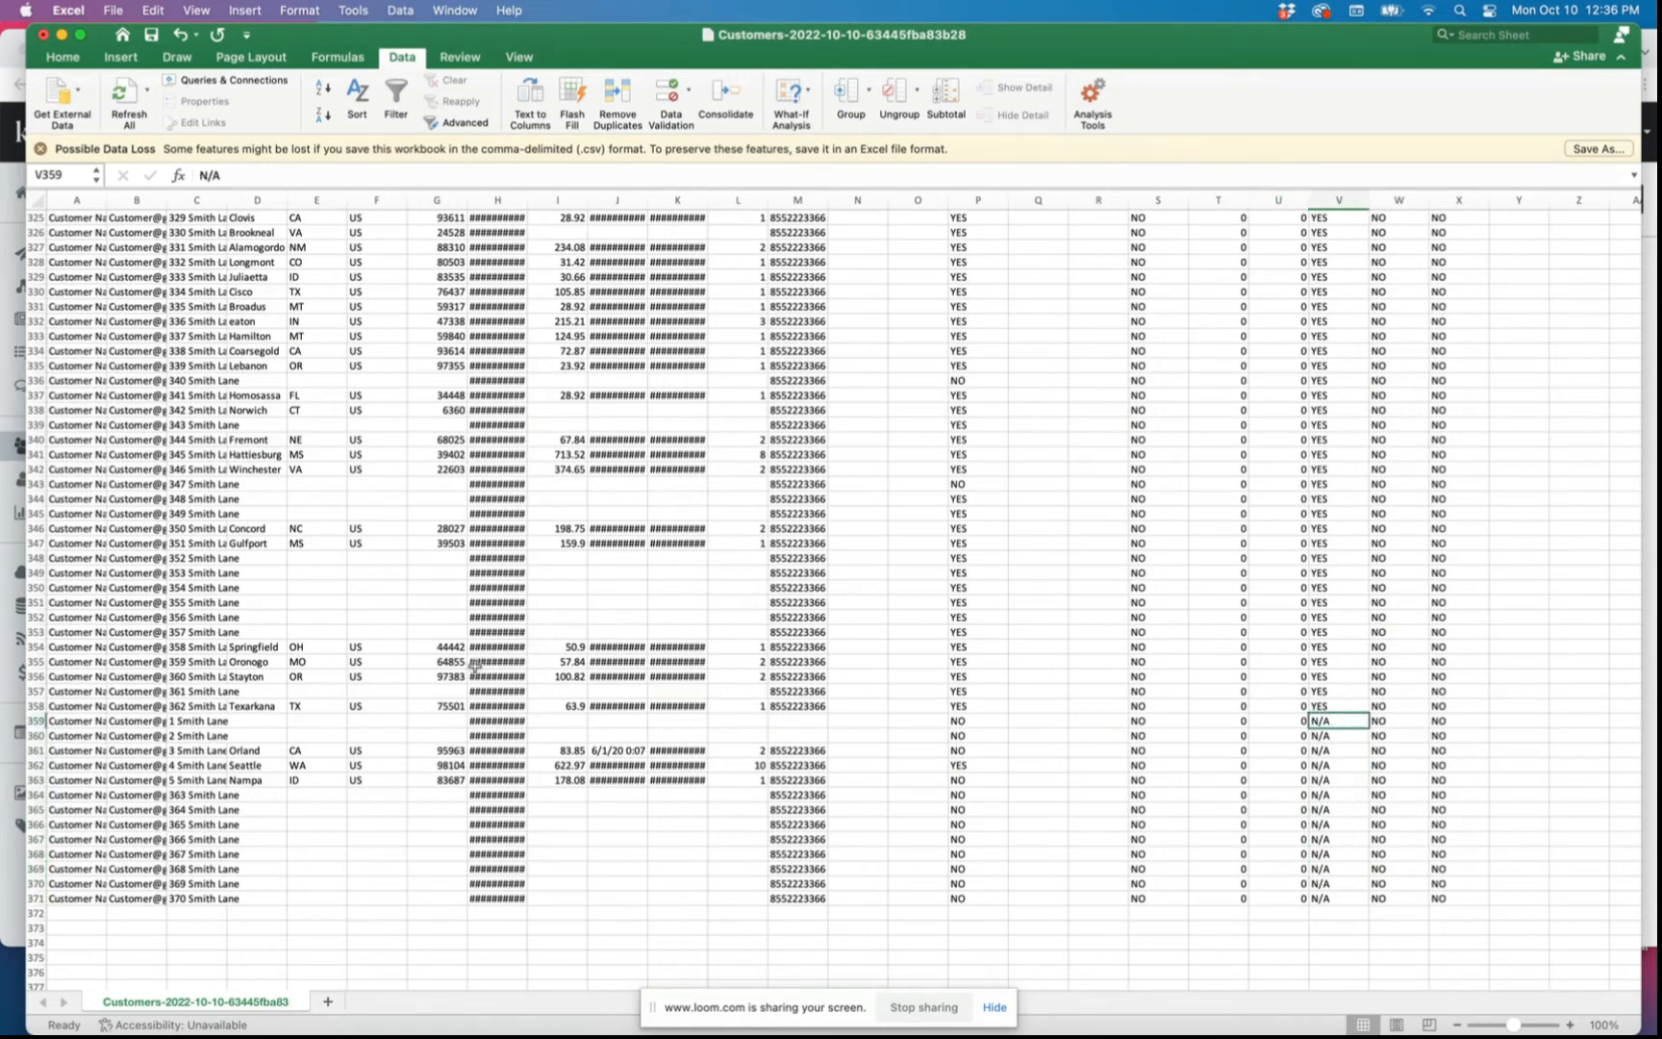
click(36, 721)
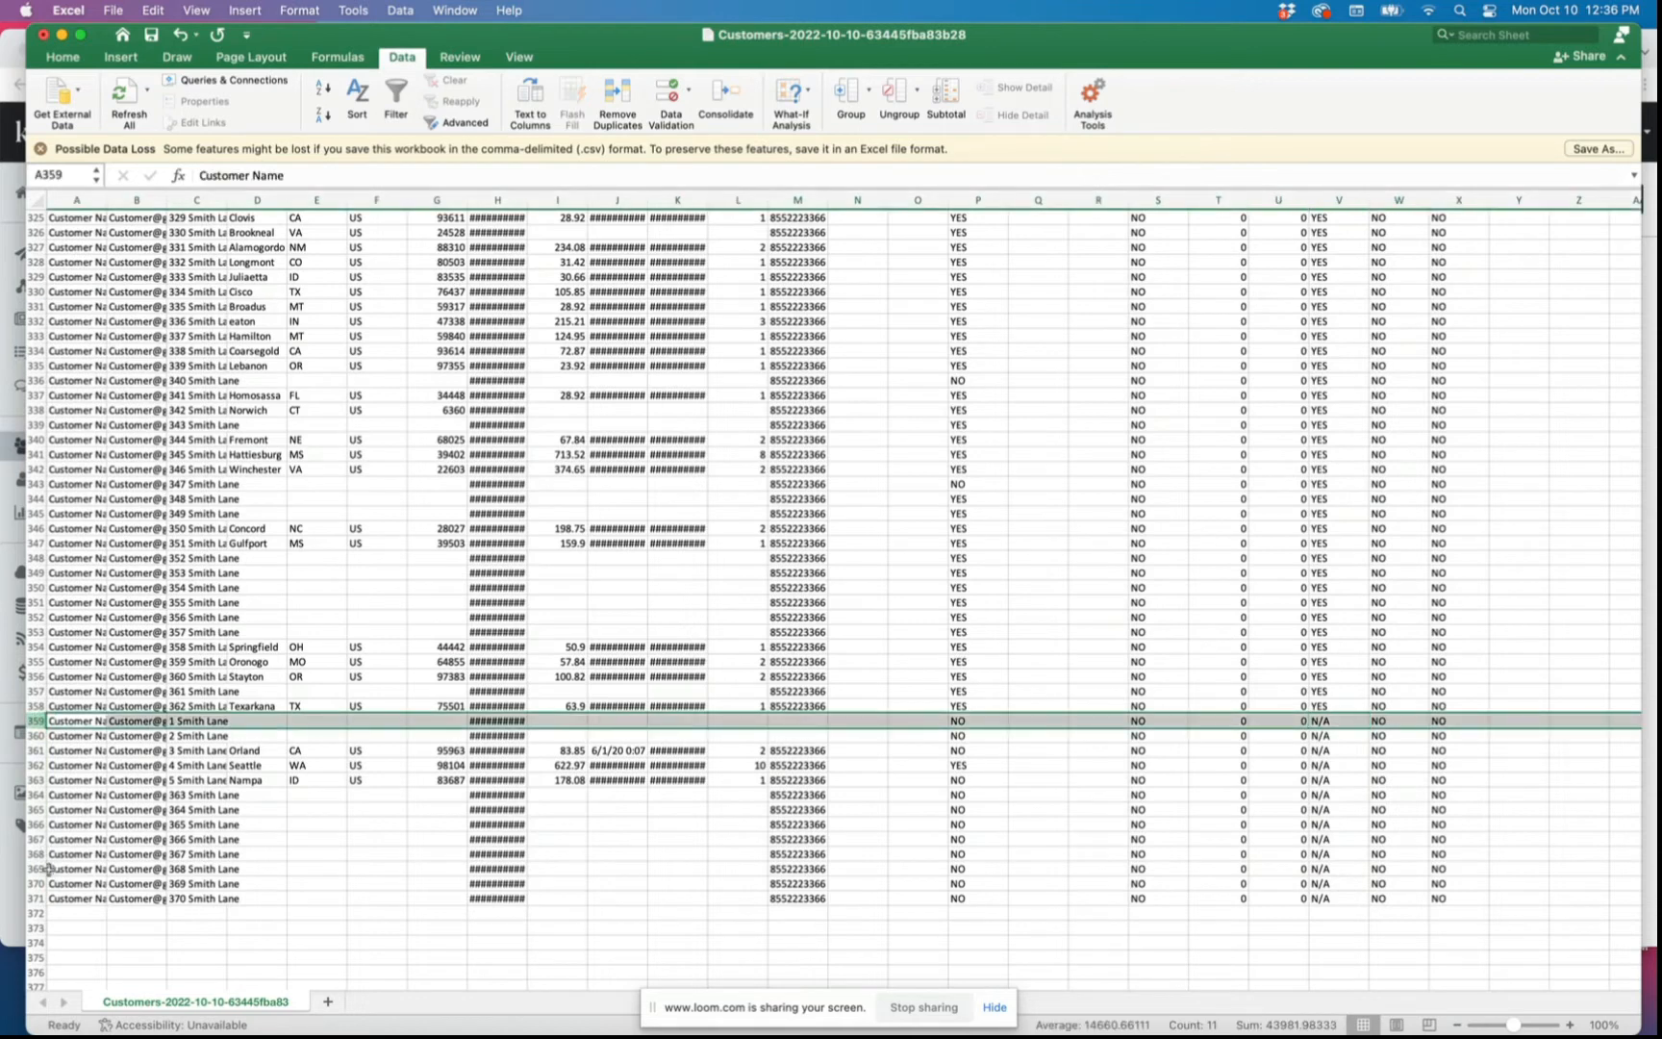
shift+click(35, 898)
right_click(36, 839)
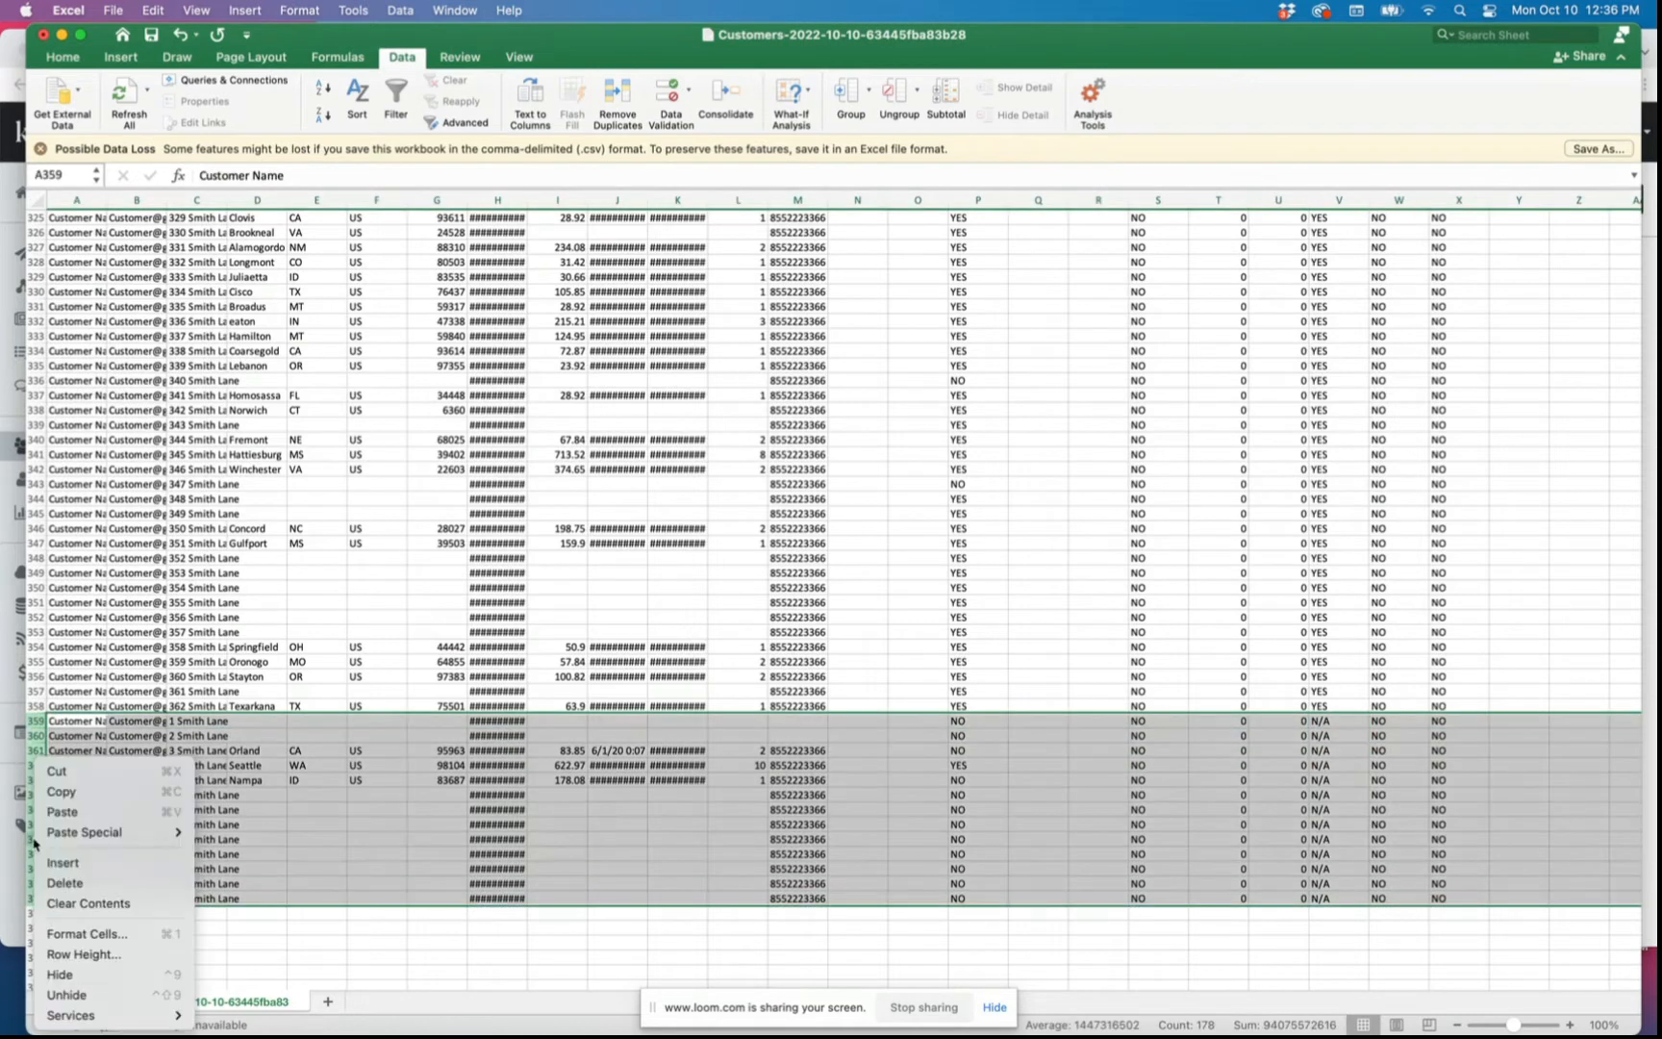
click(67, 903)
click(1219, 439)
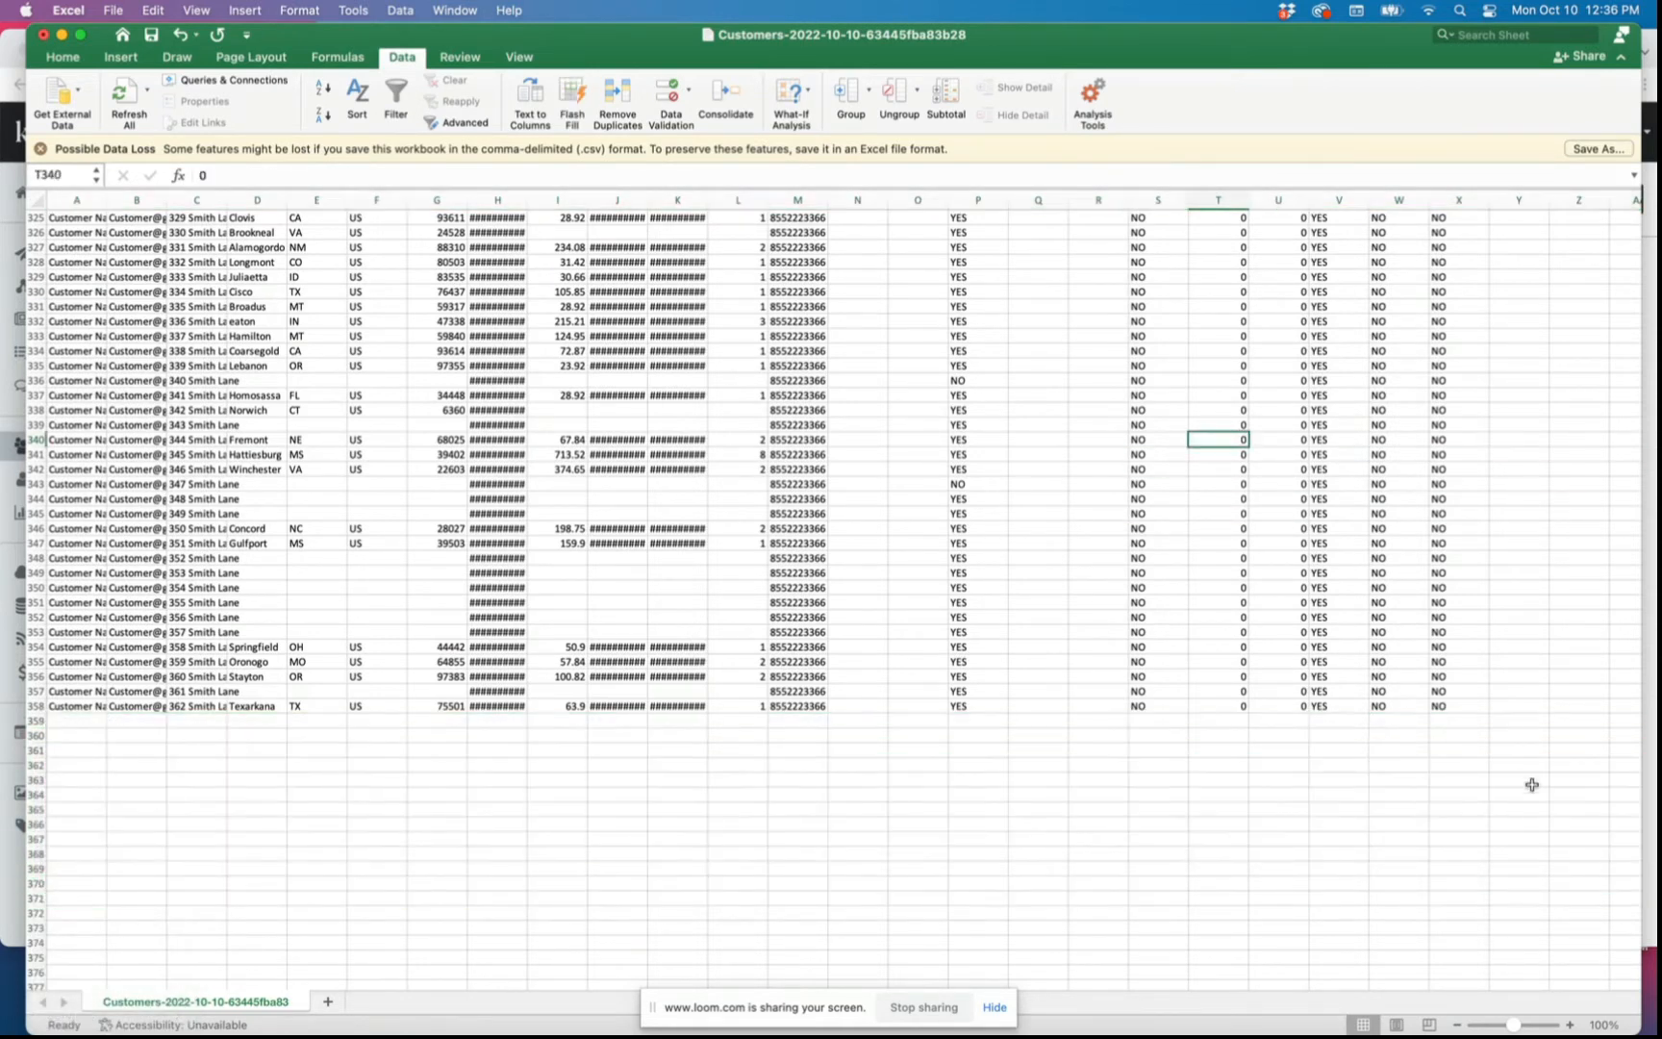
Remove columns S to X, from Has Free Shipping through Opted Into Messenger Notifications.
drag(1635, 866, 1653, 228)
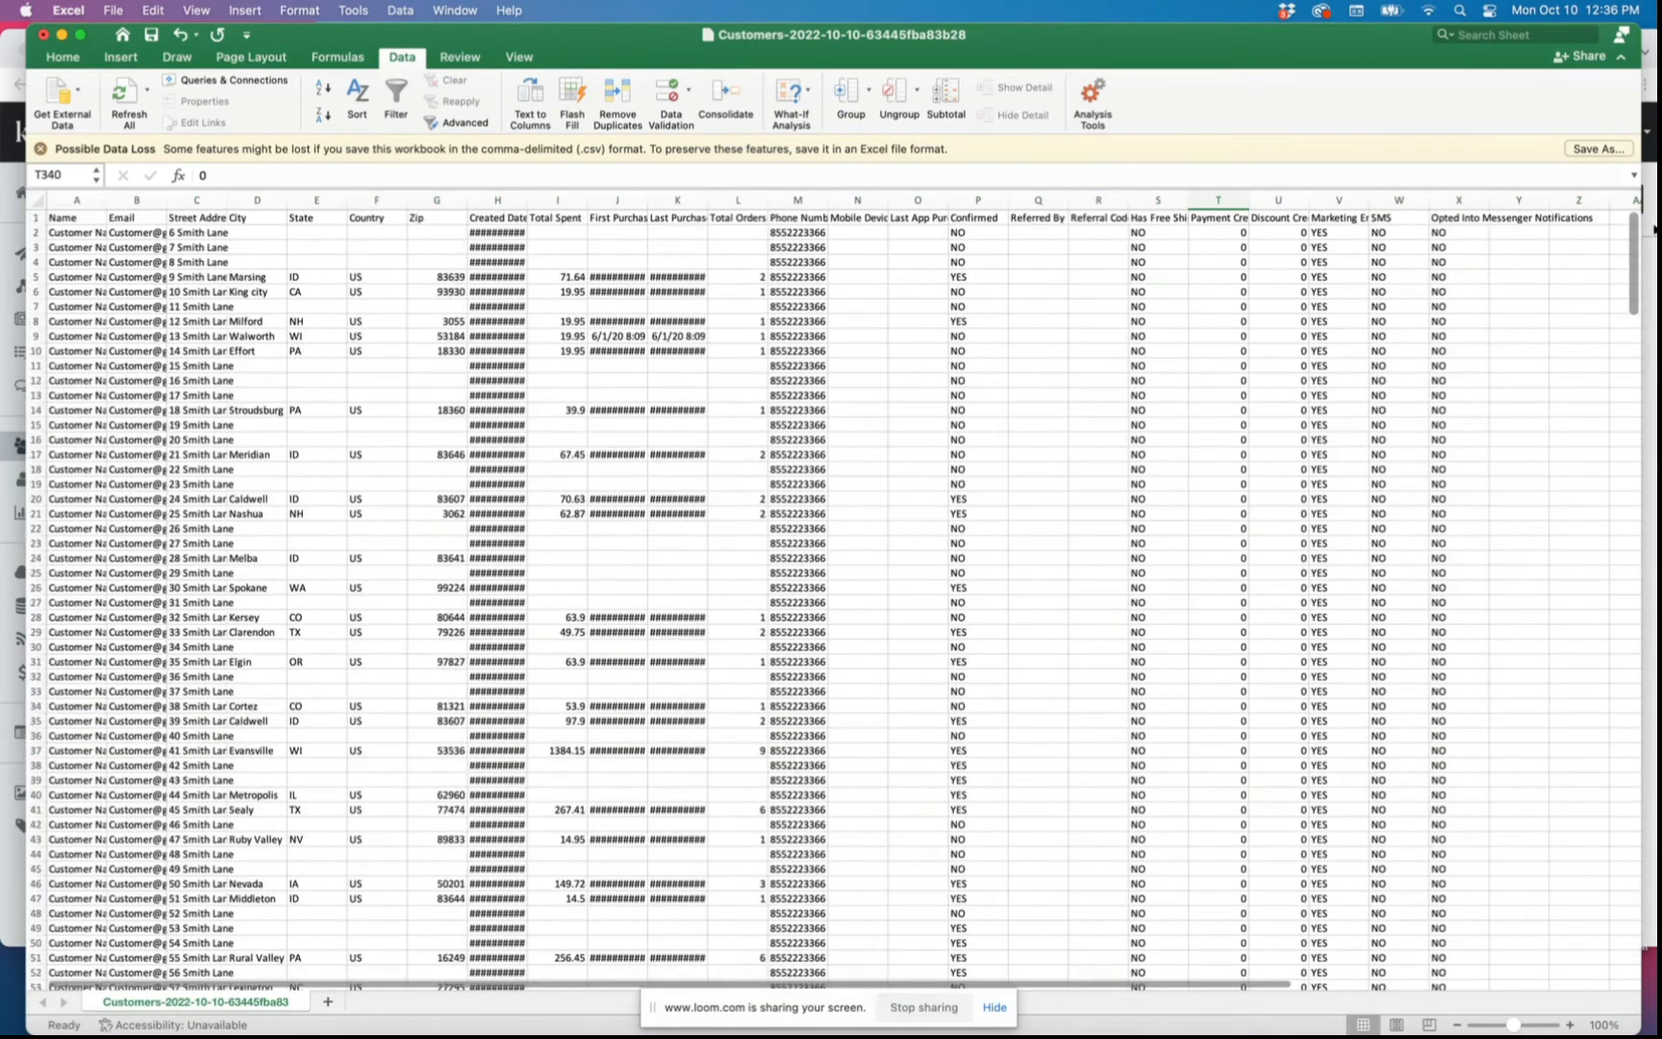
click(1536, 322)
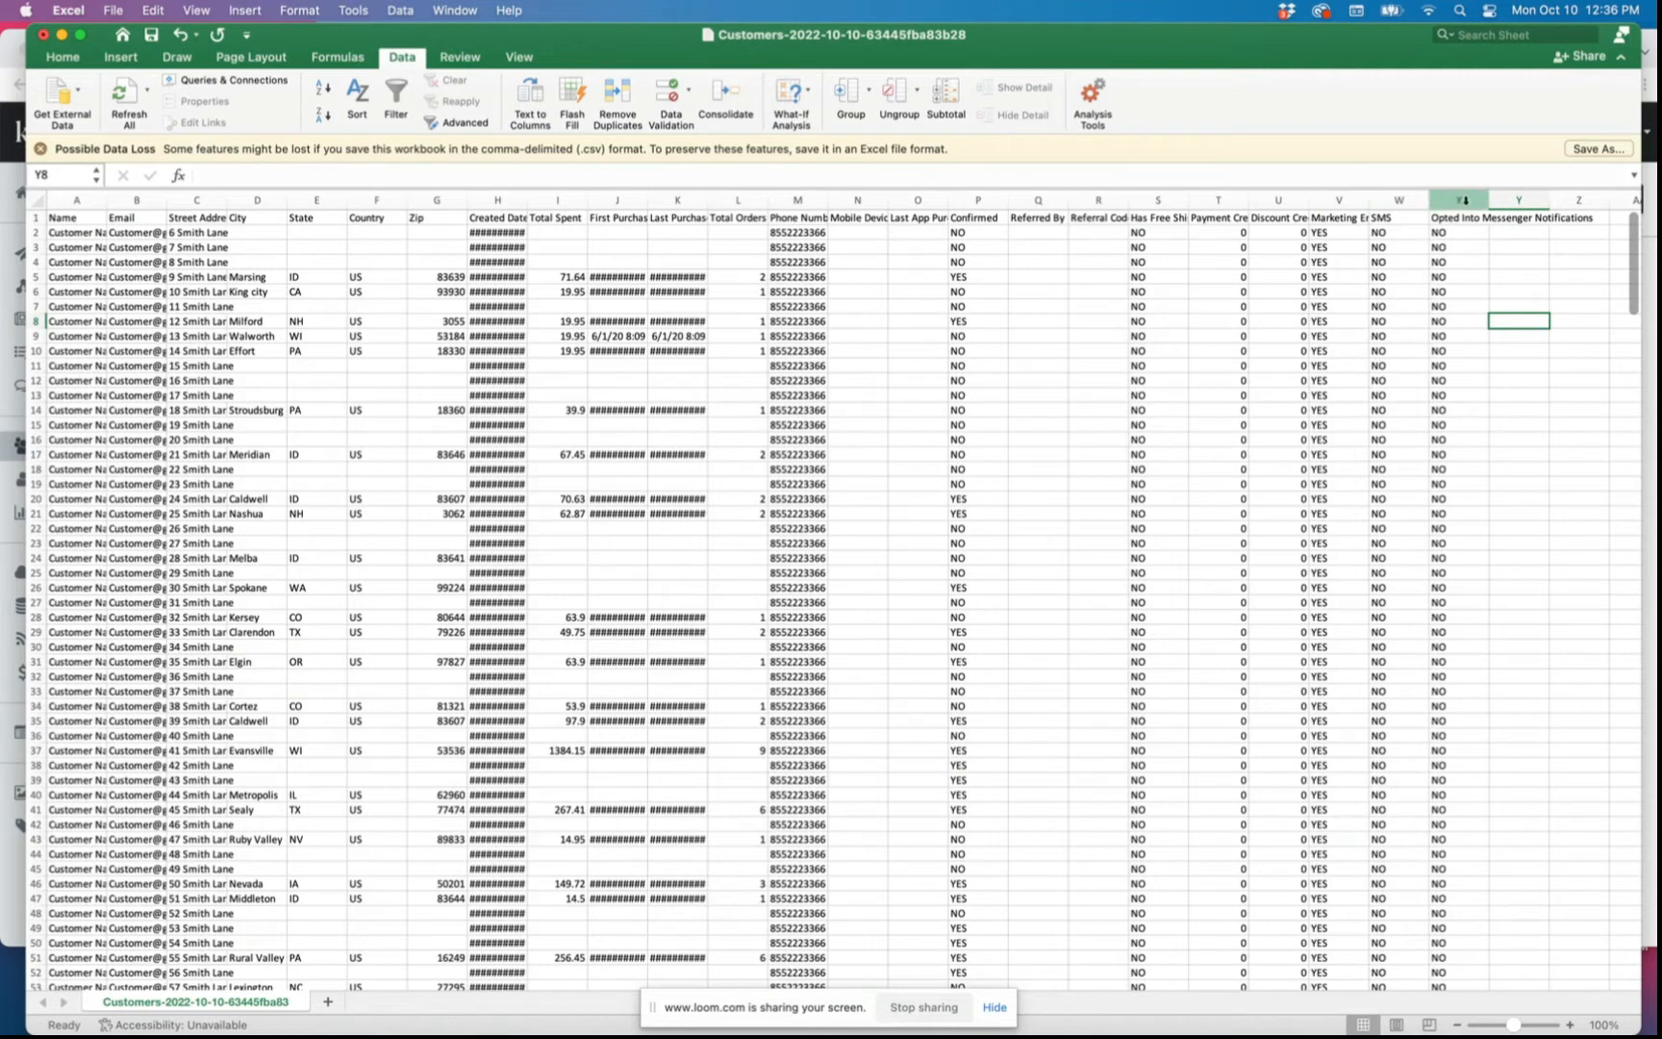
drag(1464, 199, 1164, 197)
right_click(1164, 197)
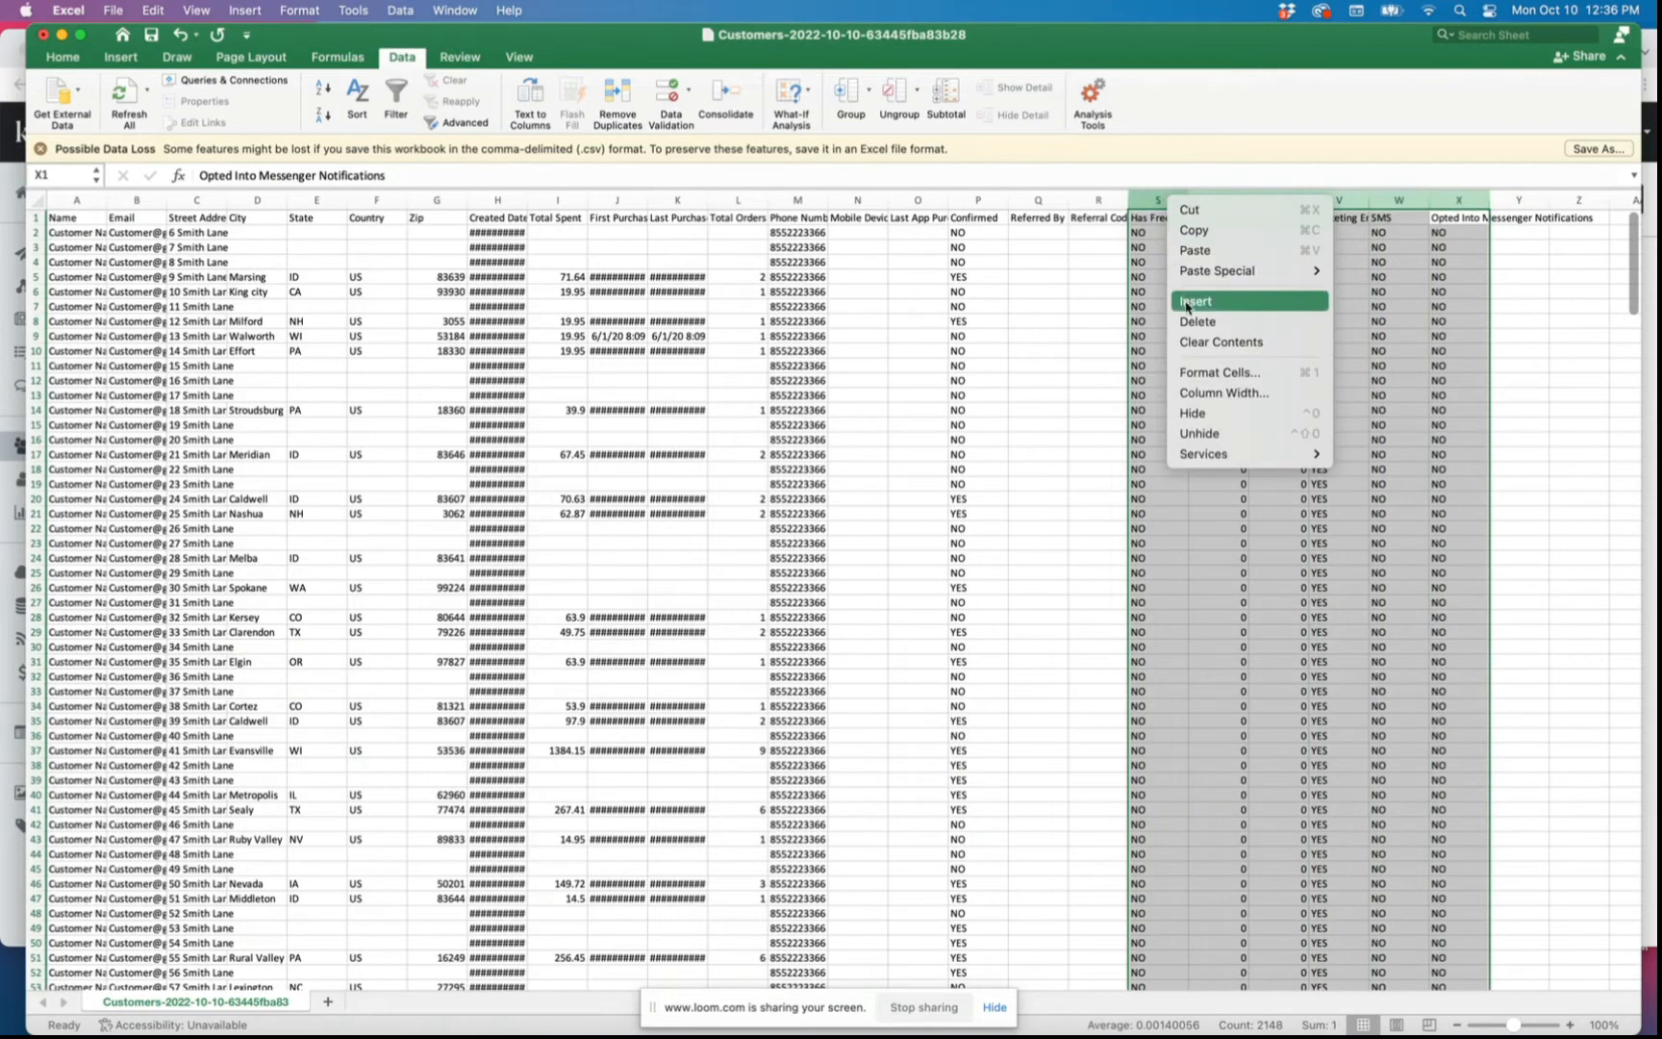
click(1130, 336)
key(Delete)
click(1096, 321)
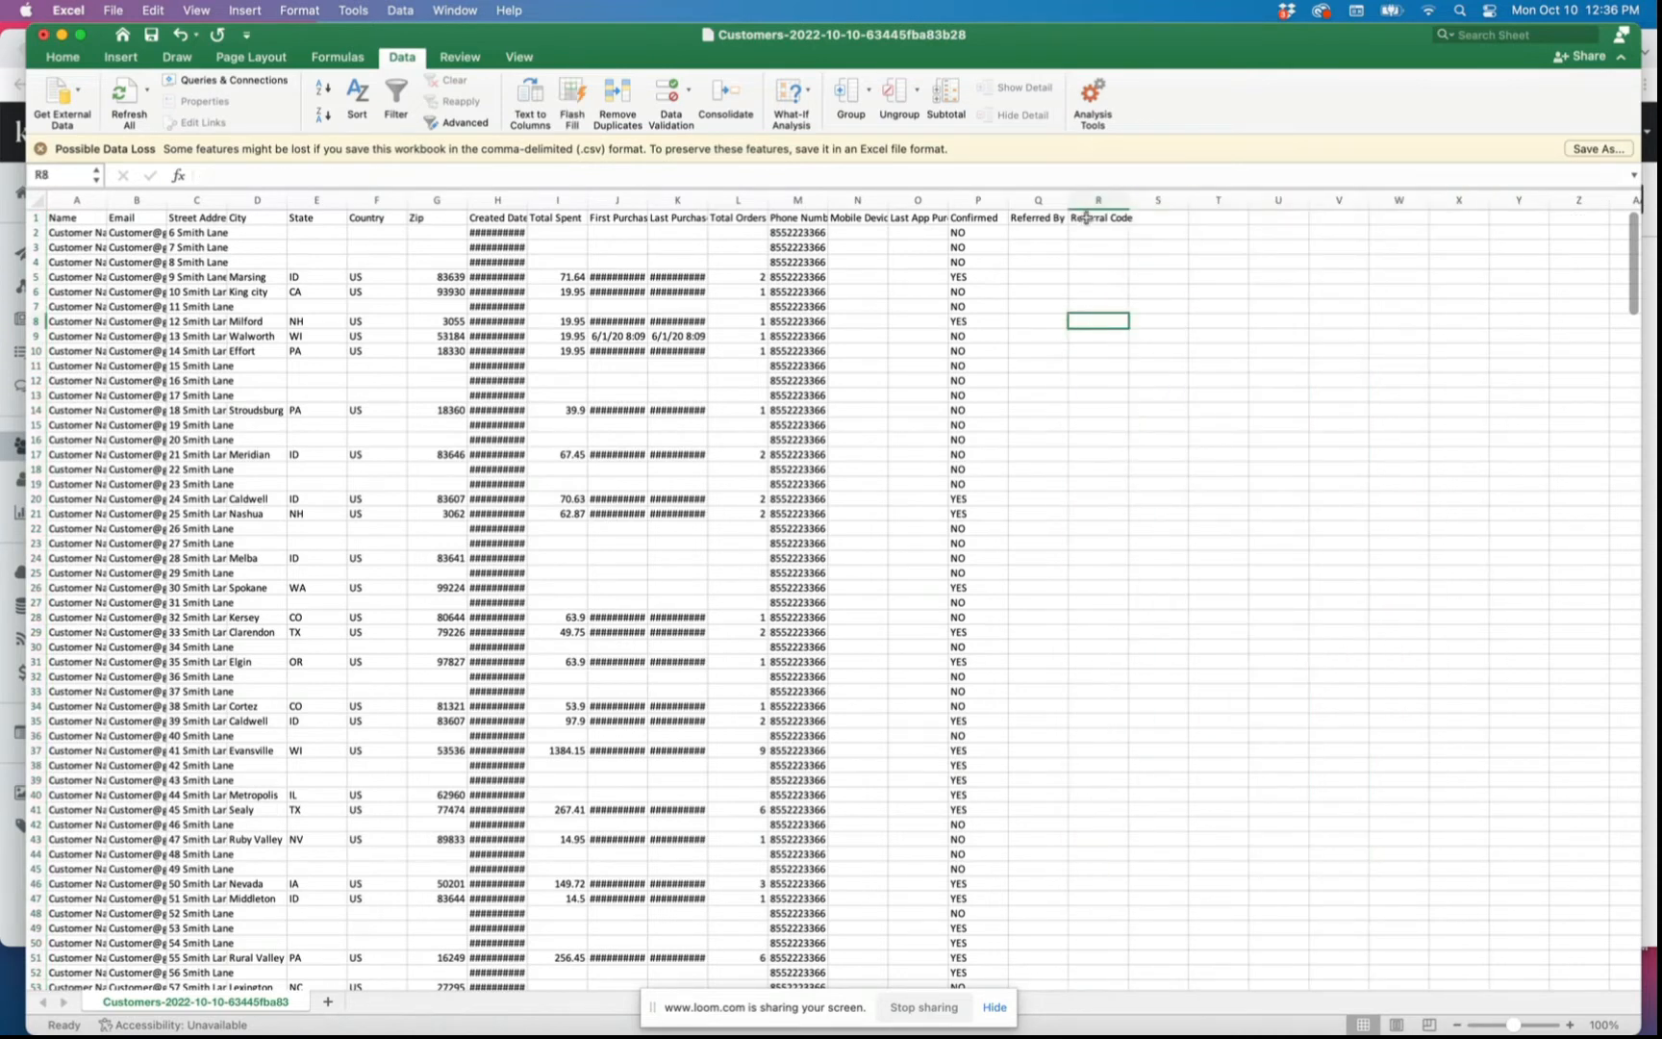
click(1085, 218)
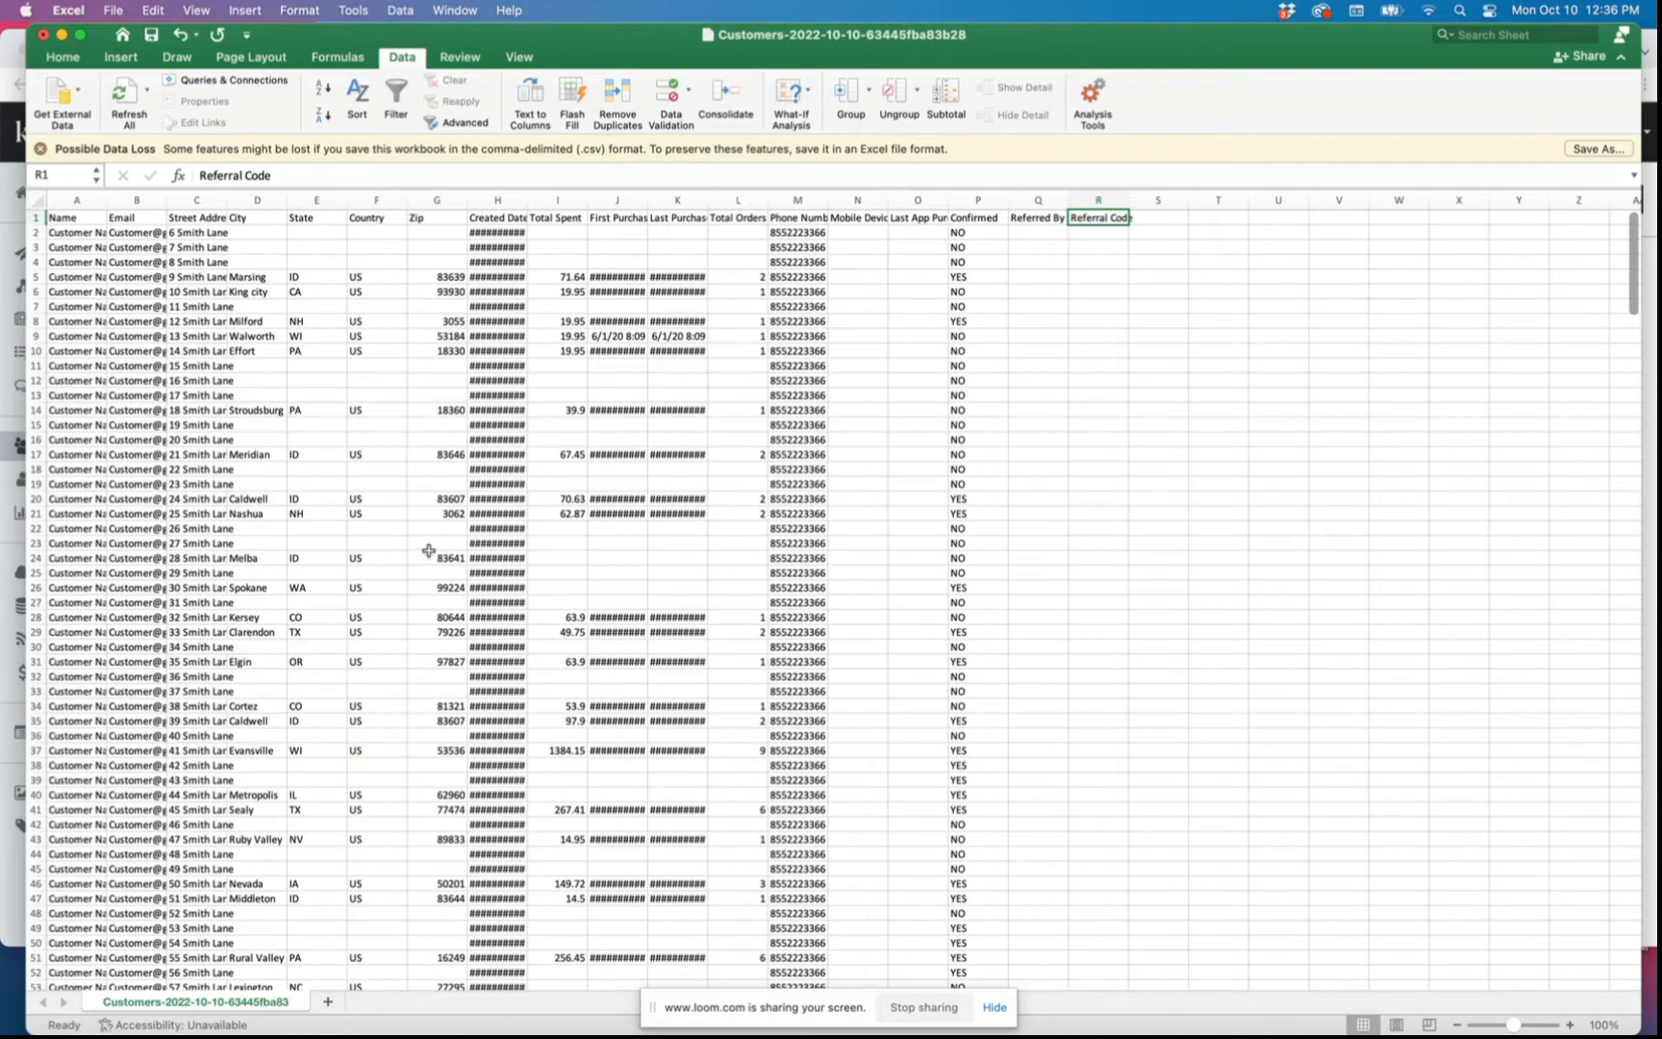
click(1097, 231)
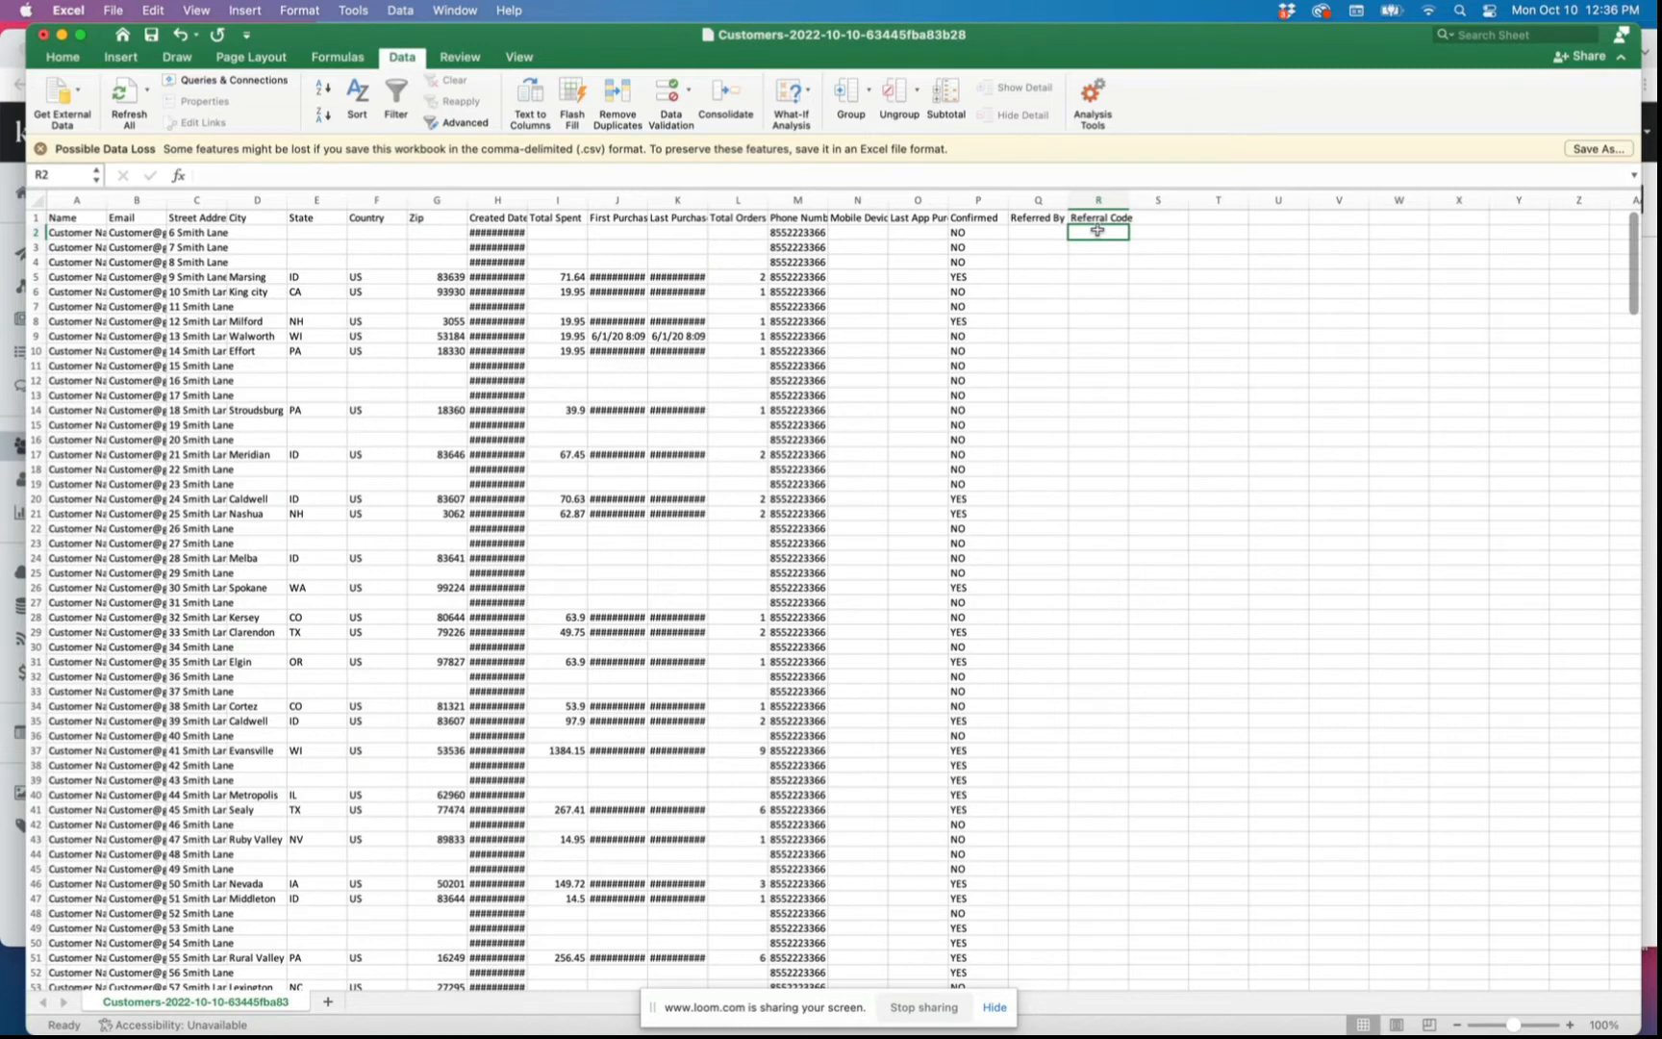
drag(1101, 199, 197, 200)
right_click(199, 202)
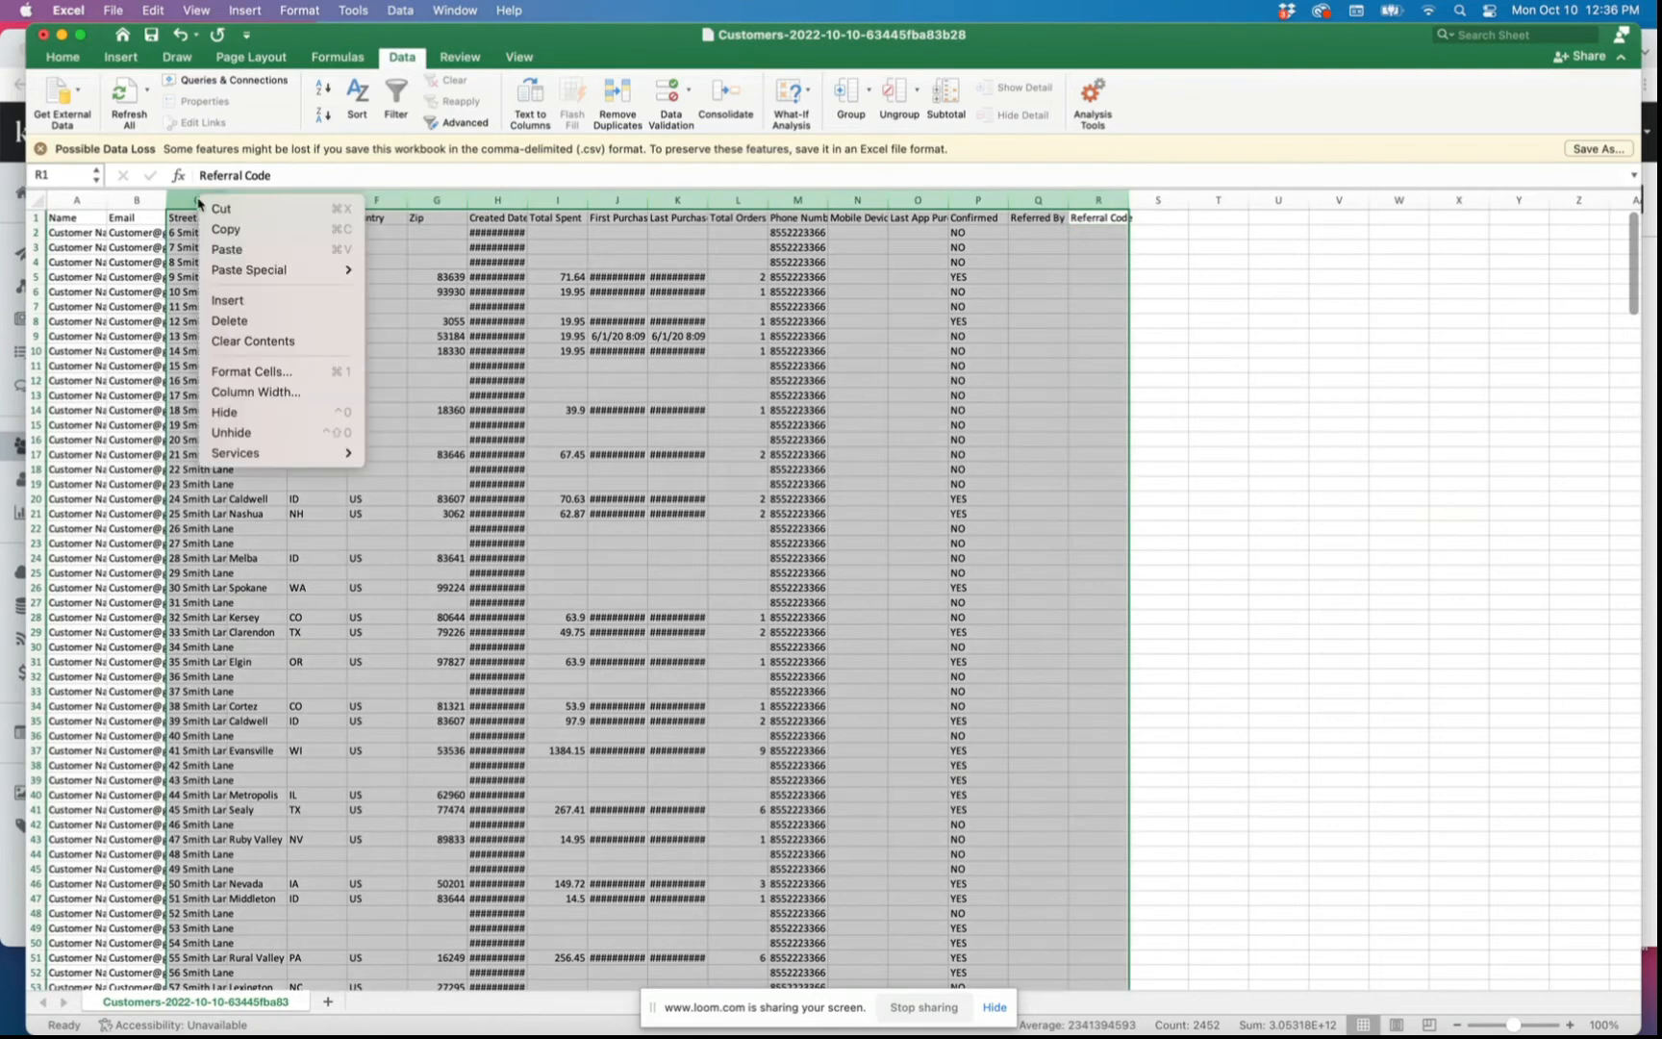
Delete columns H to R, from Created Date through Referral Code.
click(497, 199)
drag(498, 199, 1070, 202)
right_click(1087, 198)
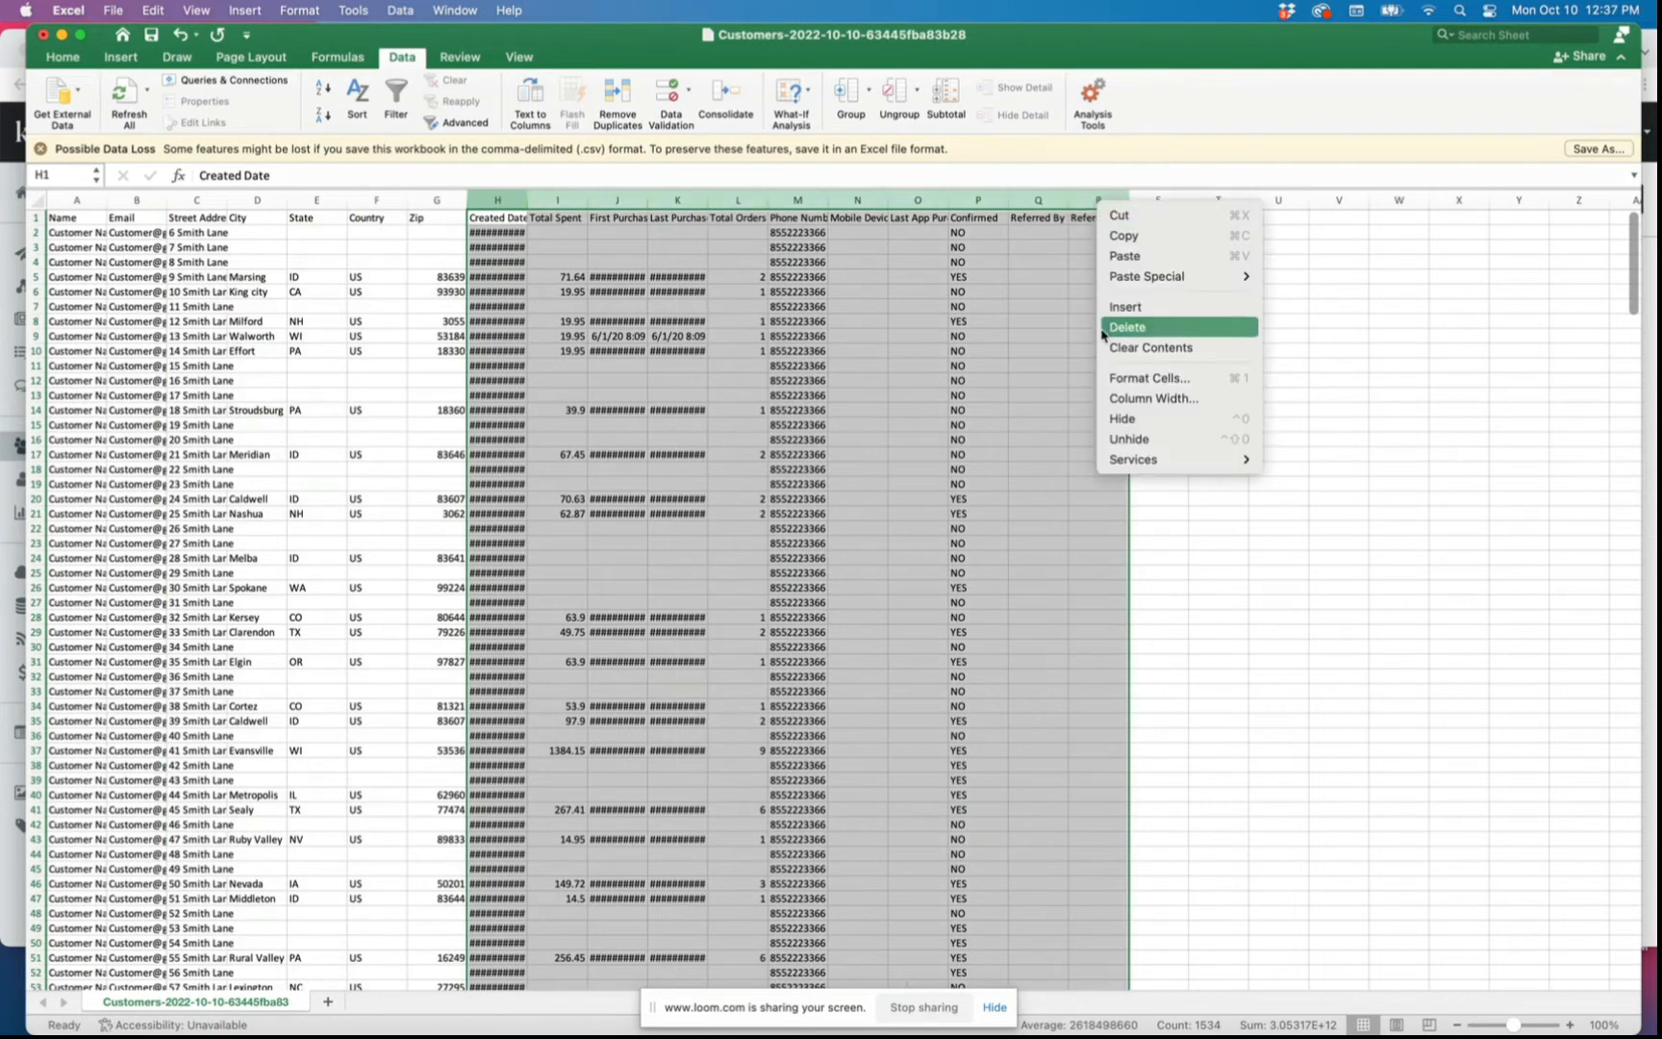
click(1106, 330)
click(439, 263)
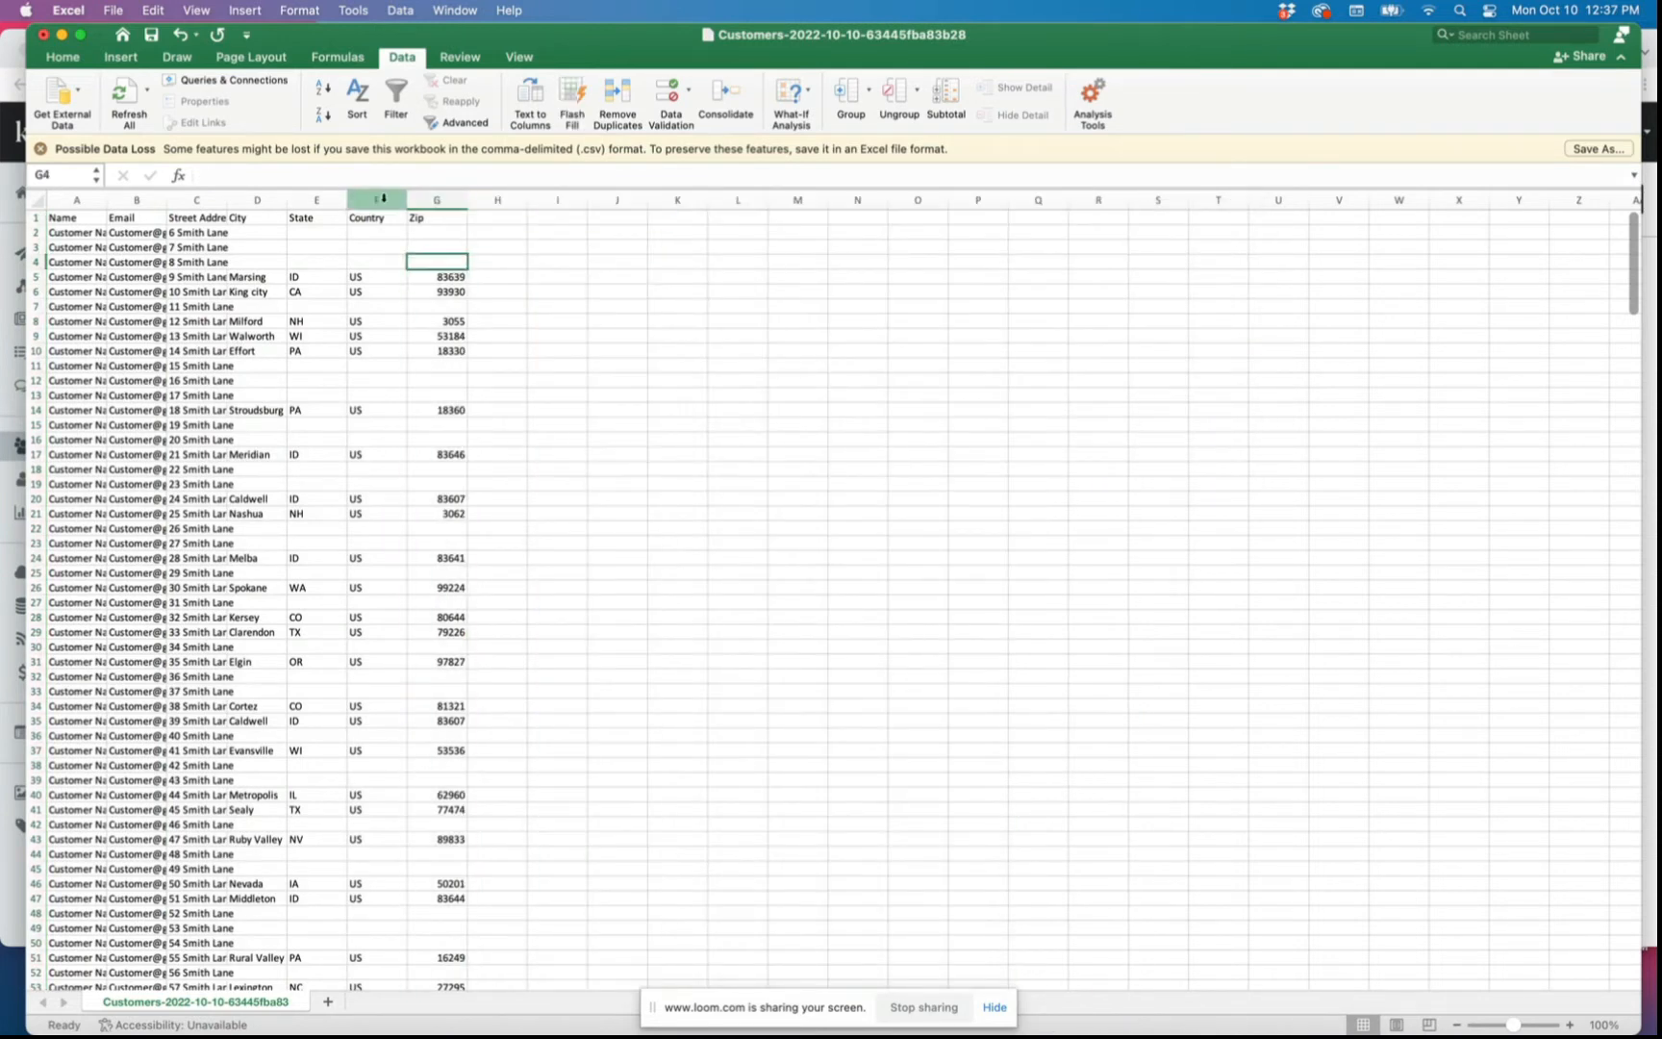
click(382, 198)
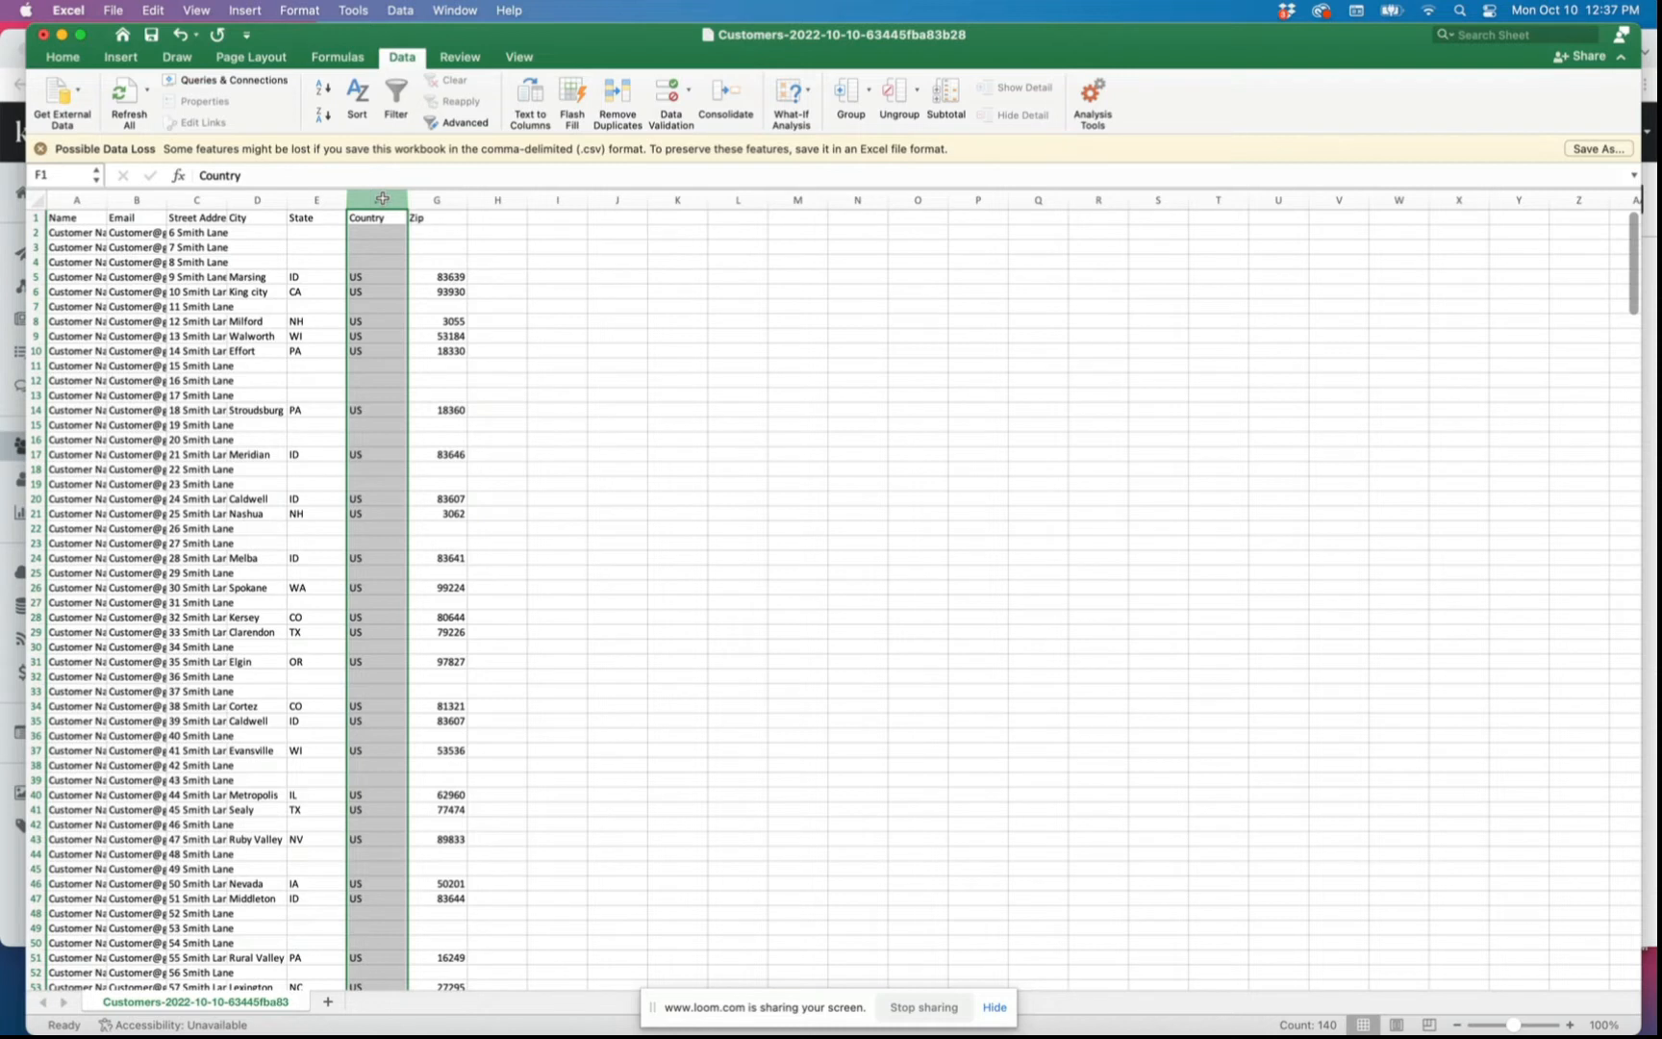
click(445, 276)
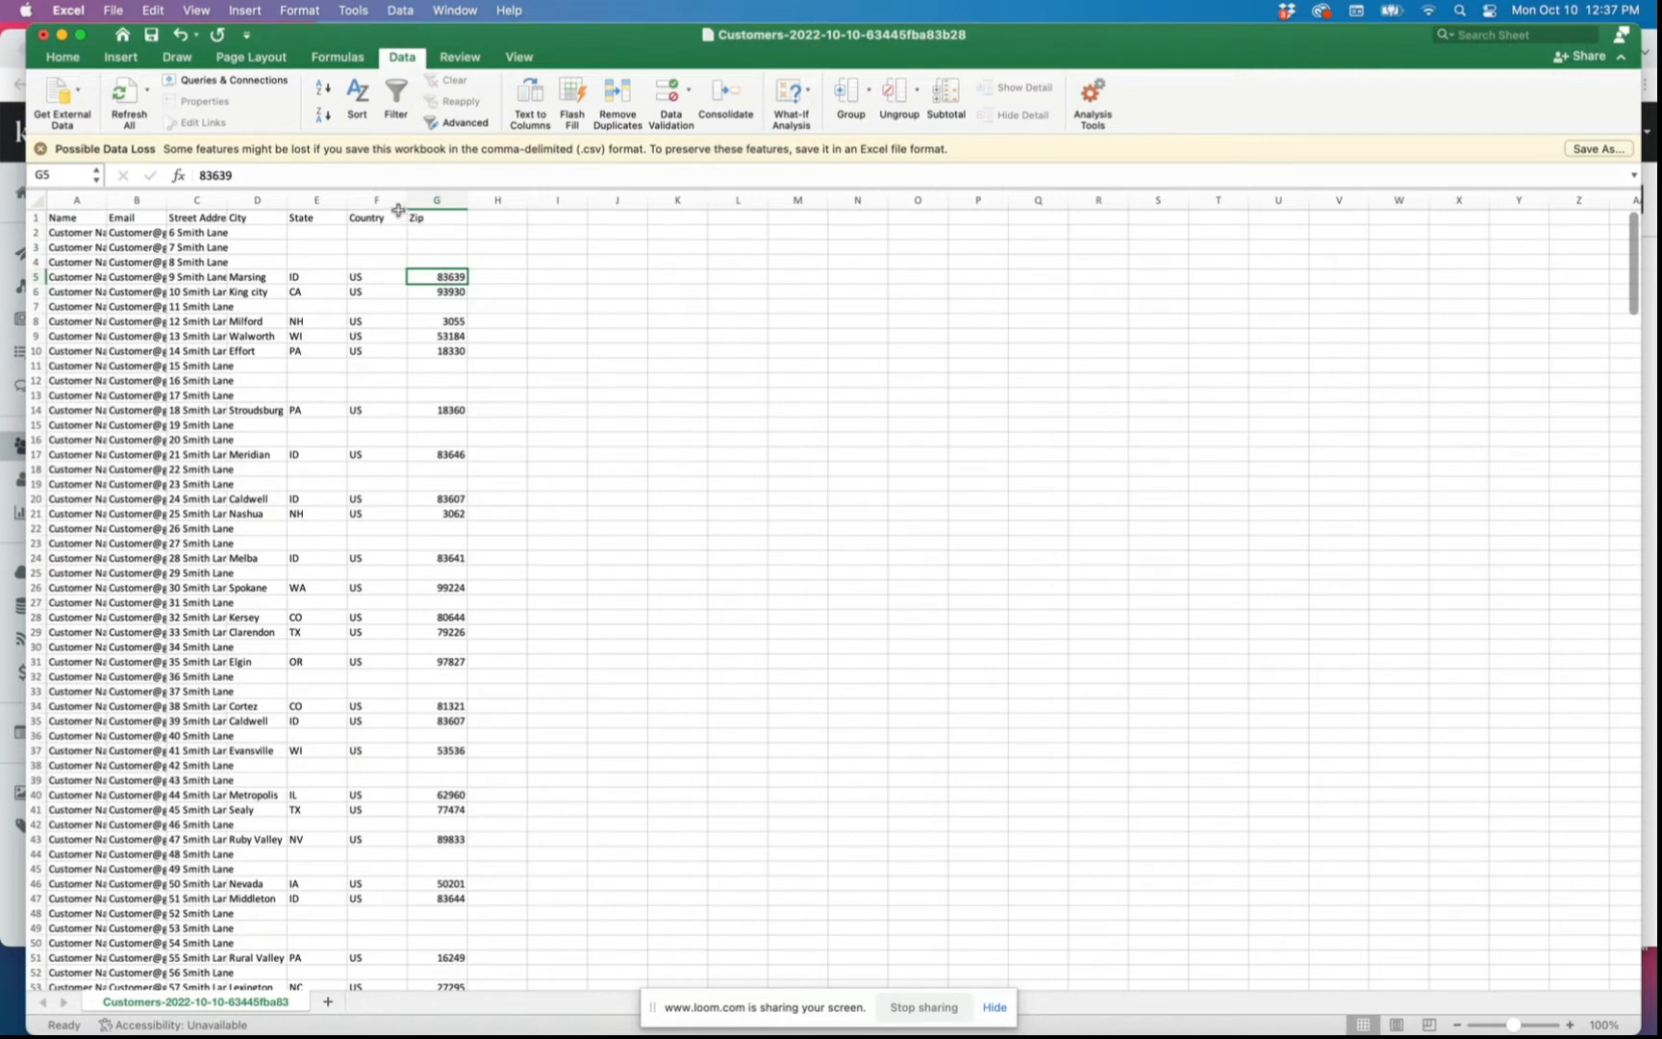
click(315, 204)
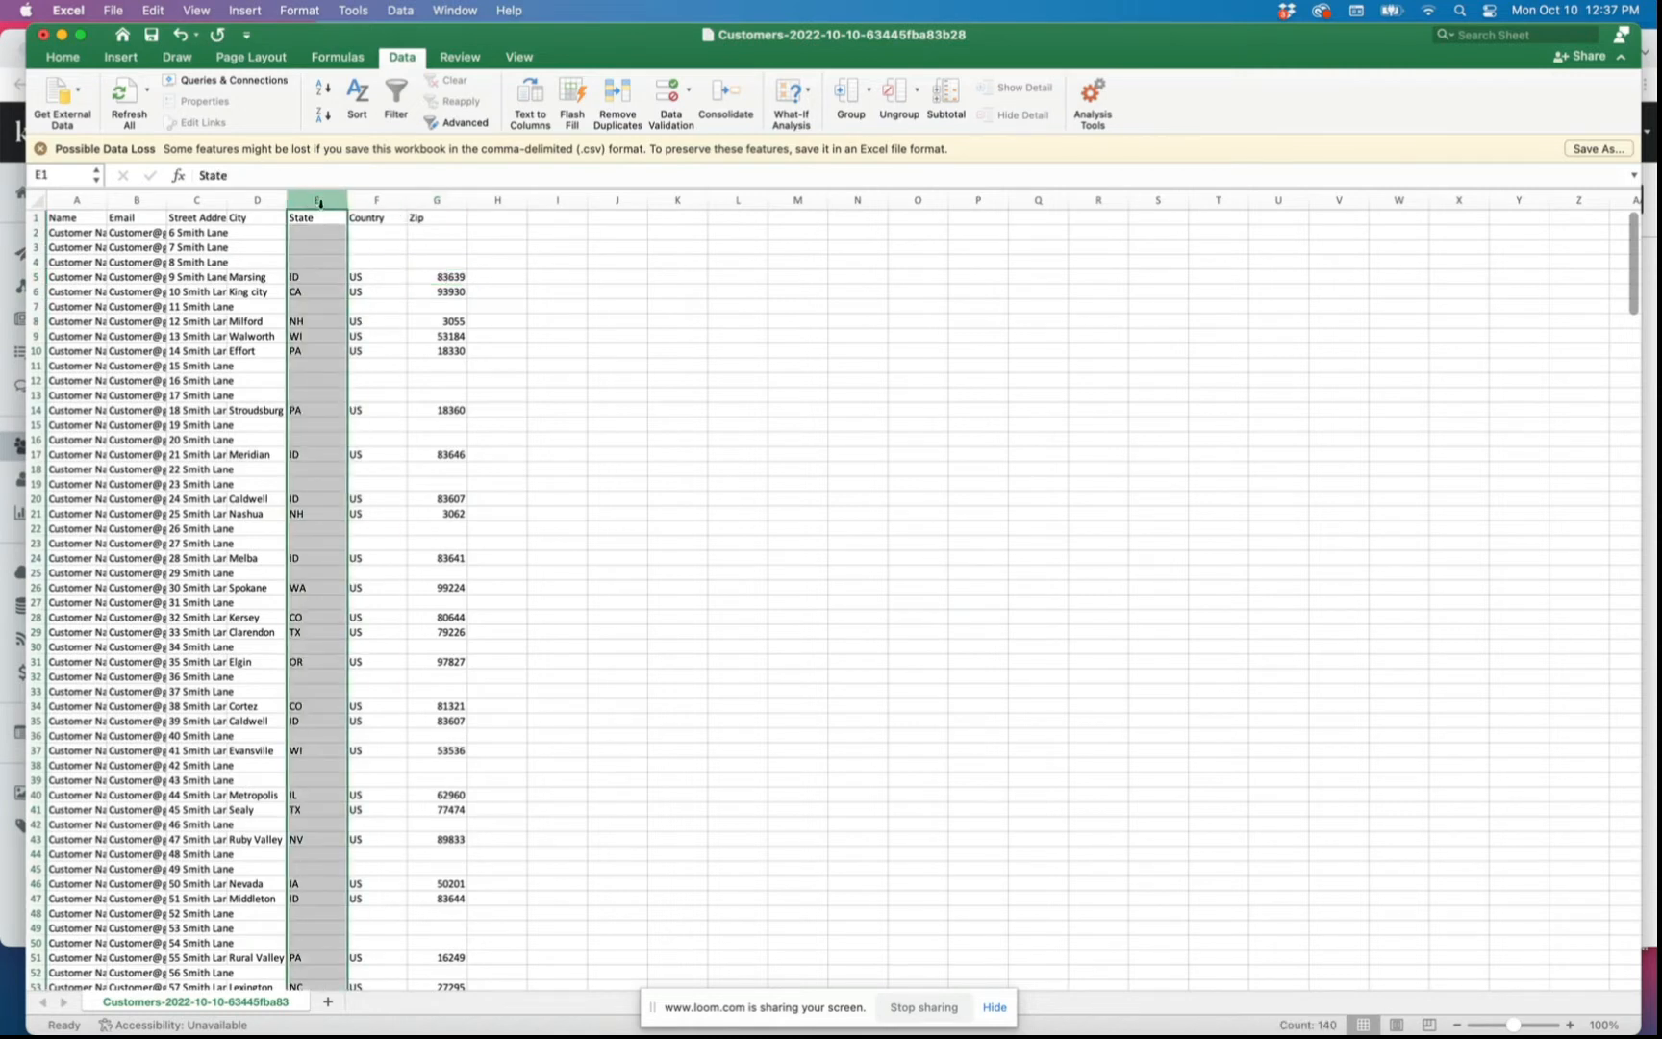
click(423, 199)
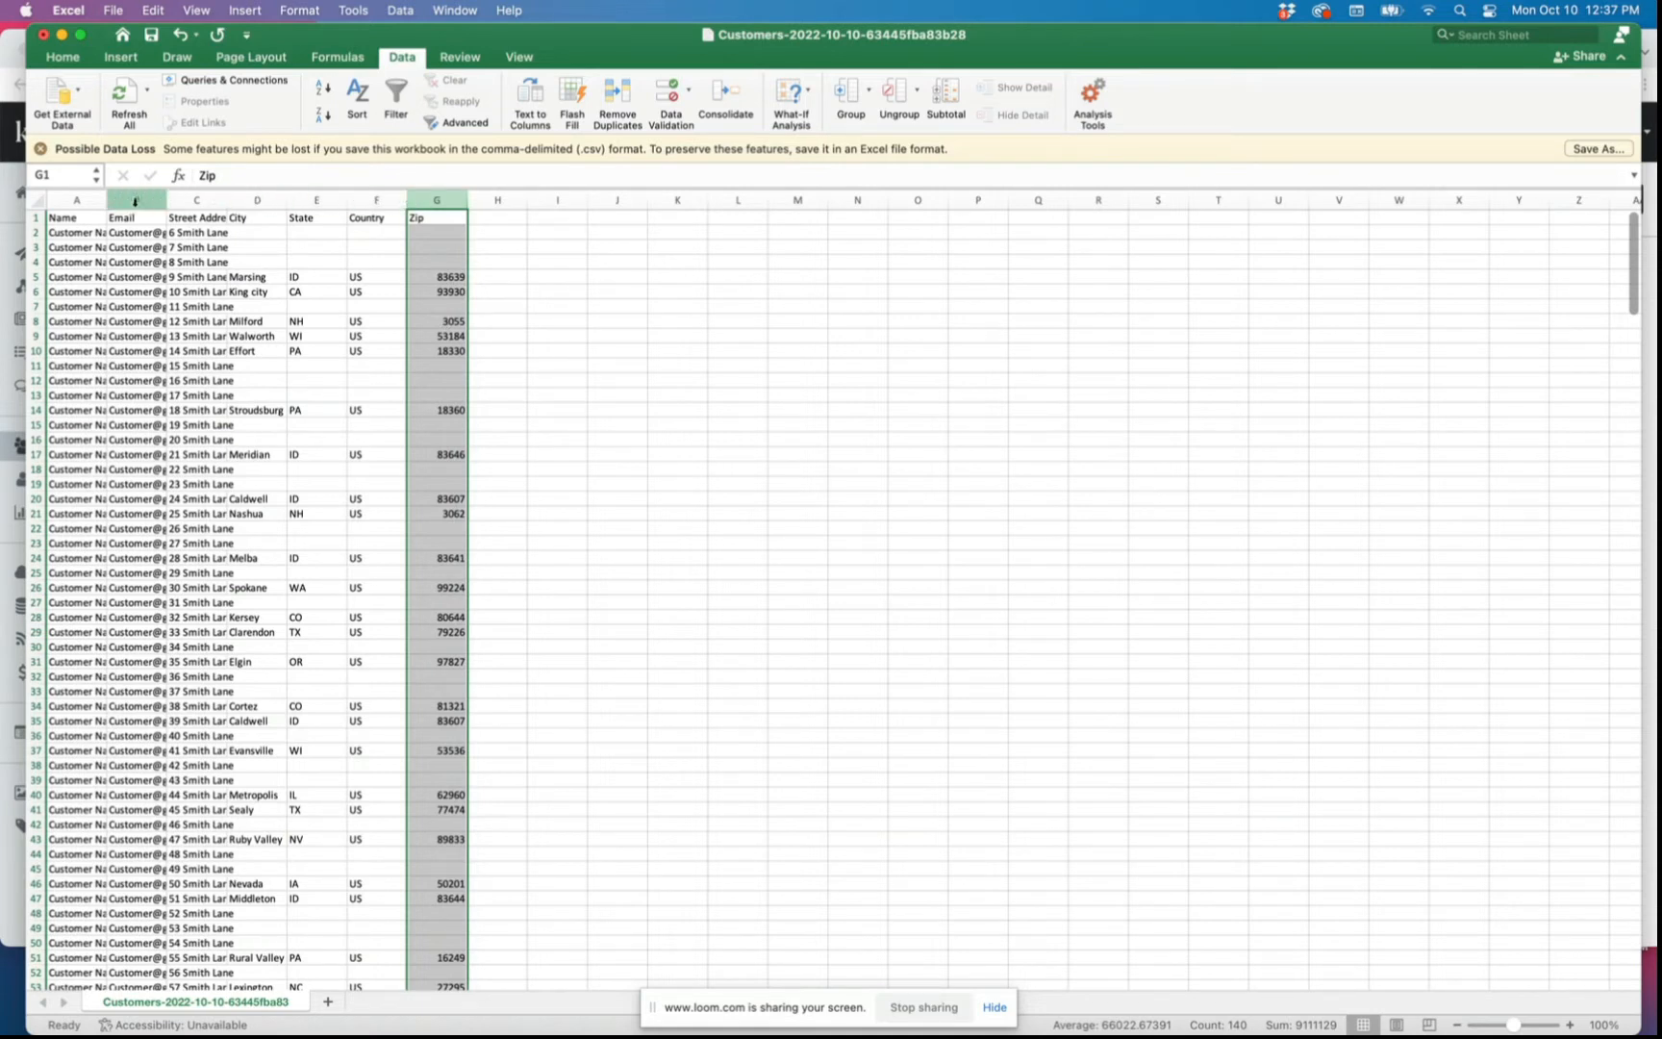
click(67, 199)
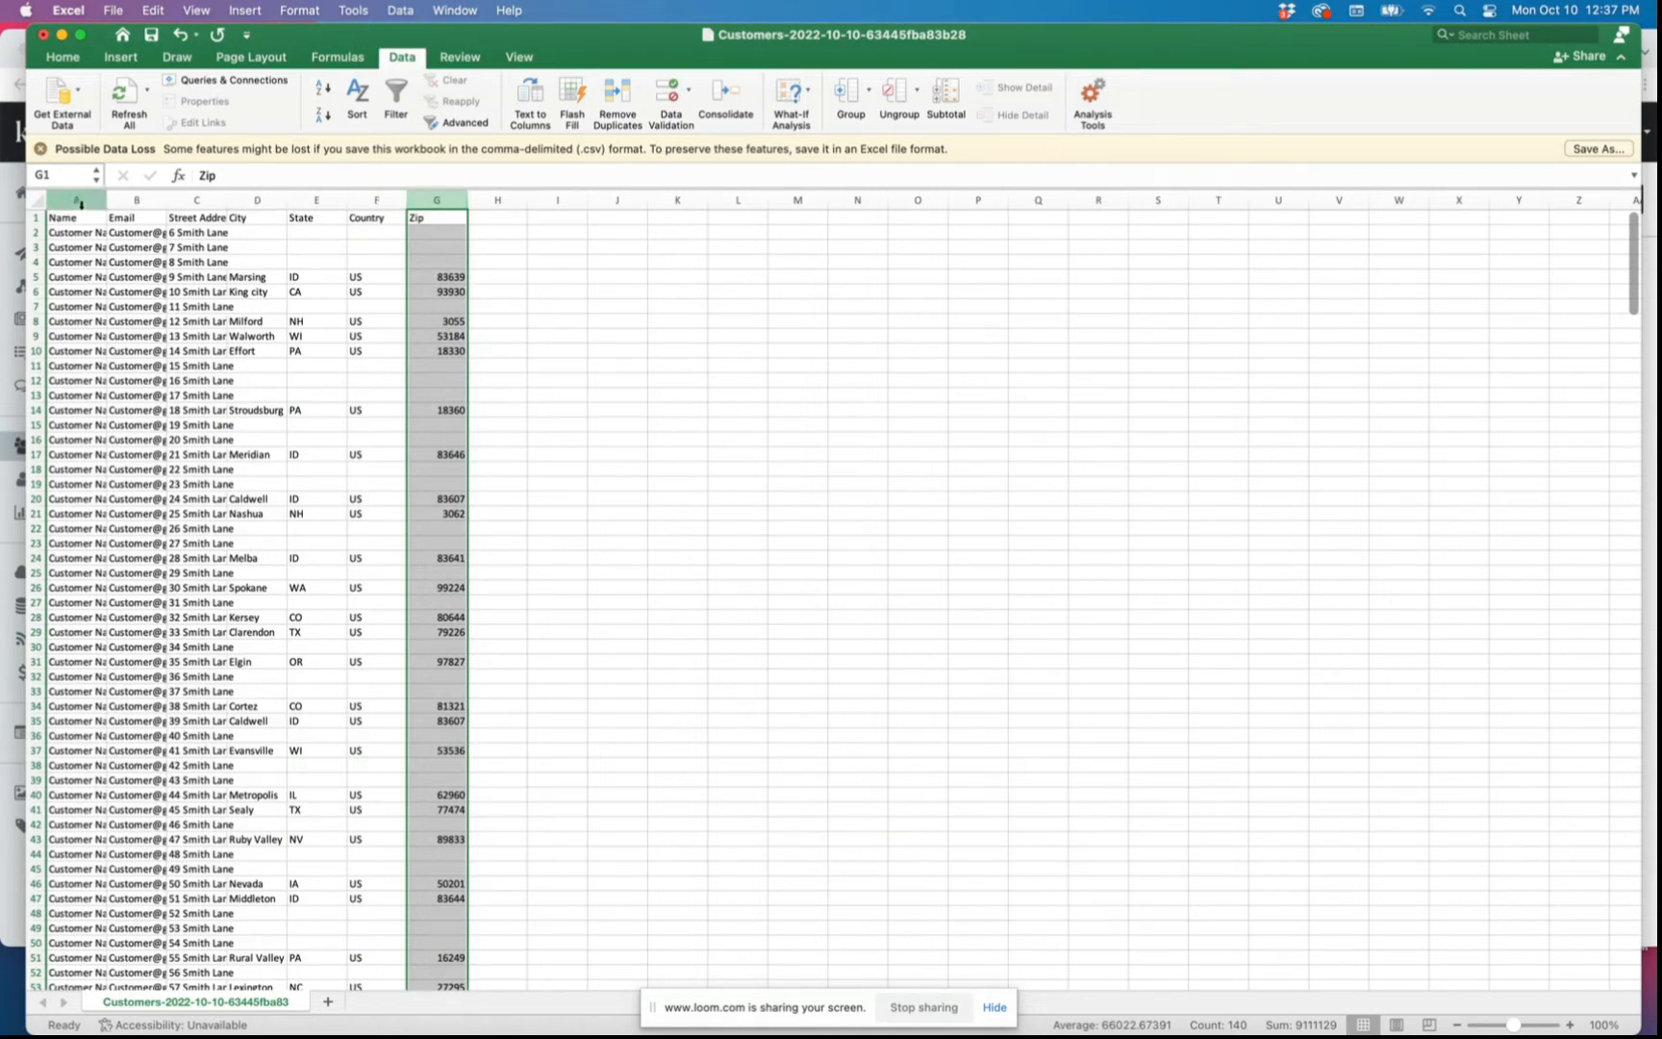
Widen the Name column so the customer names show in full, and check its entries.
drag(69, 199, 80, 200)
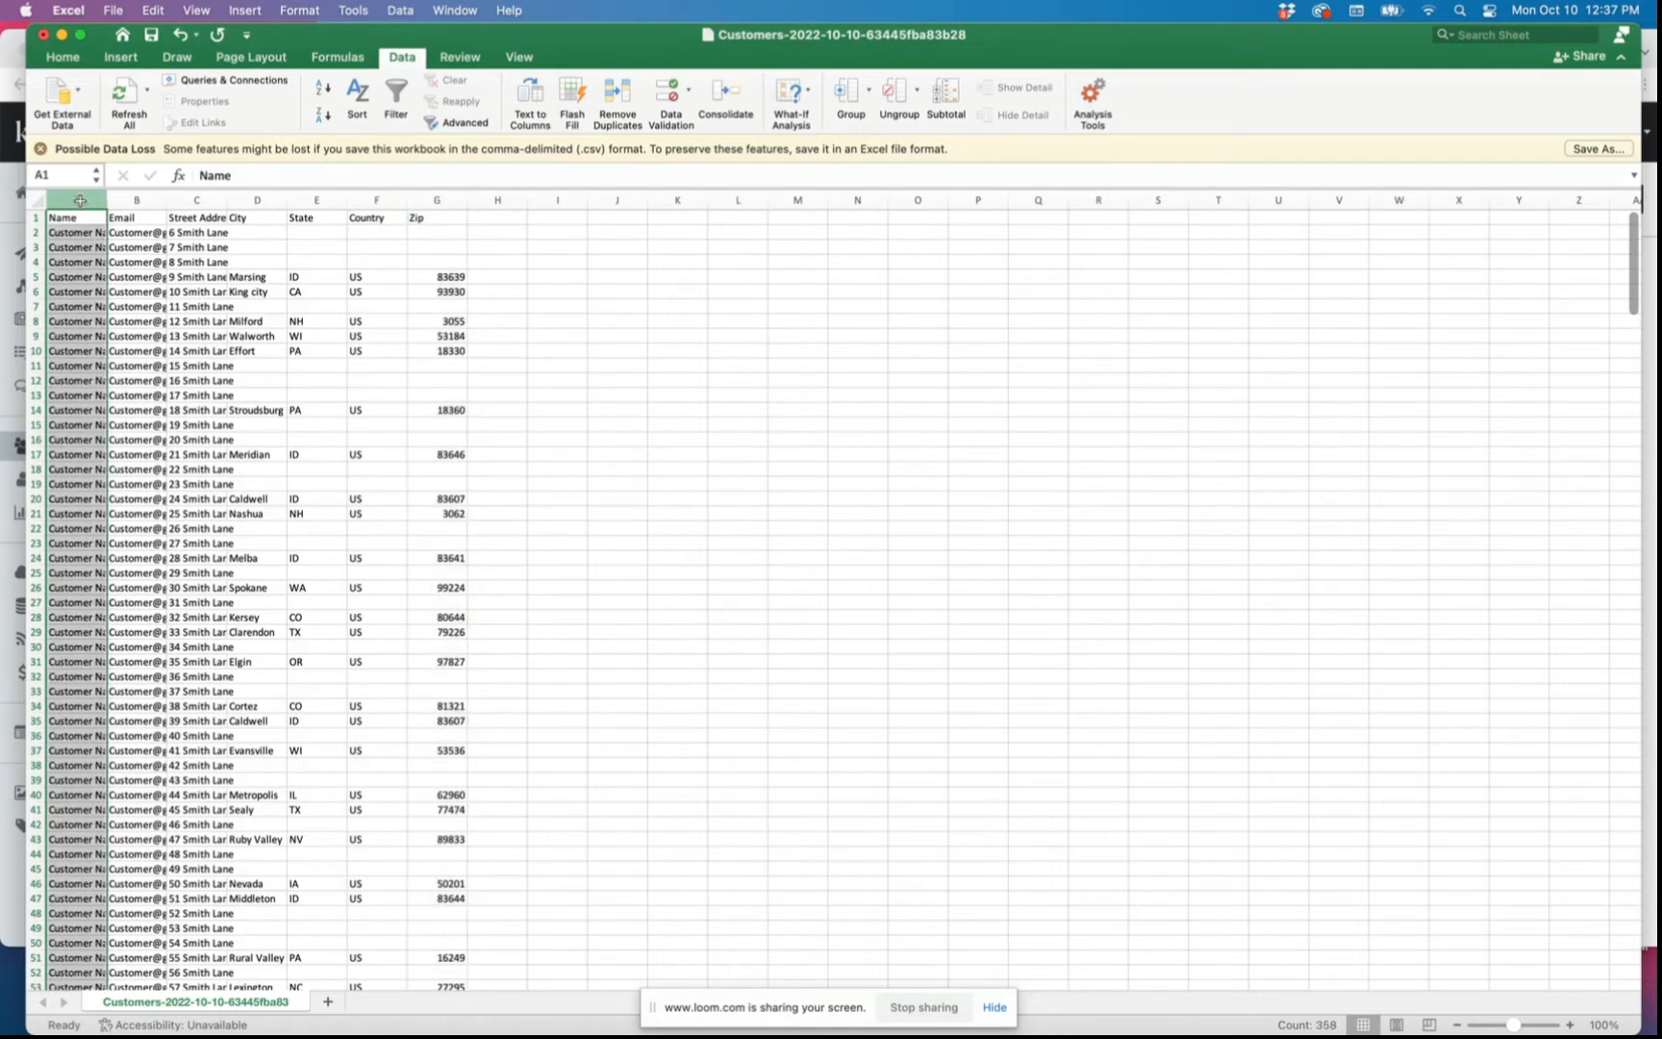
drag(107, 200, 164, 200)
click(273, 262)
click(123, 234)
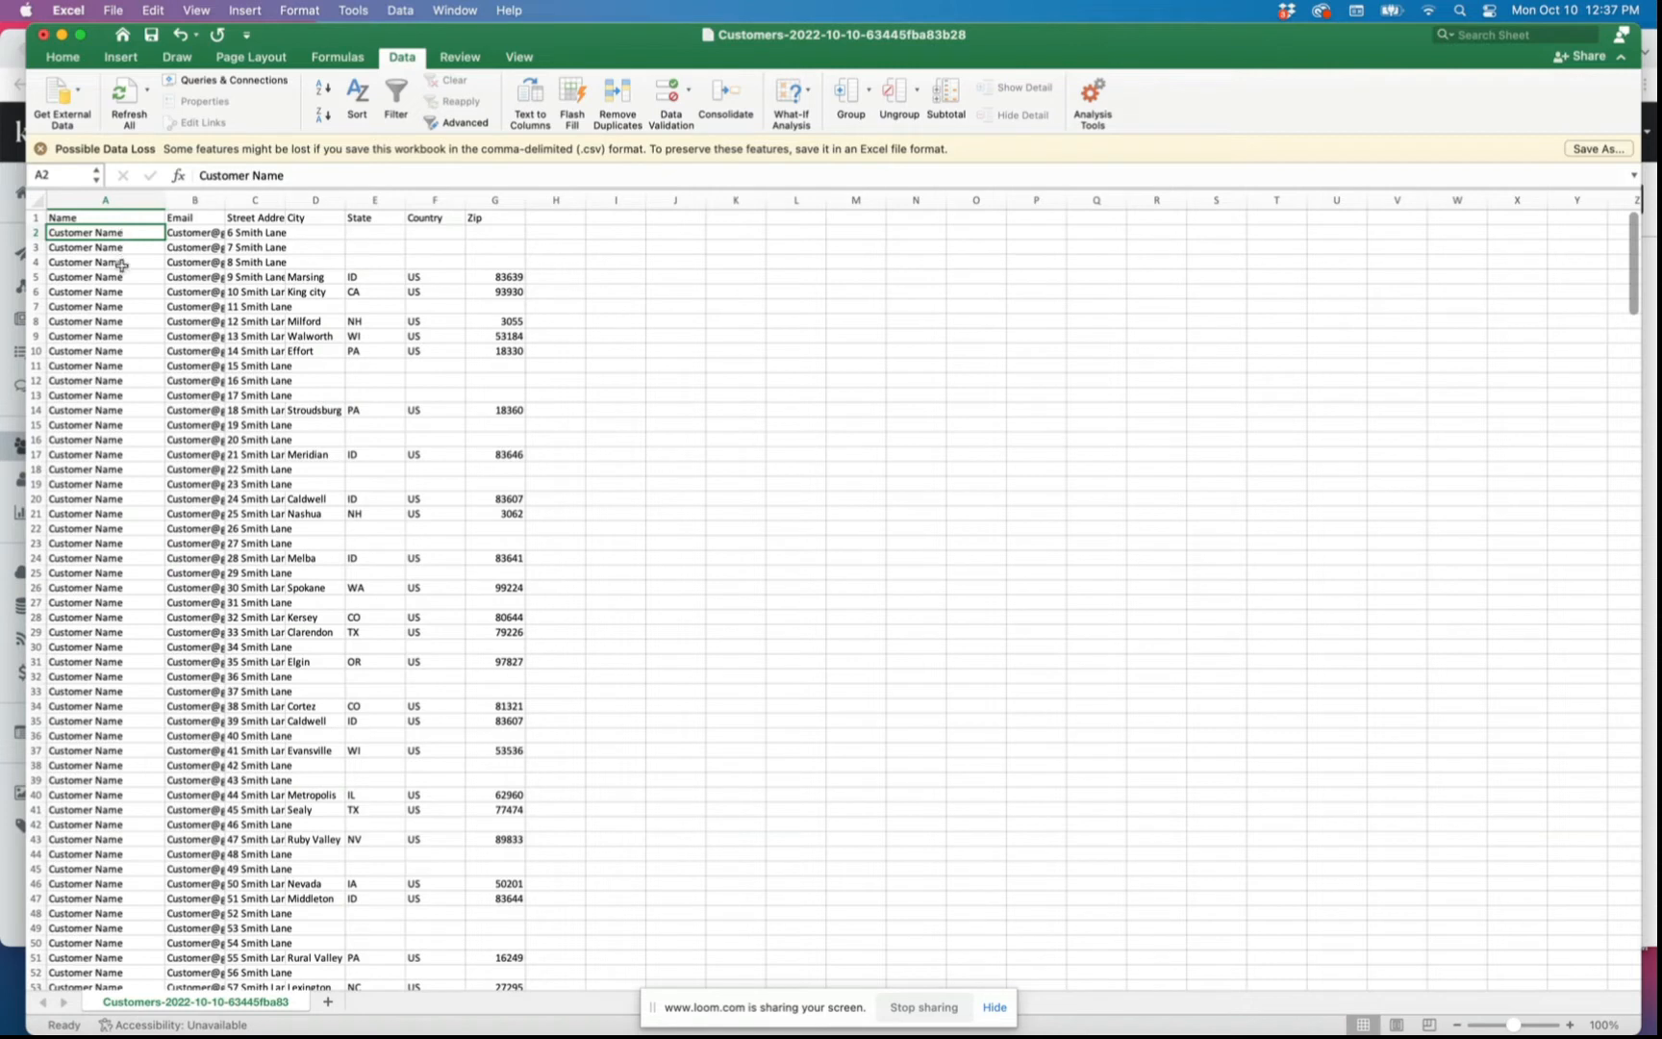
click(121, 264)
click(118, 233)
Delete the Name column and widen the Email column so the addresses show in full.
right_click(109, 201)
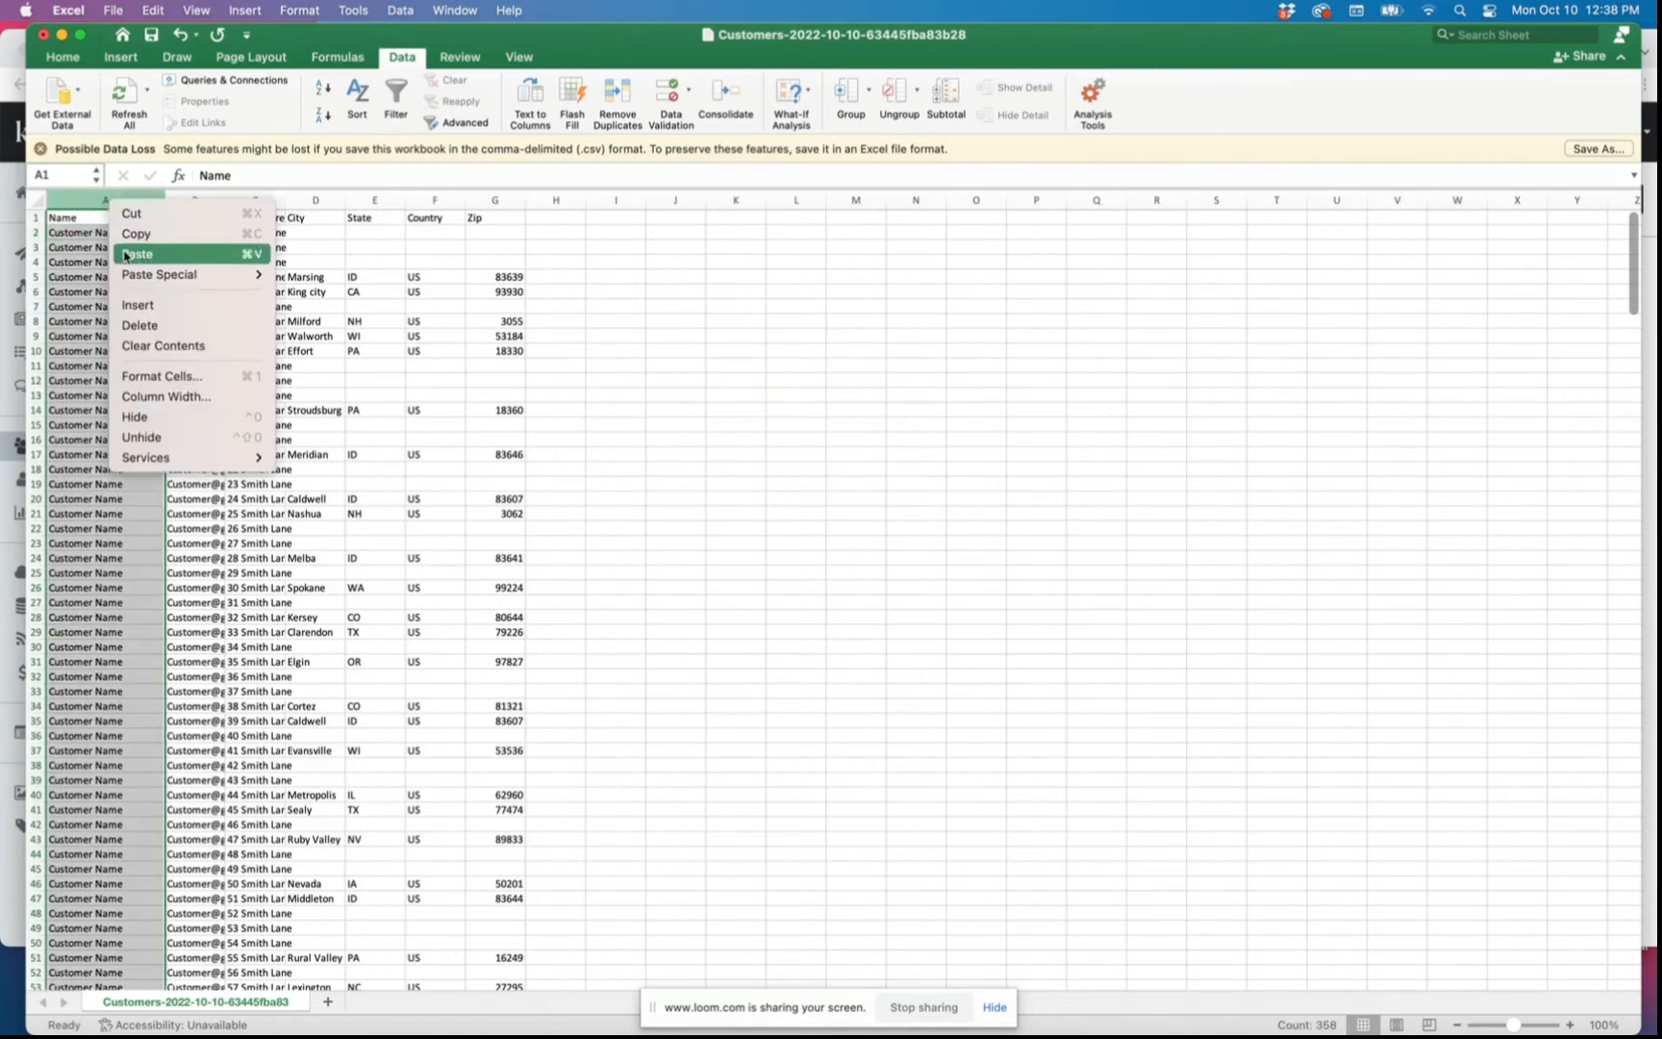
click(138, 326)
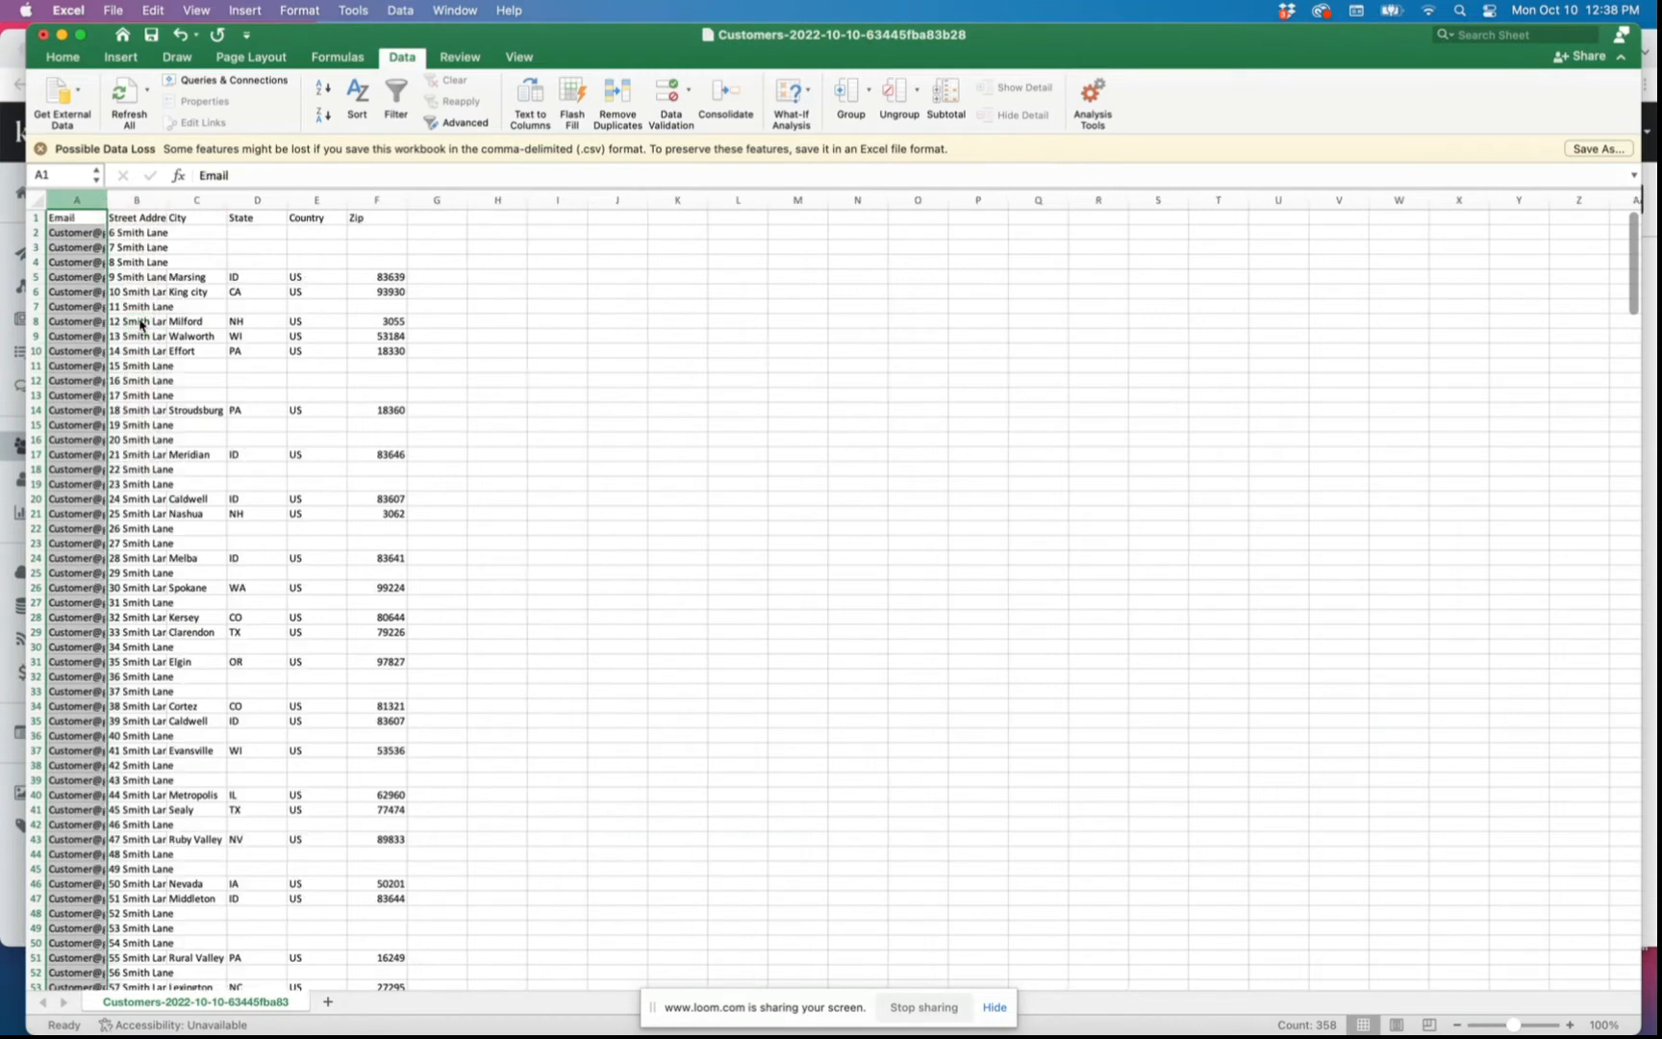
click(149, 261)
drag(106, 200, 166, 201)
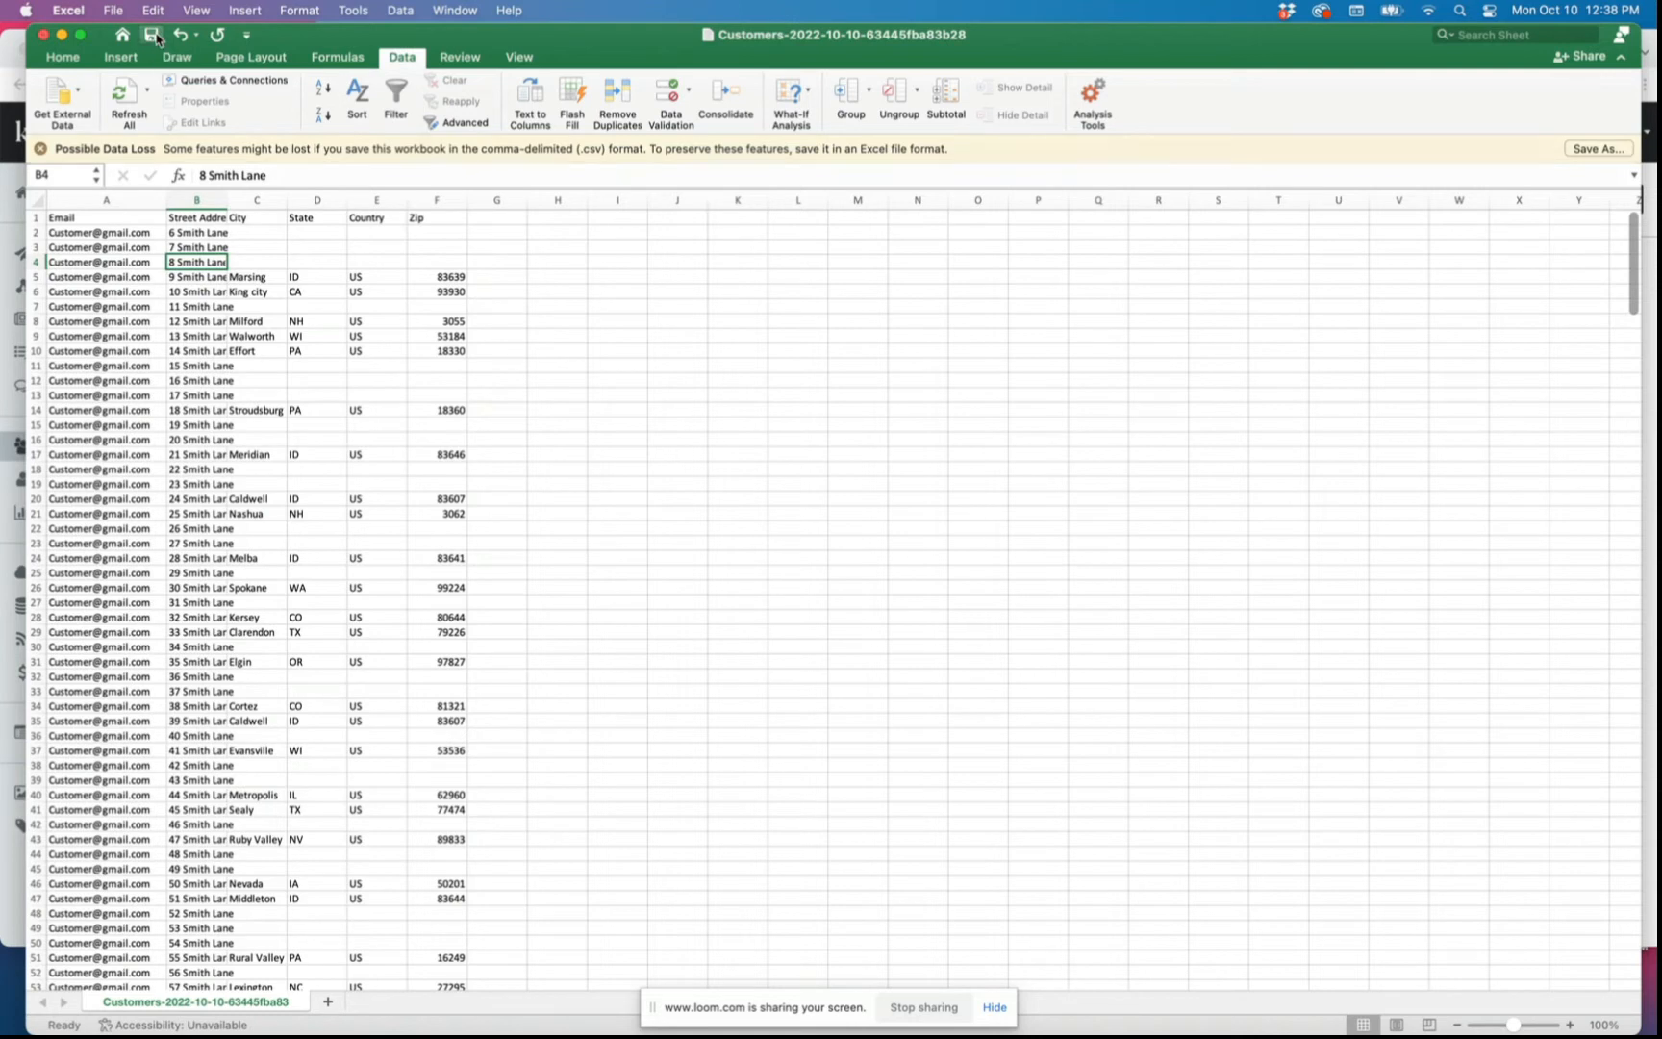
Save and close the cleaned customer CSV and switch to the Klaviyo Lists & Segments page in Chrome.
click(42, 36)
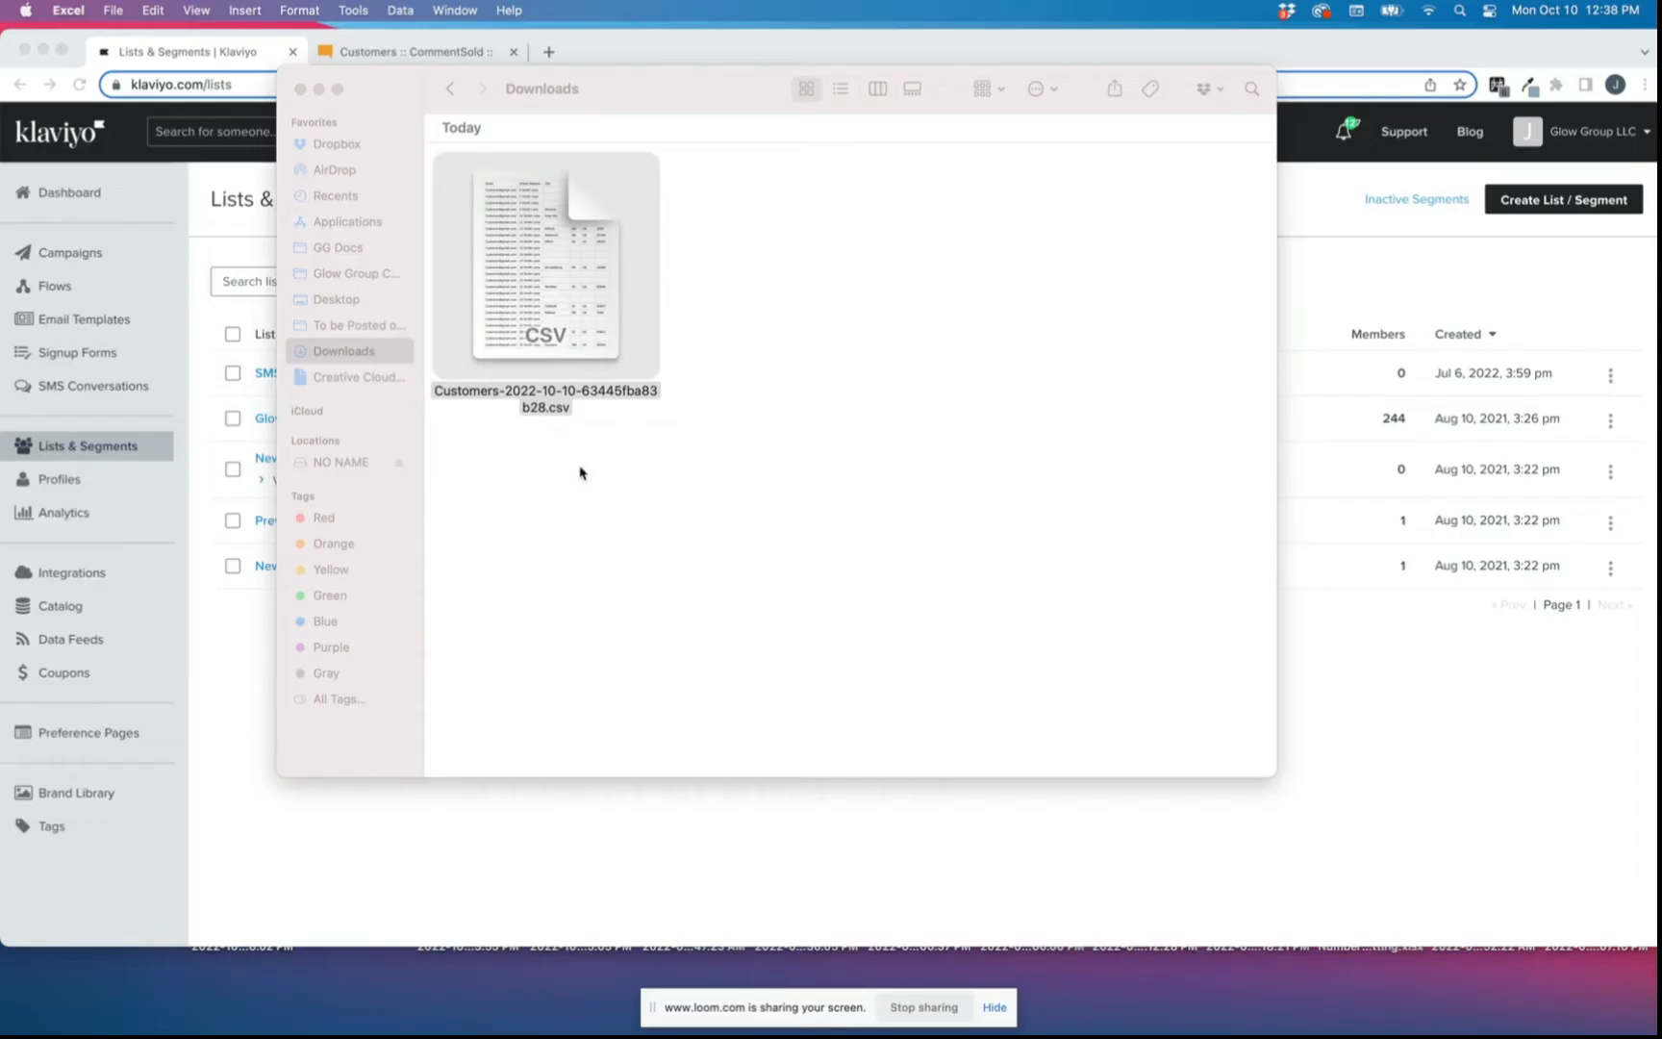
click(1341, 805)
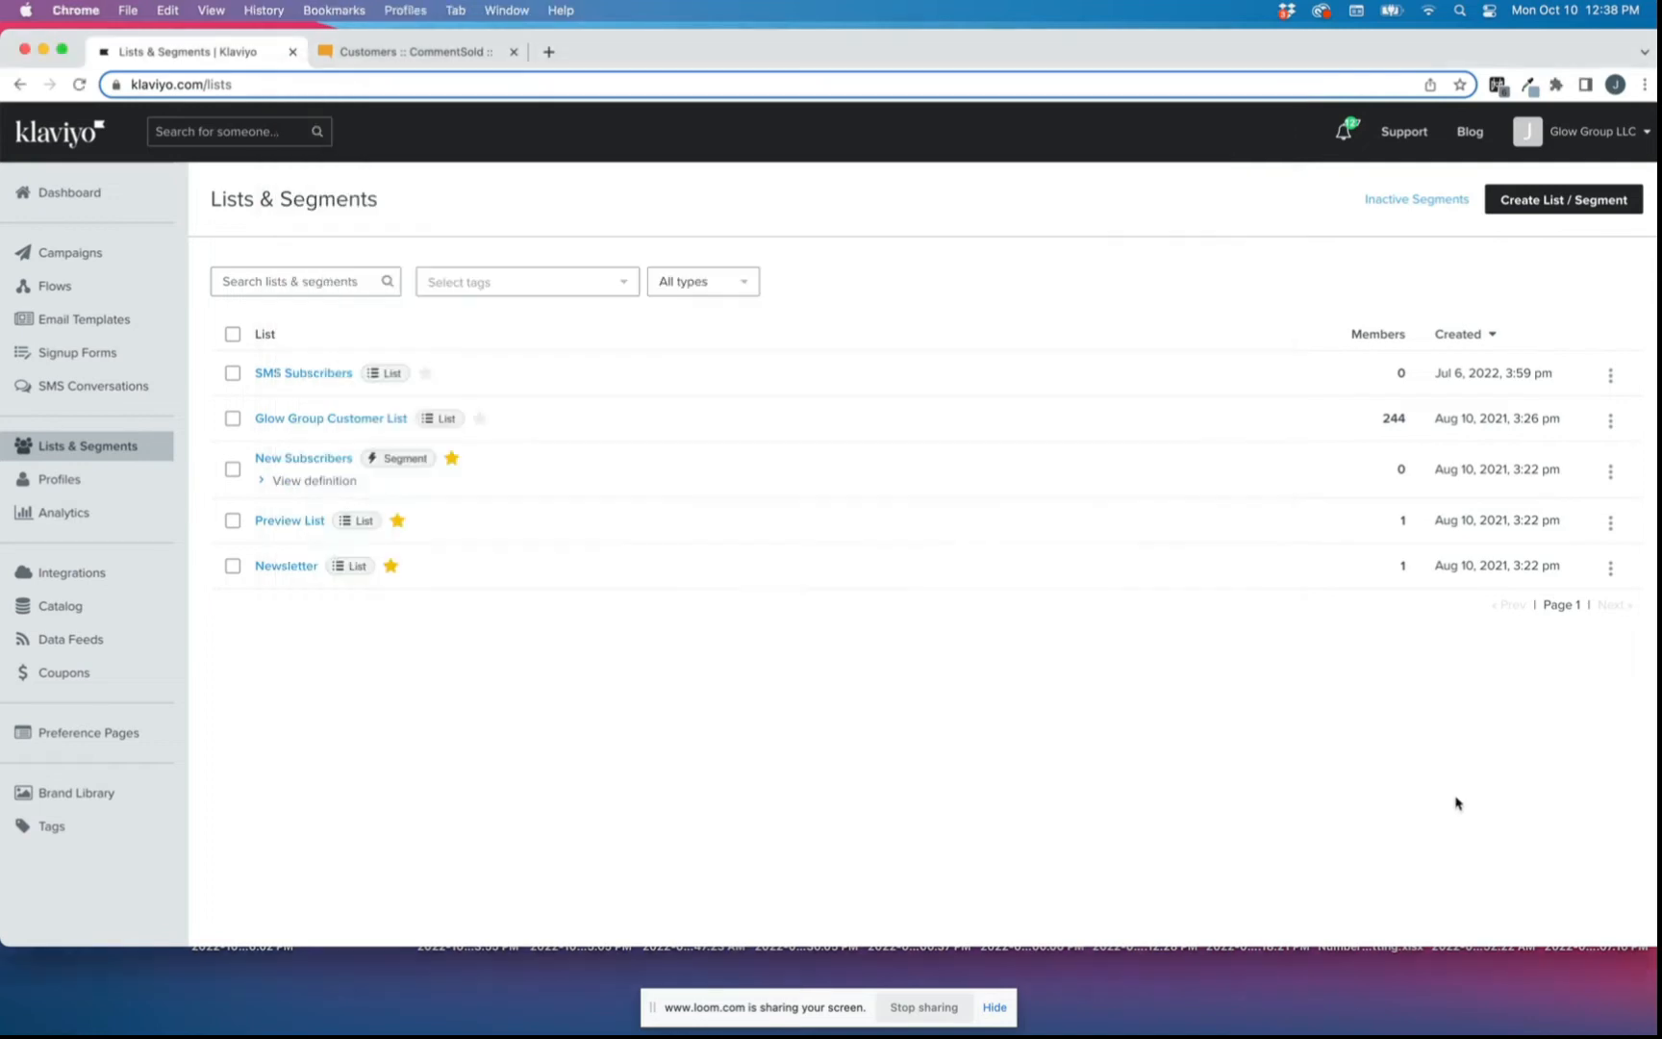
click(1540, 200)
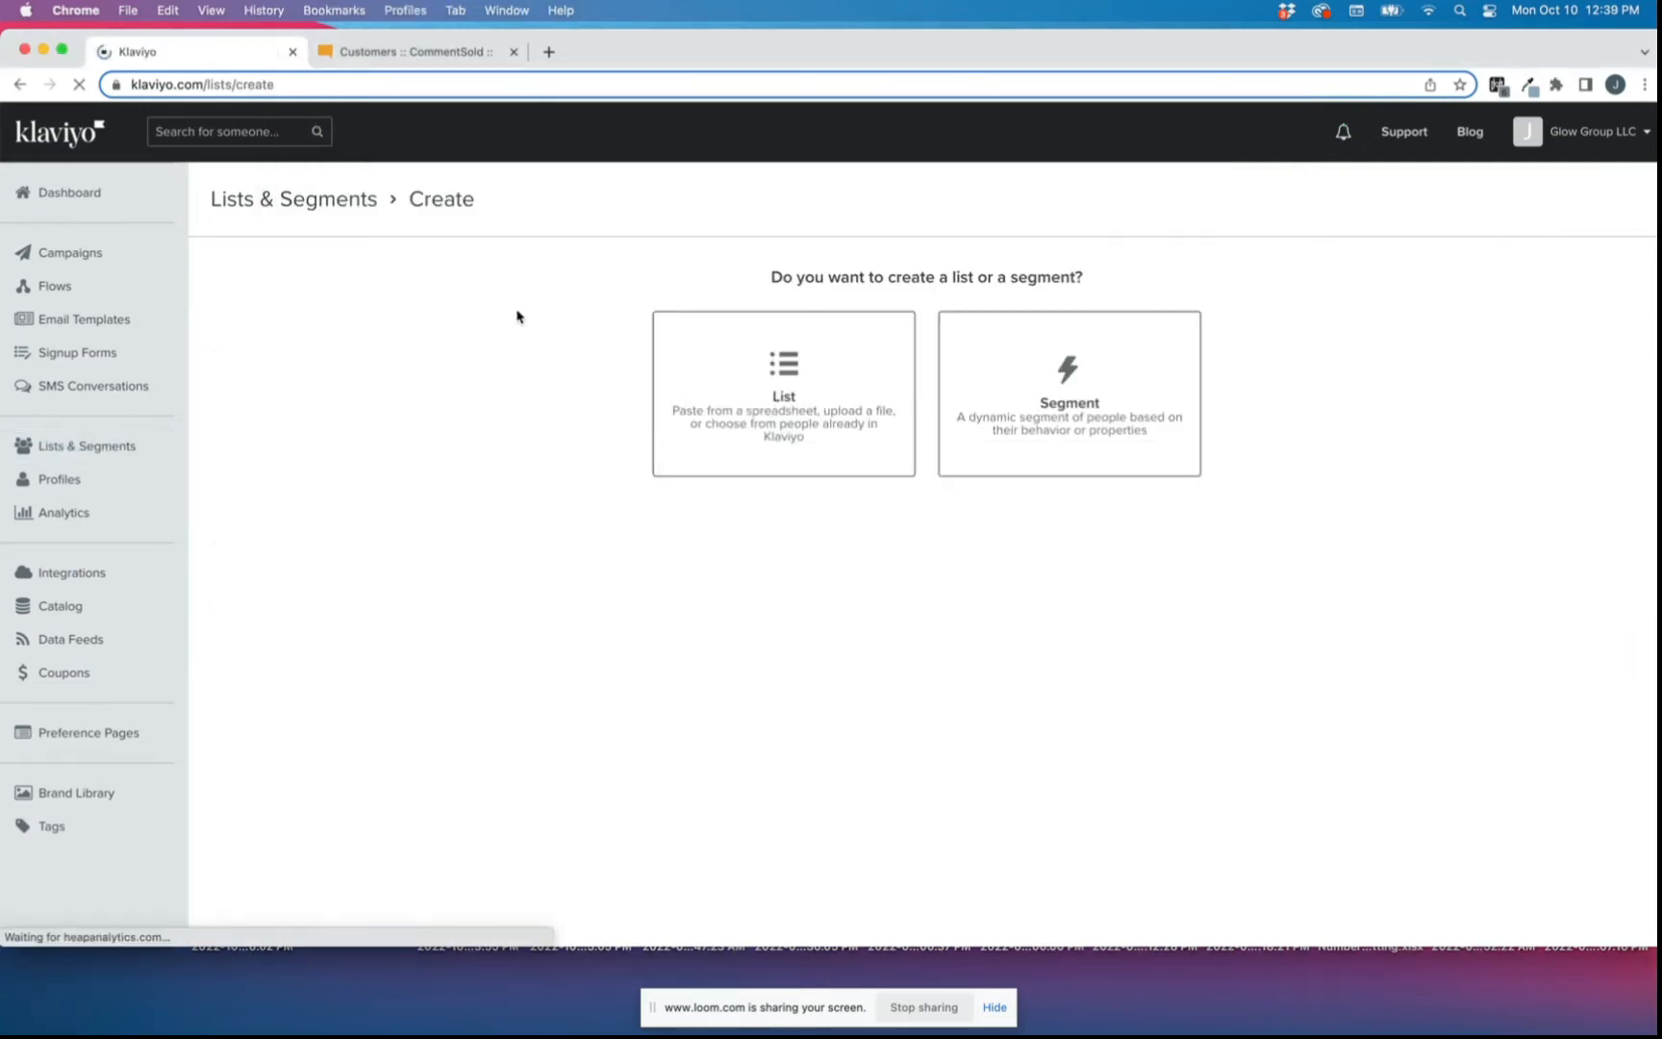
click(780, 336)
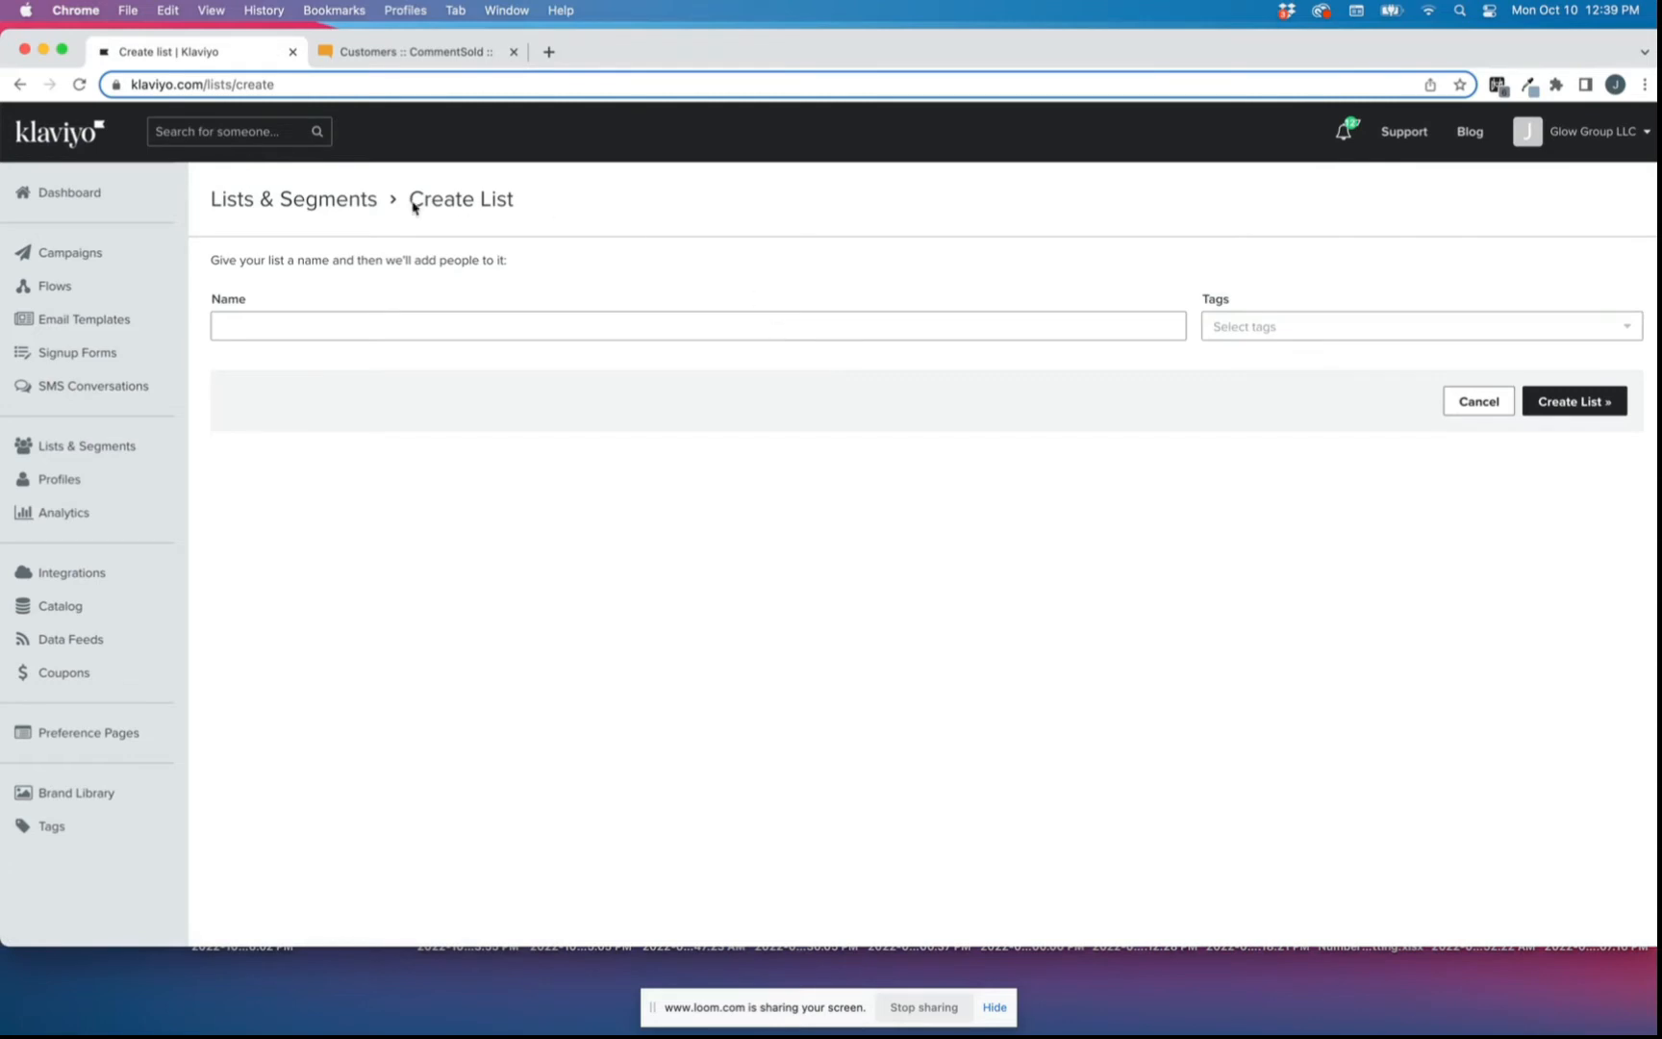
click(342, 199)
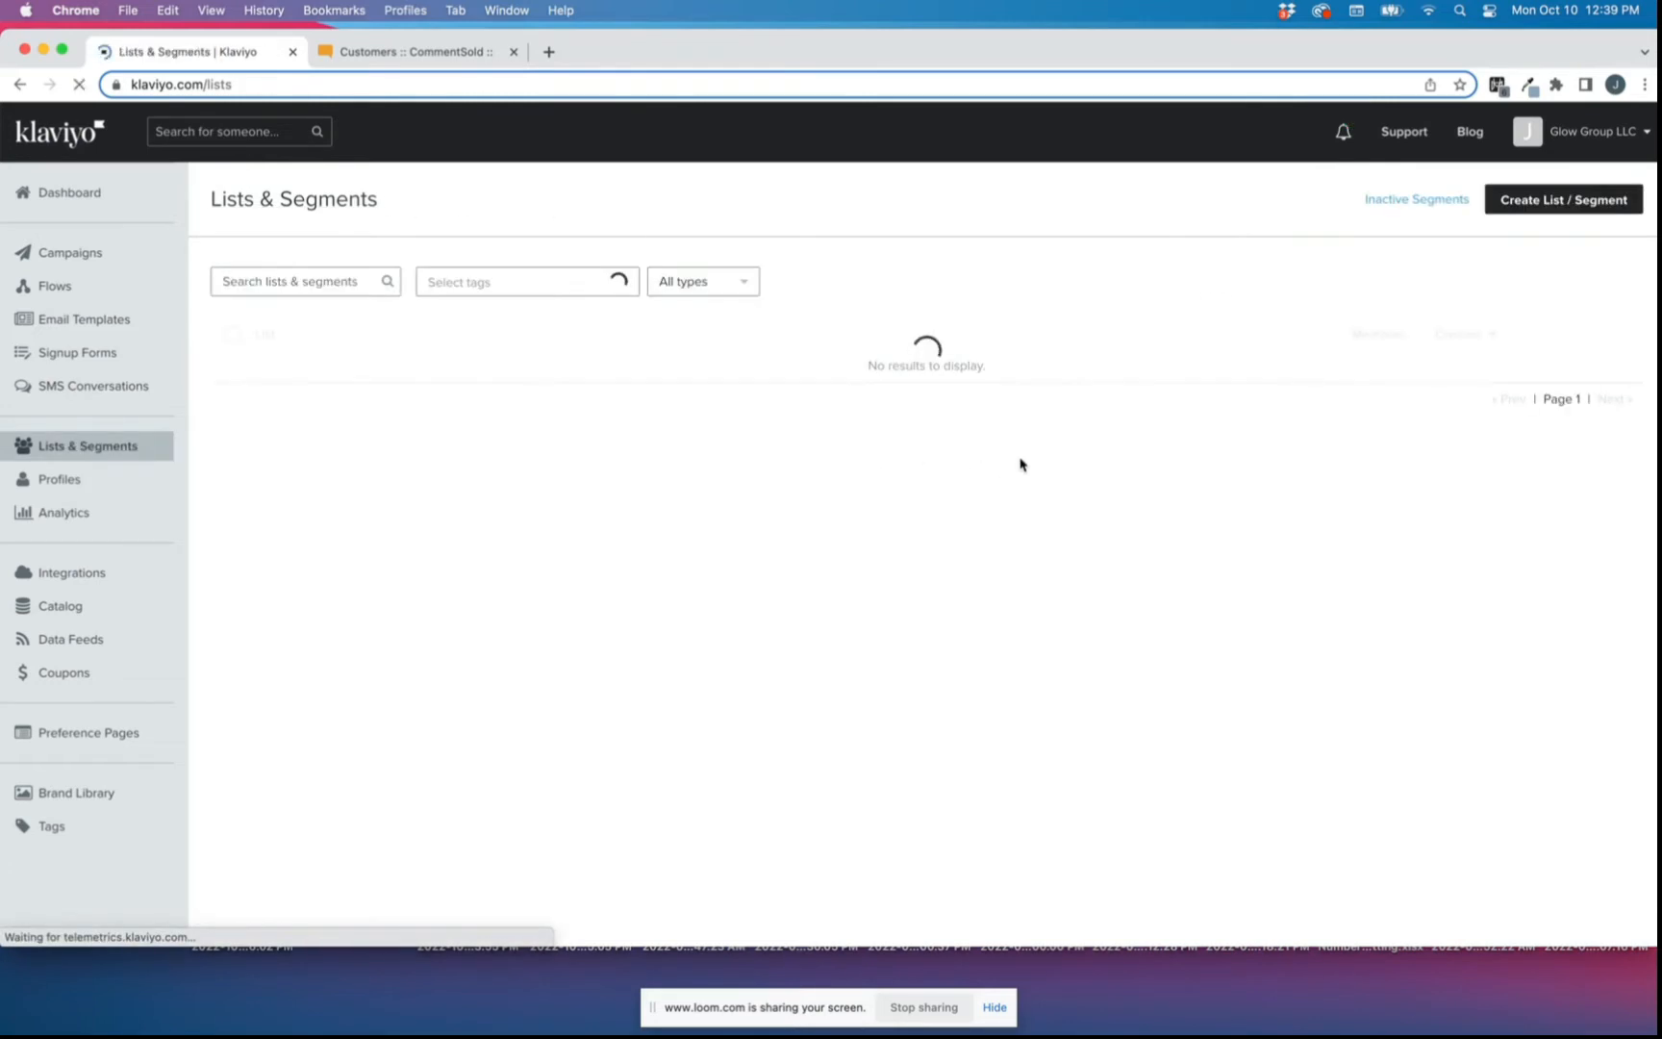
Create a new Klaviyo list named CommentSold 10.10.22.
click(1532, 198)
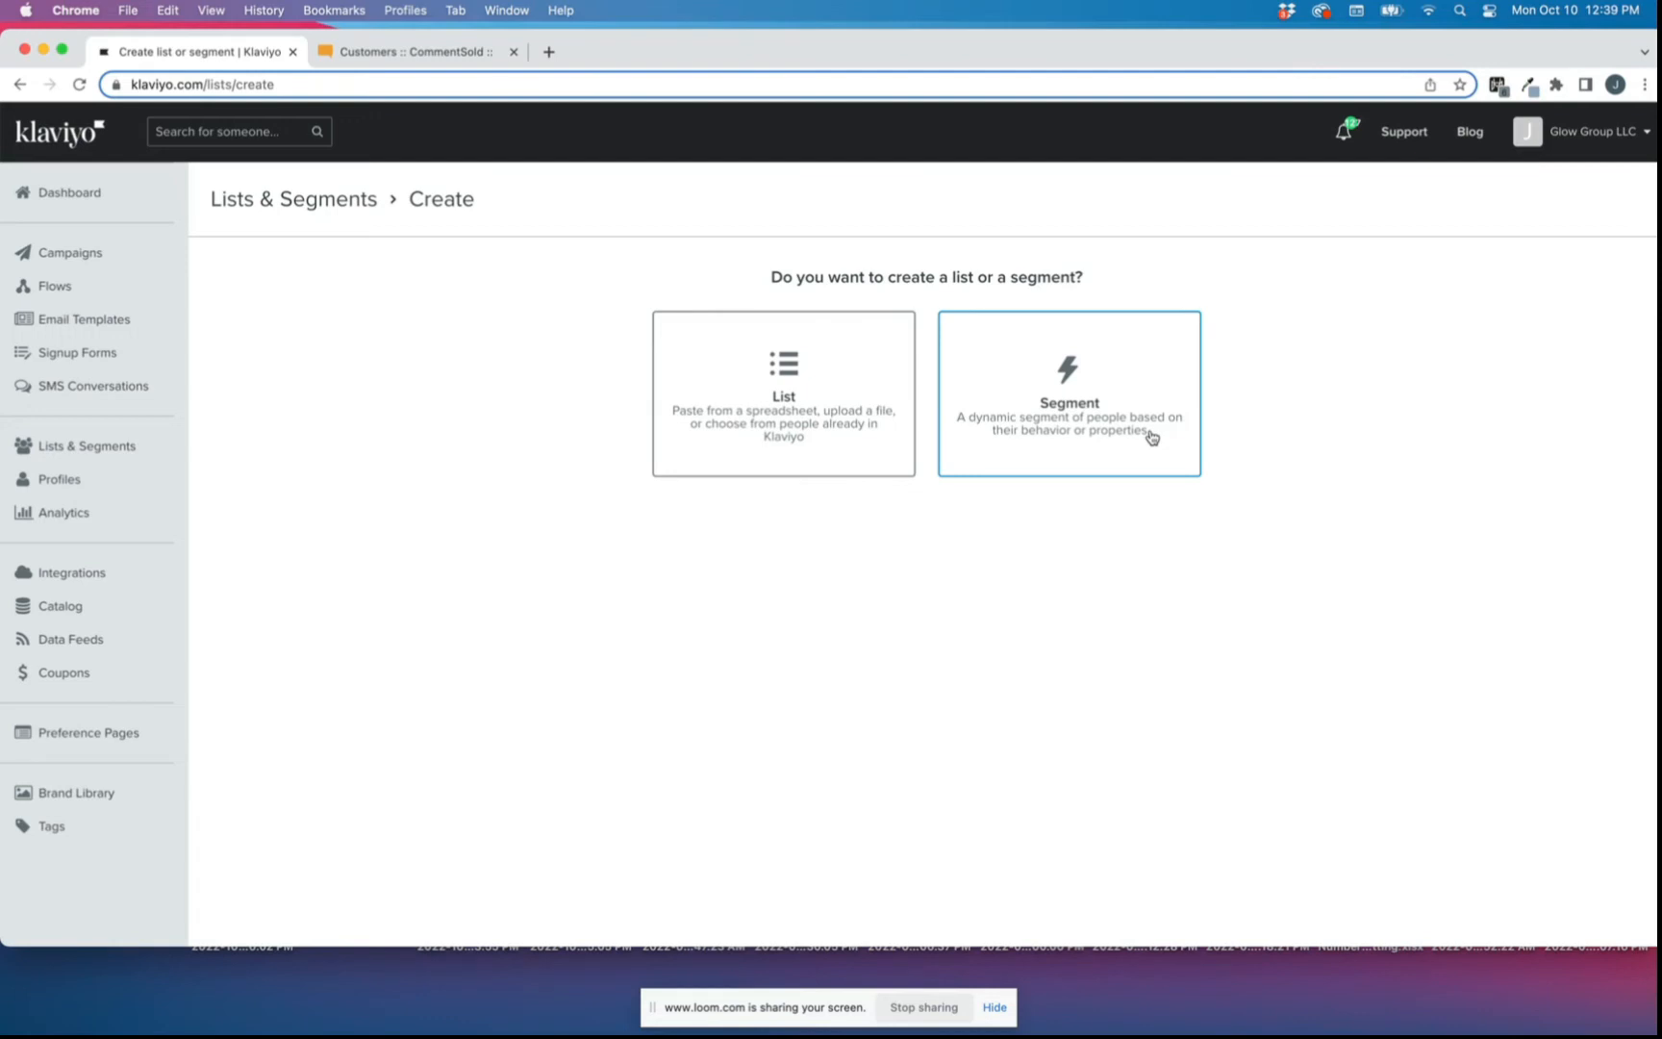
click(858, 402)
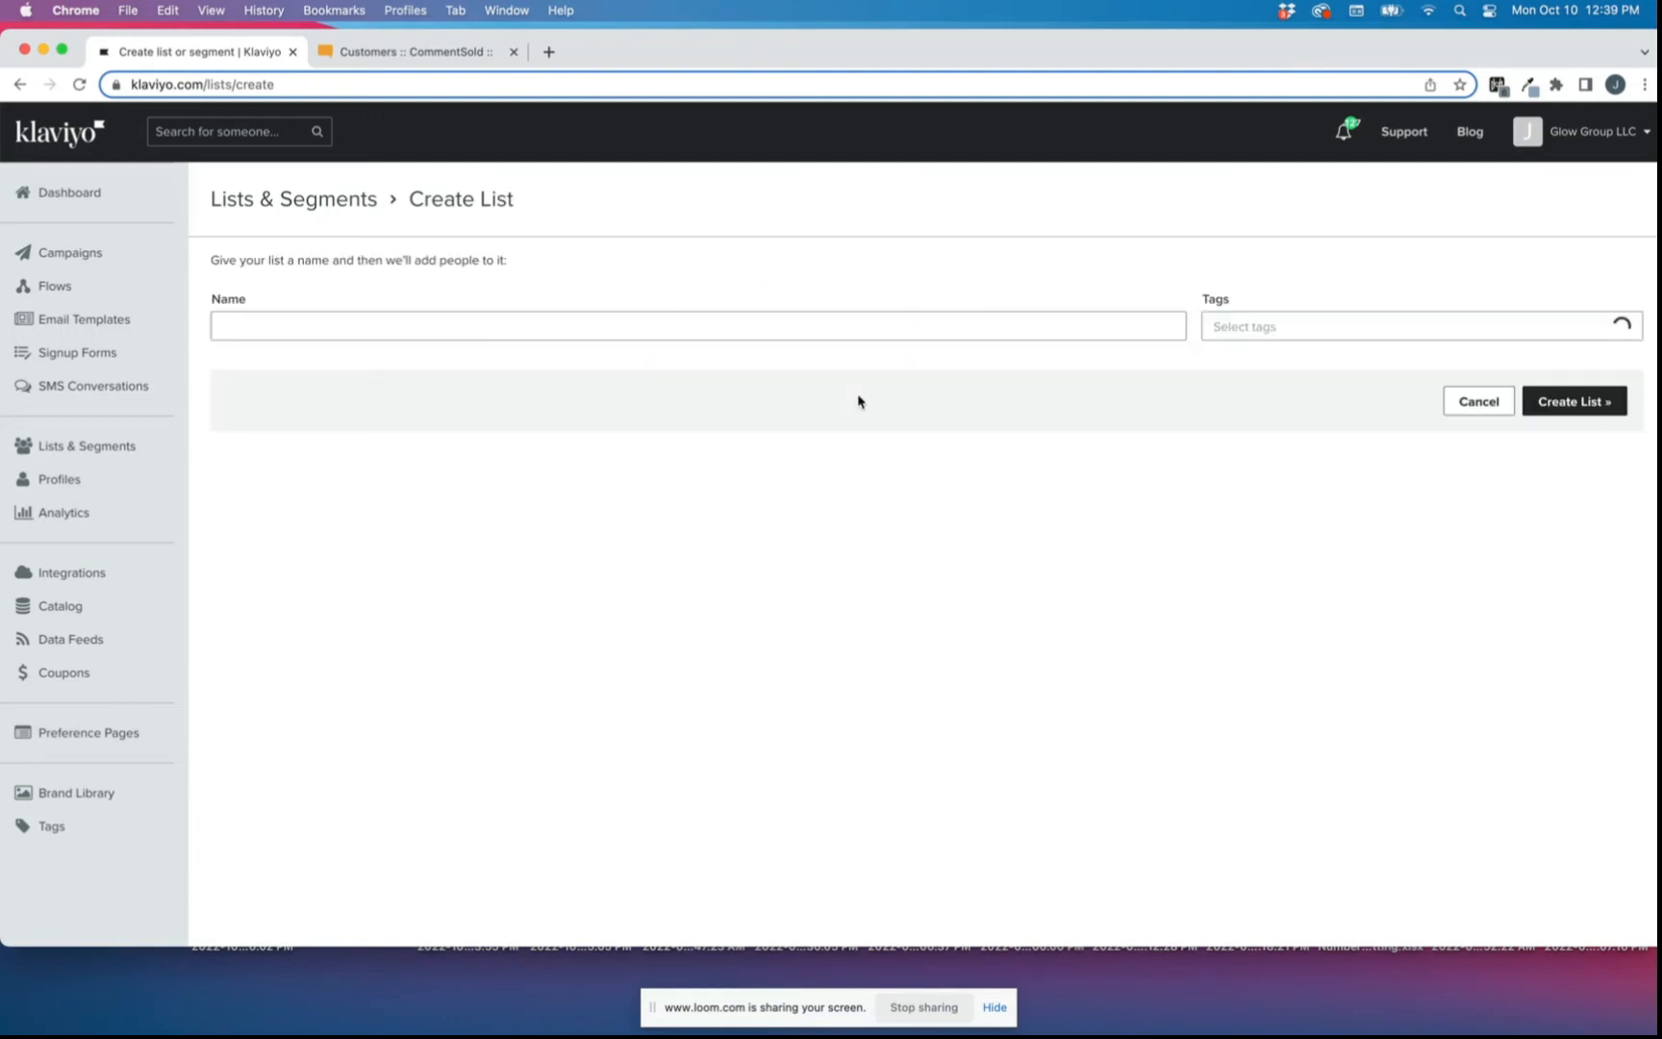
click(644, 328)
text(Commen)
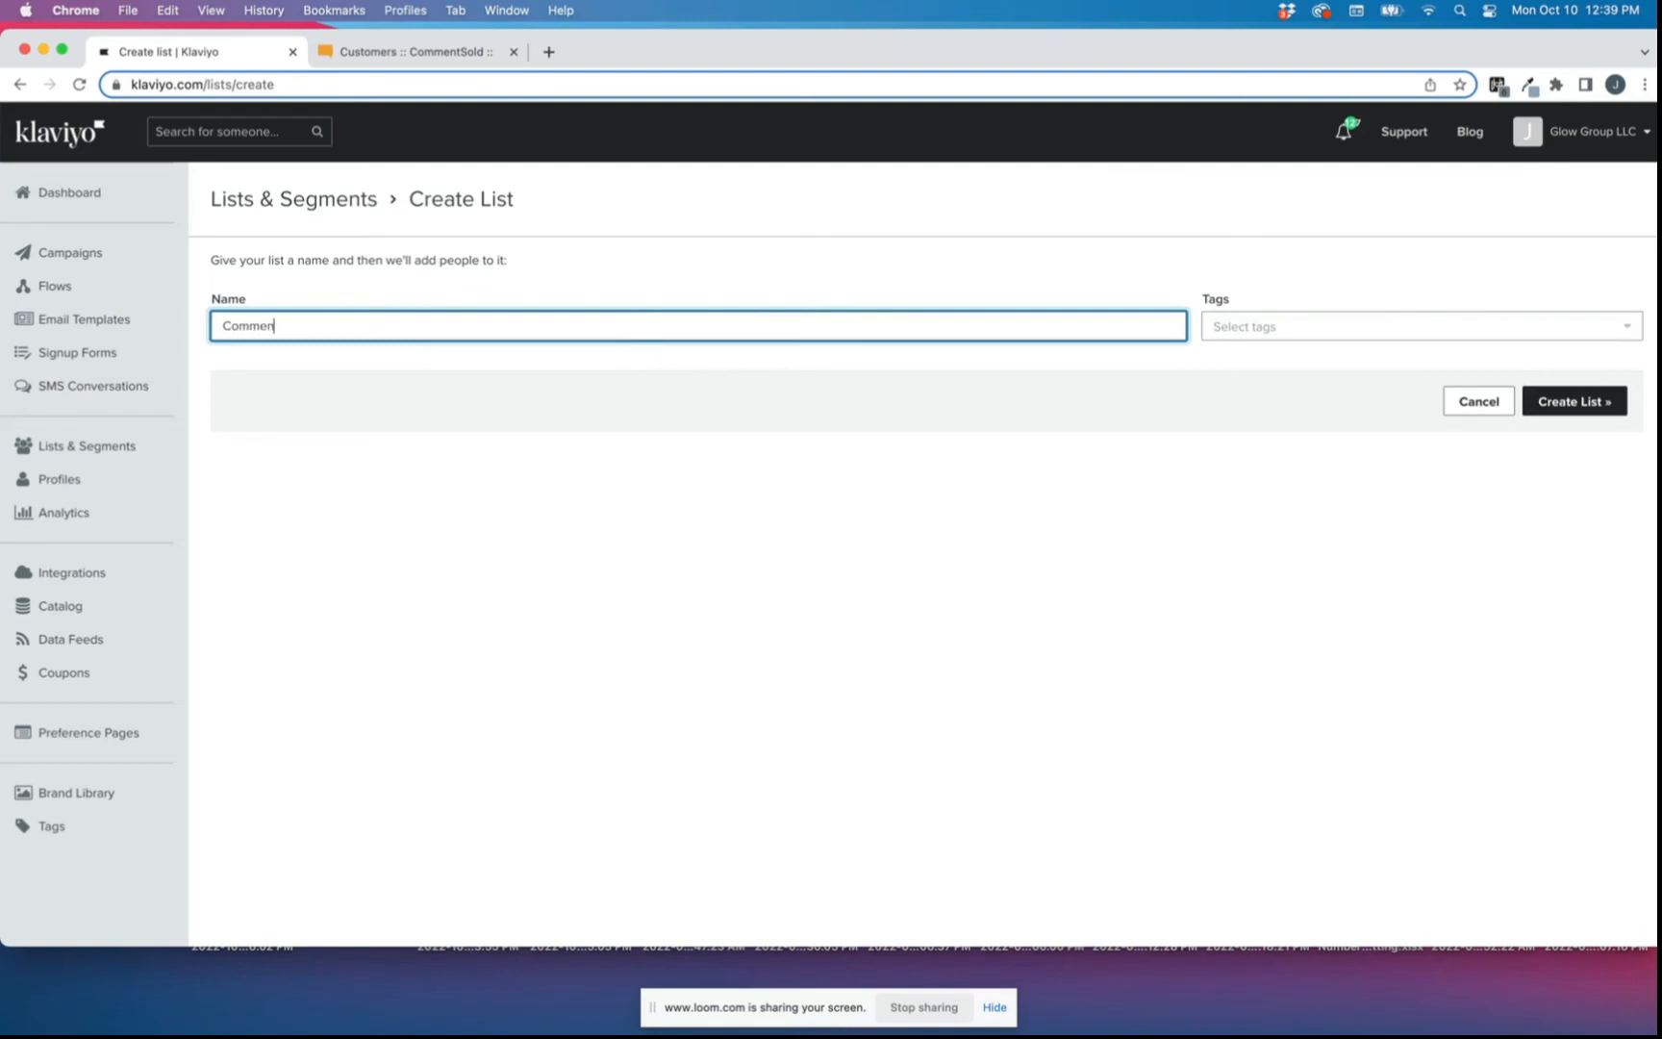
text(tSold 10.10.22)
click(1566, 404)
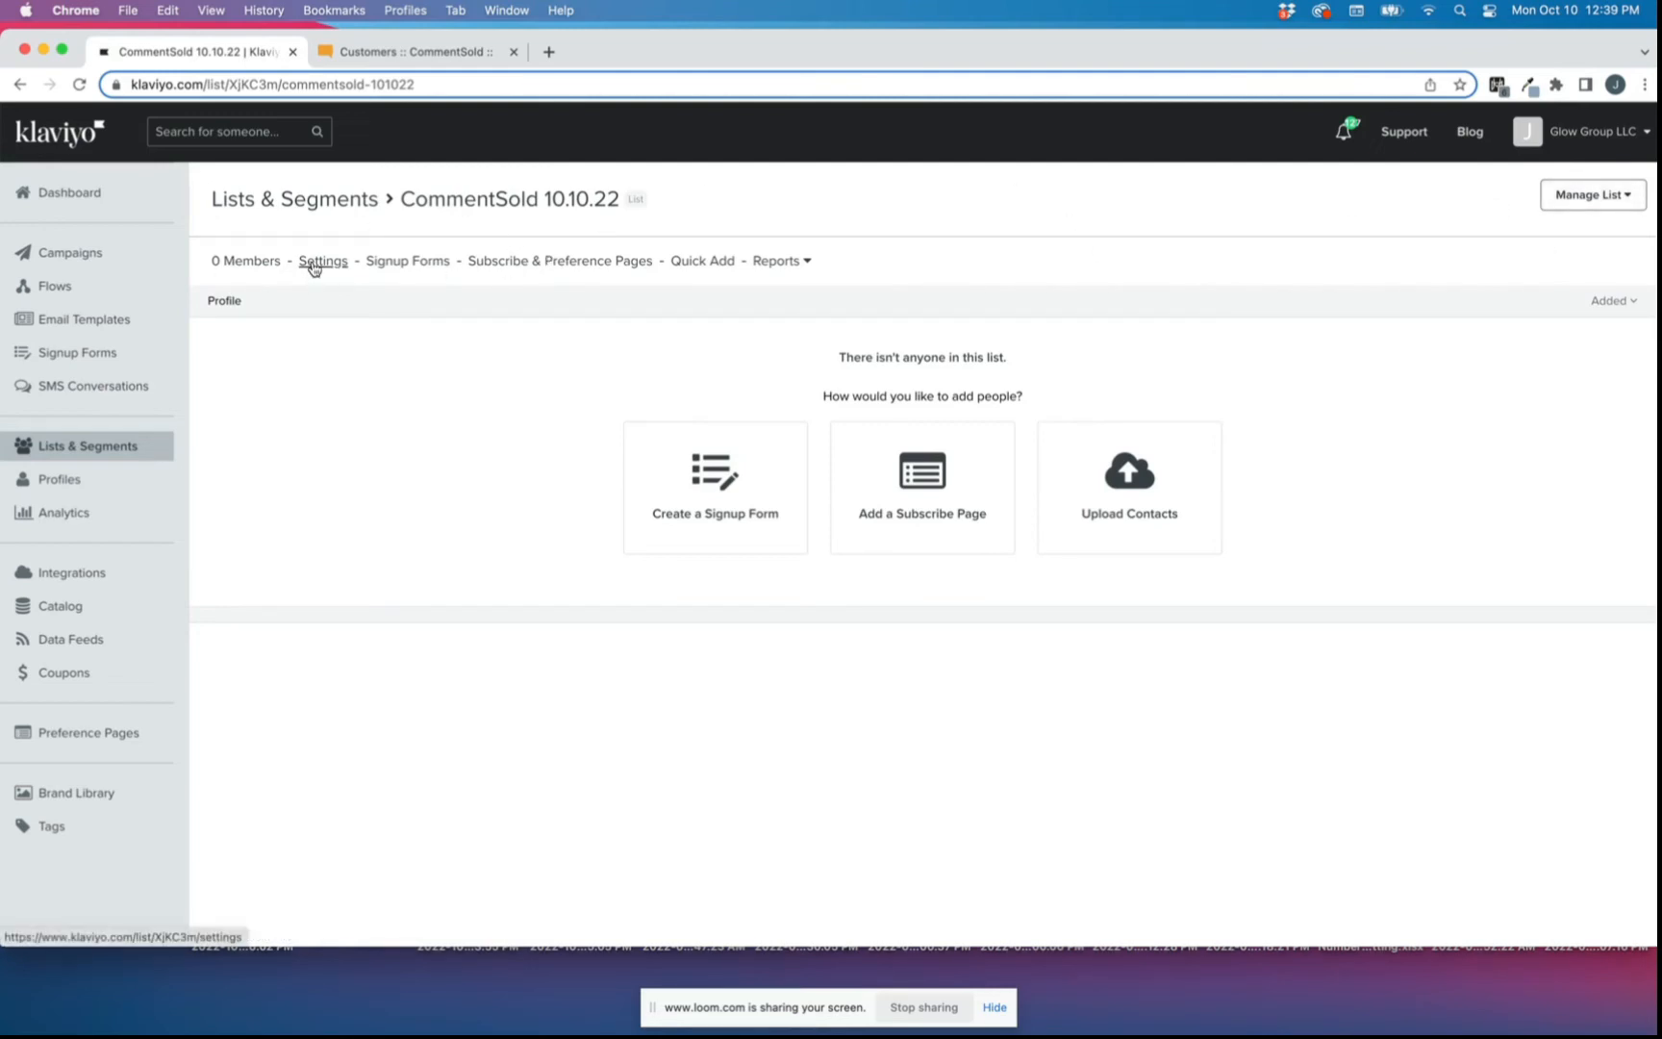
Change the CommentSold 10.10.22 list's opt-in process to Single opt-in and update the list settings.
click(313, 261)
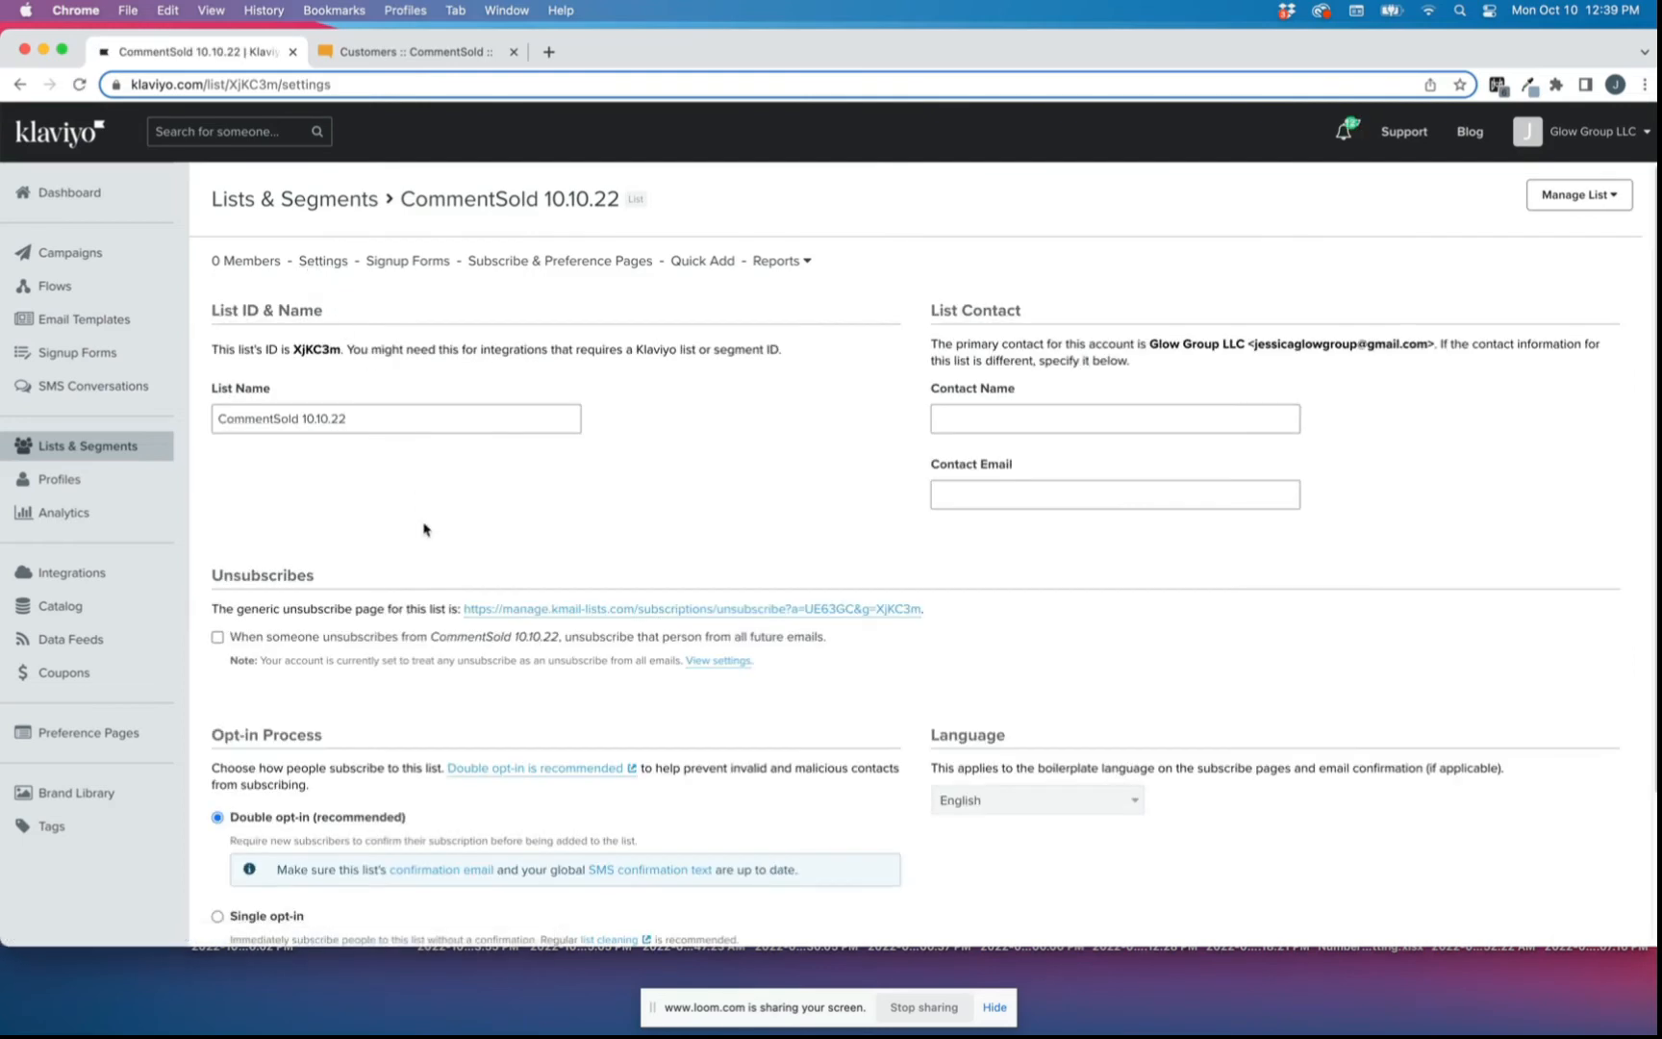
scroll(424, 528, down, 3)
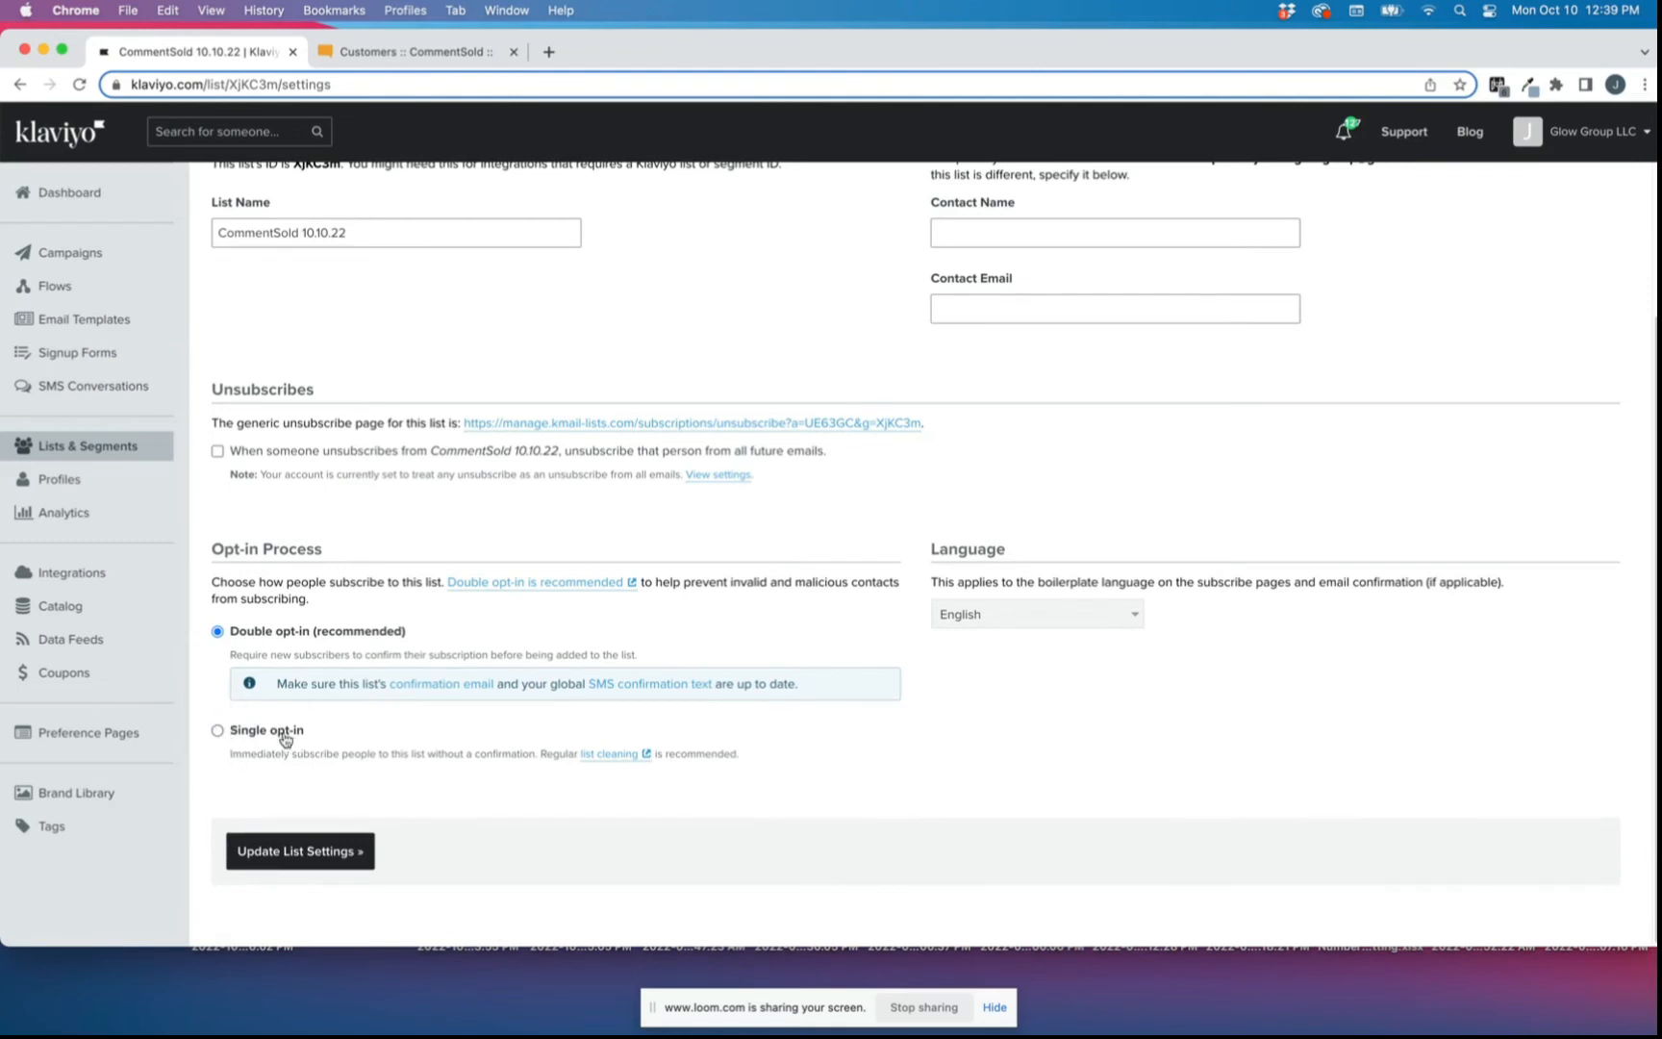
click(218, 730)
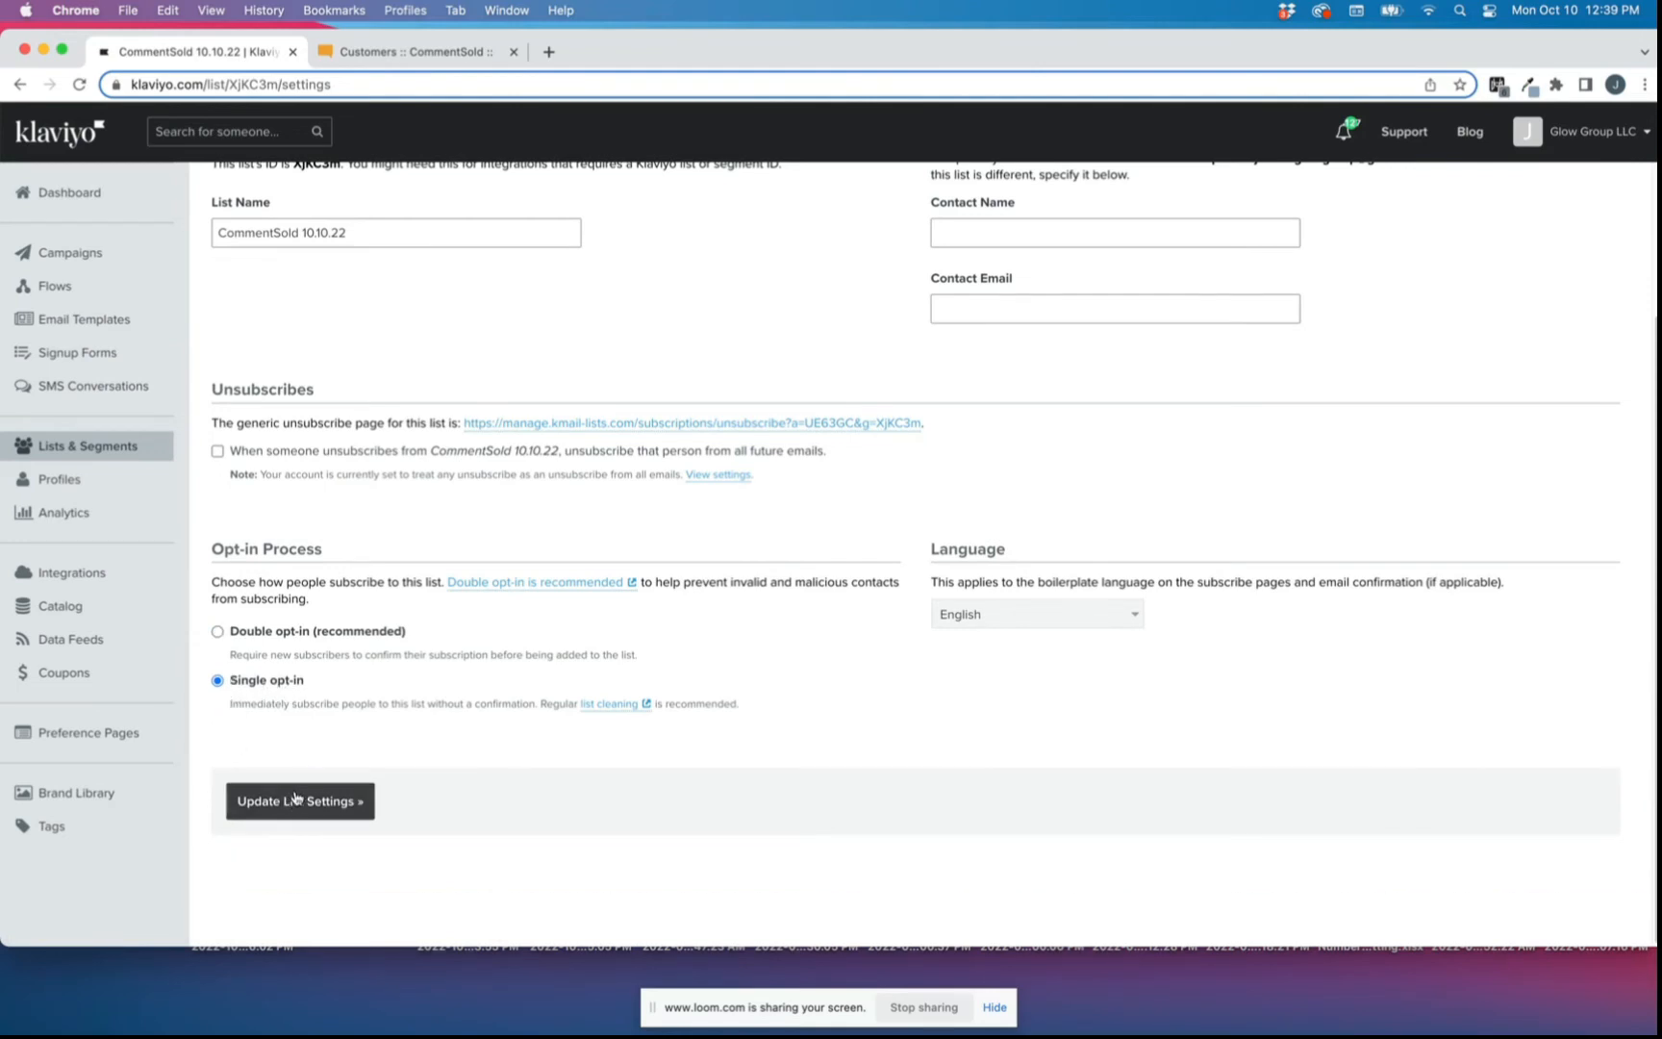
click(295, 798)
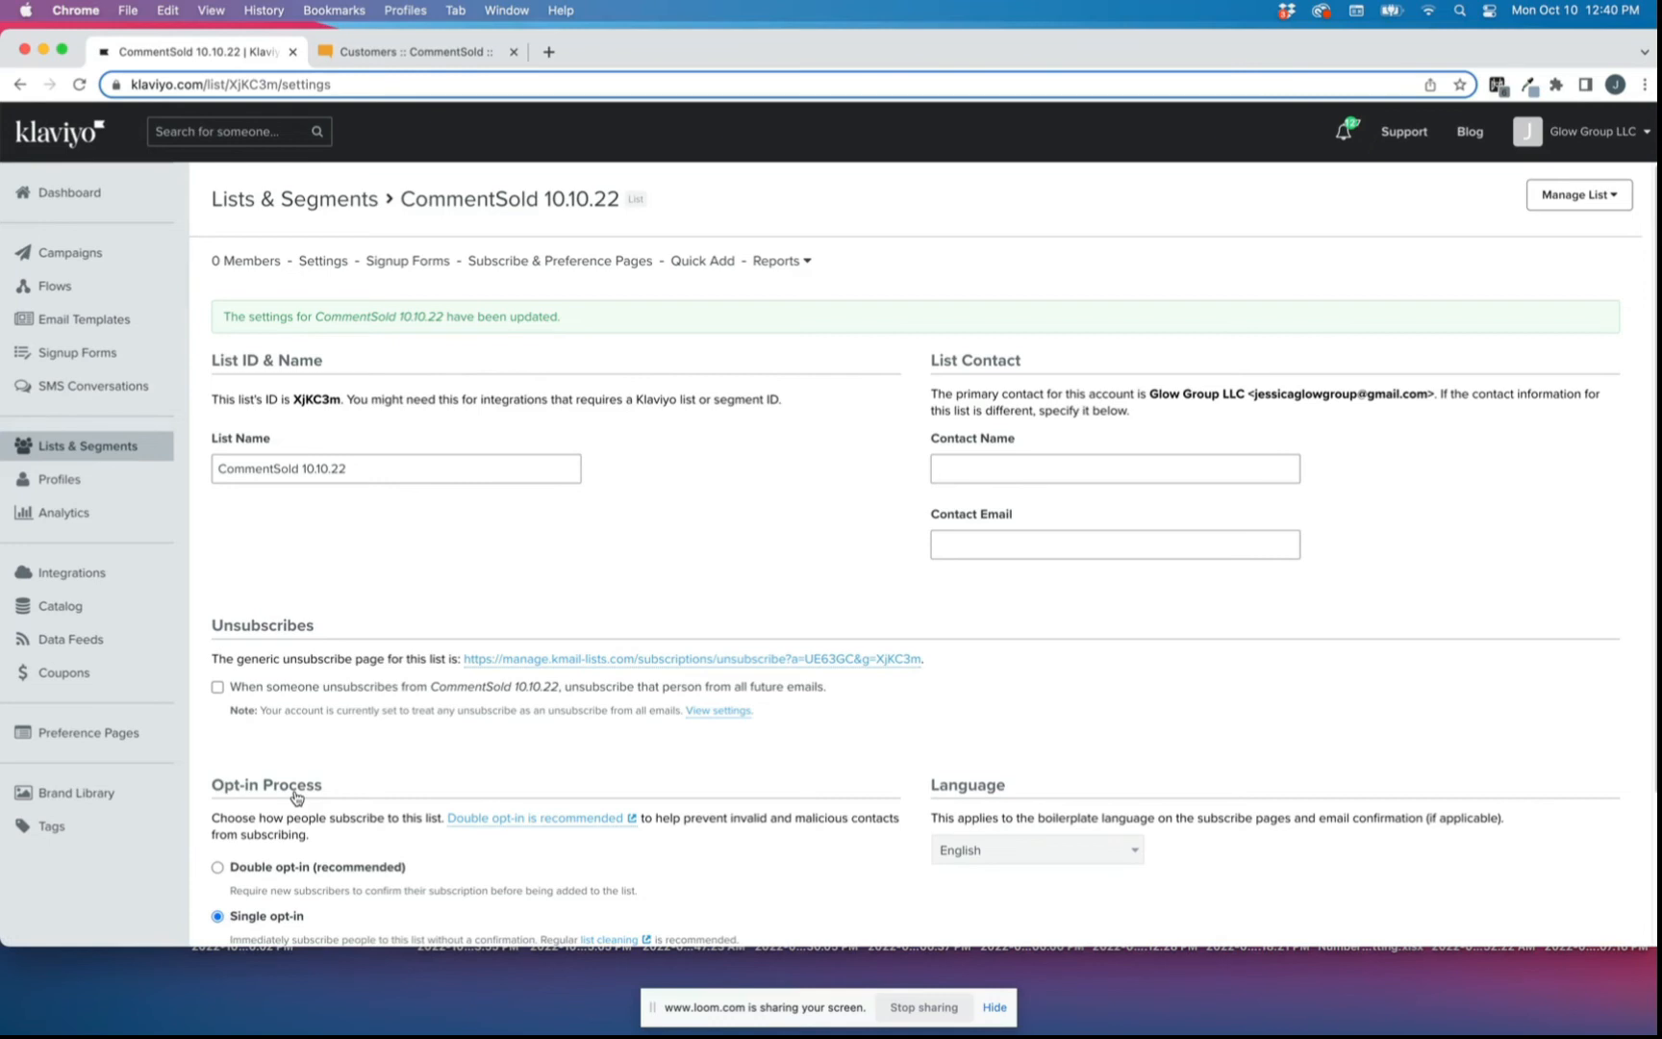
scroll(296, 808, down, 3)
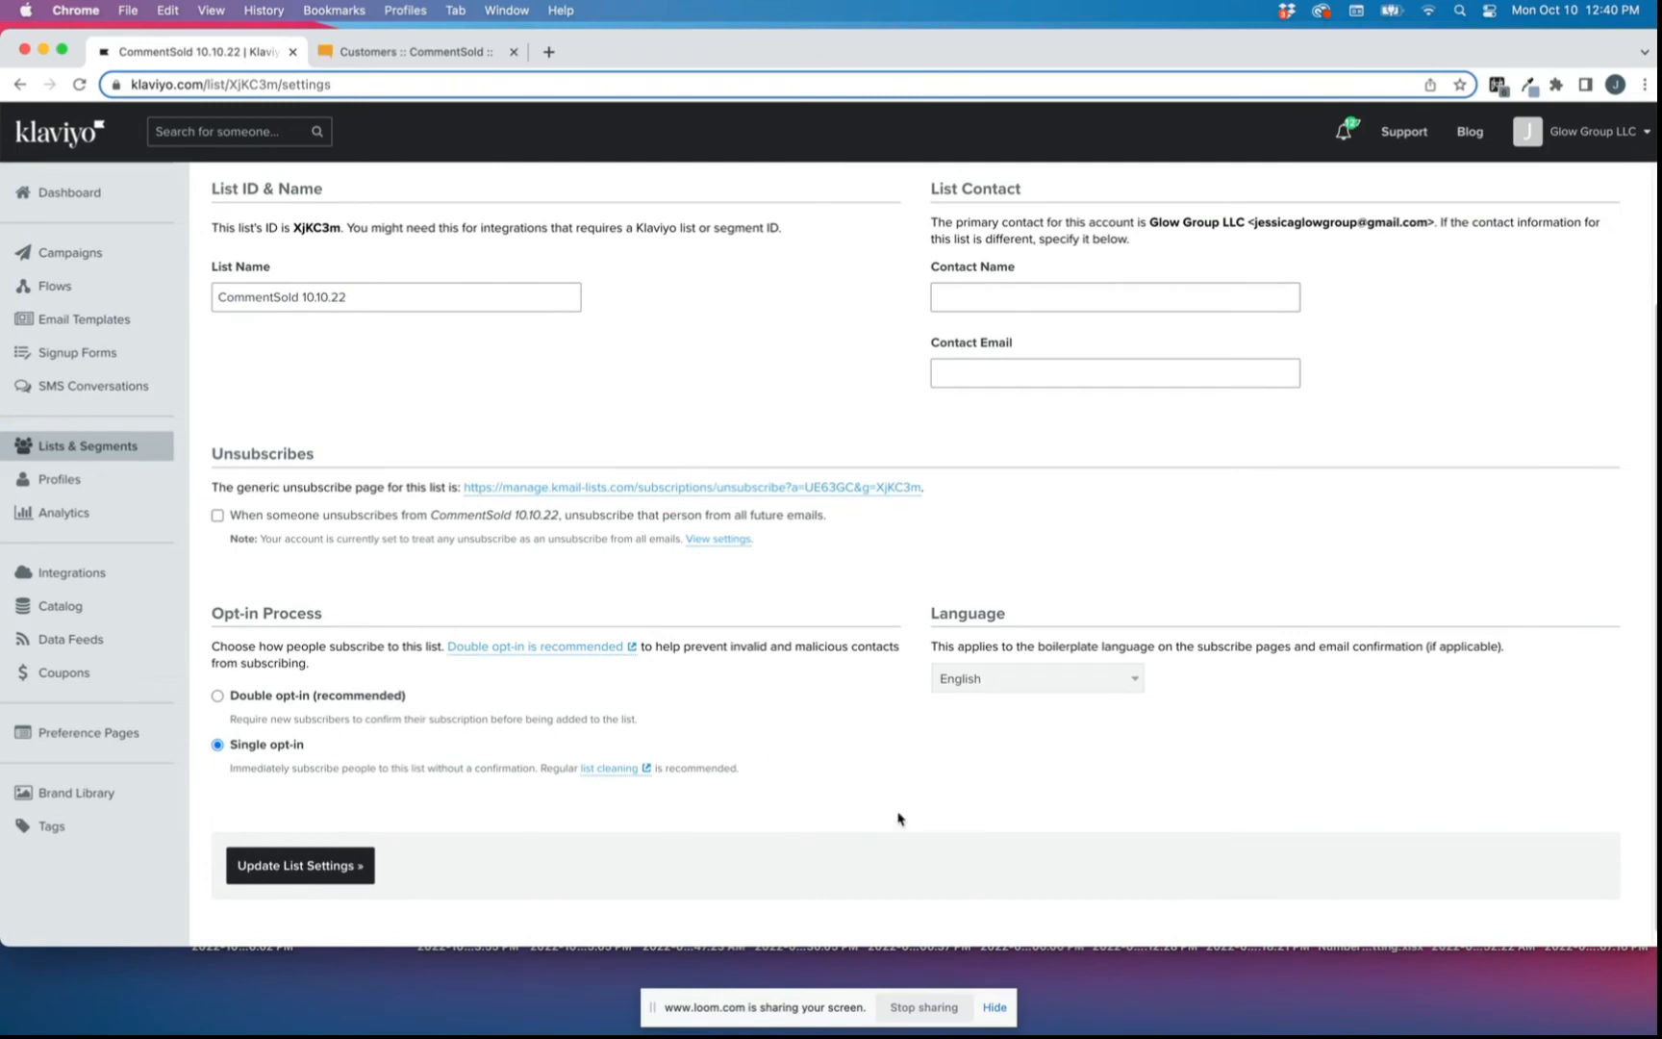
scroll(921, 810, up, 1)
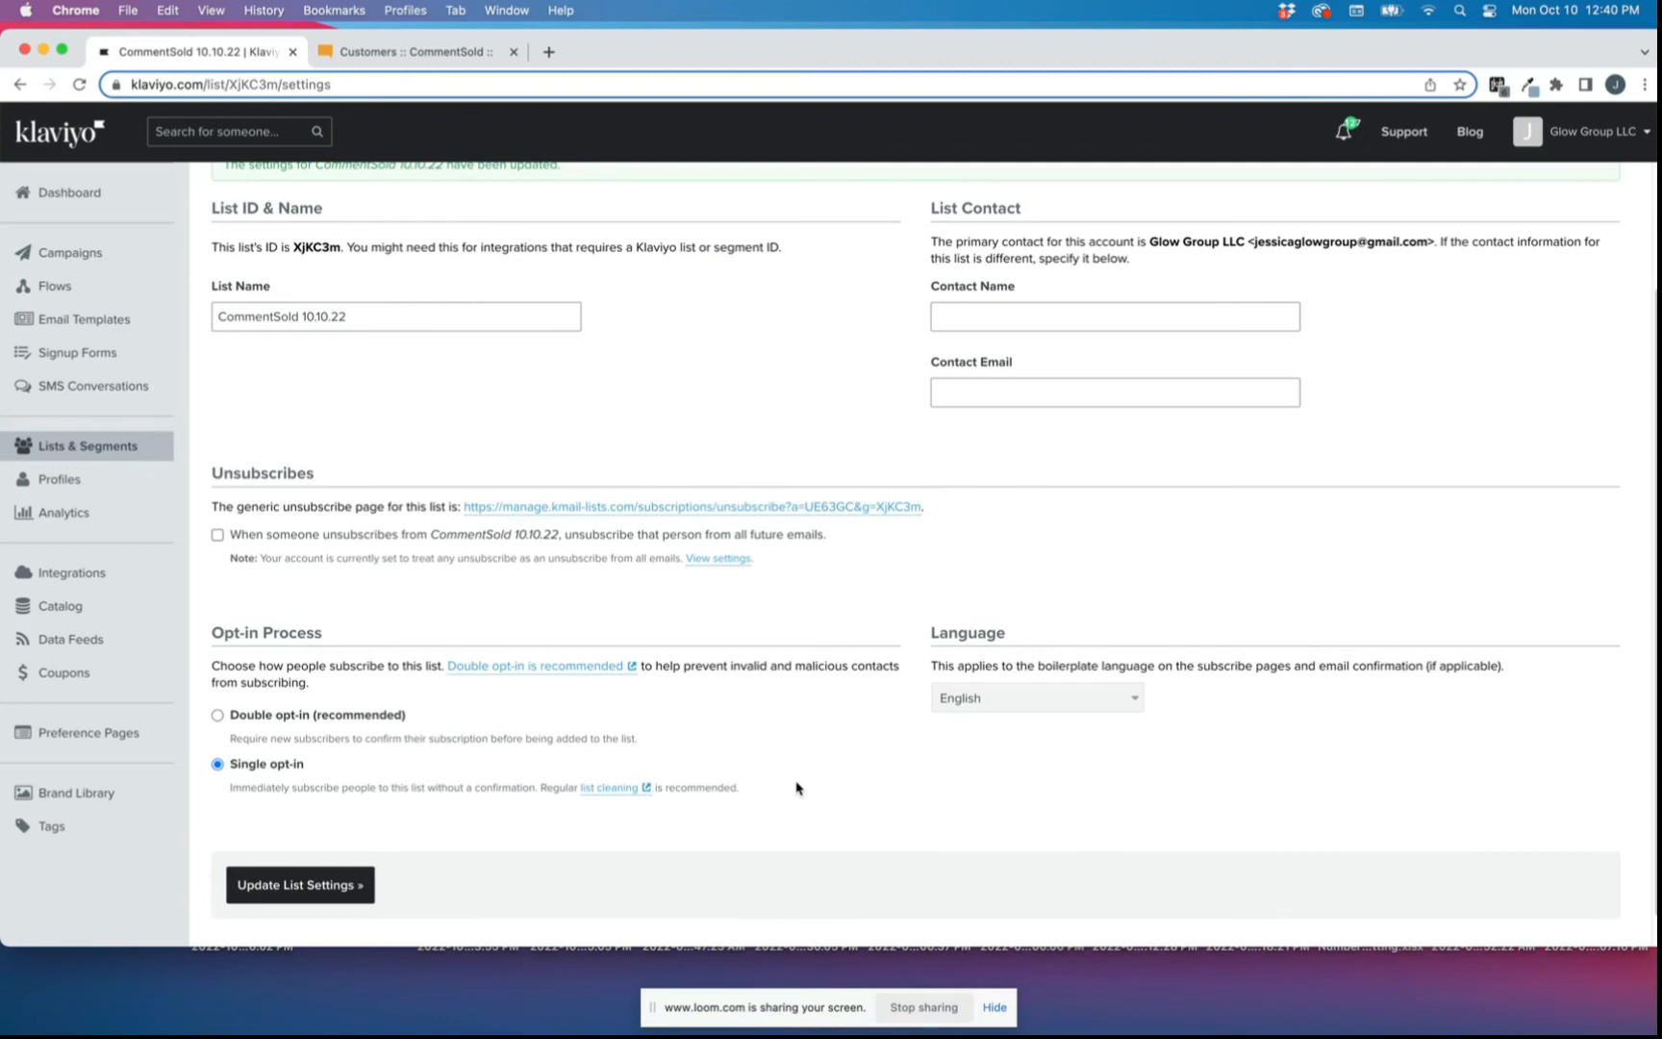
scroll(1094, 673, up, 4)
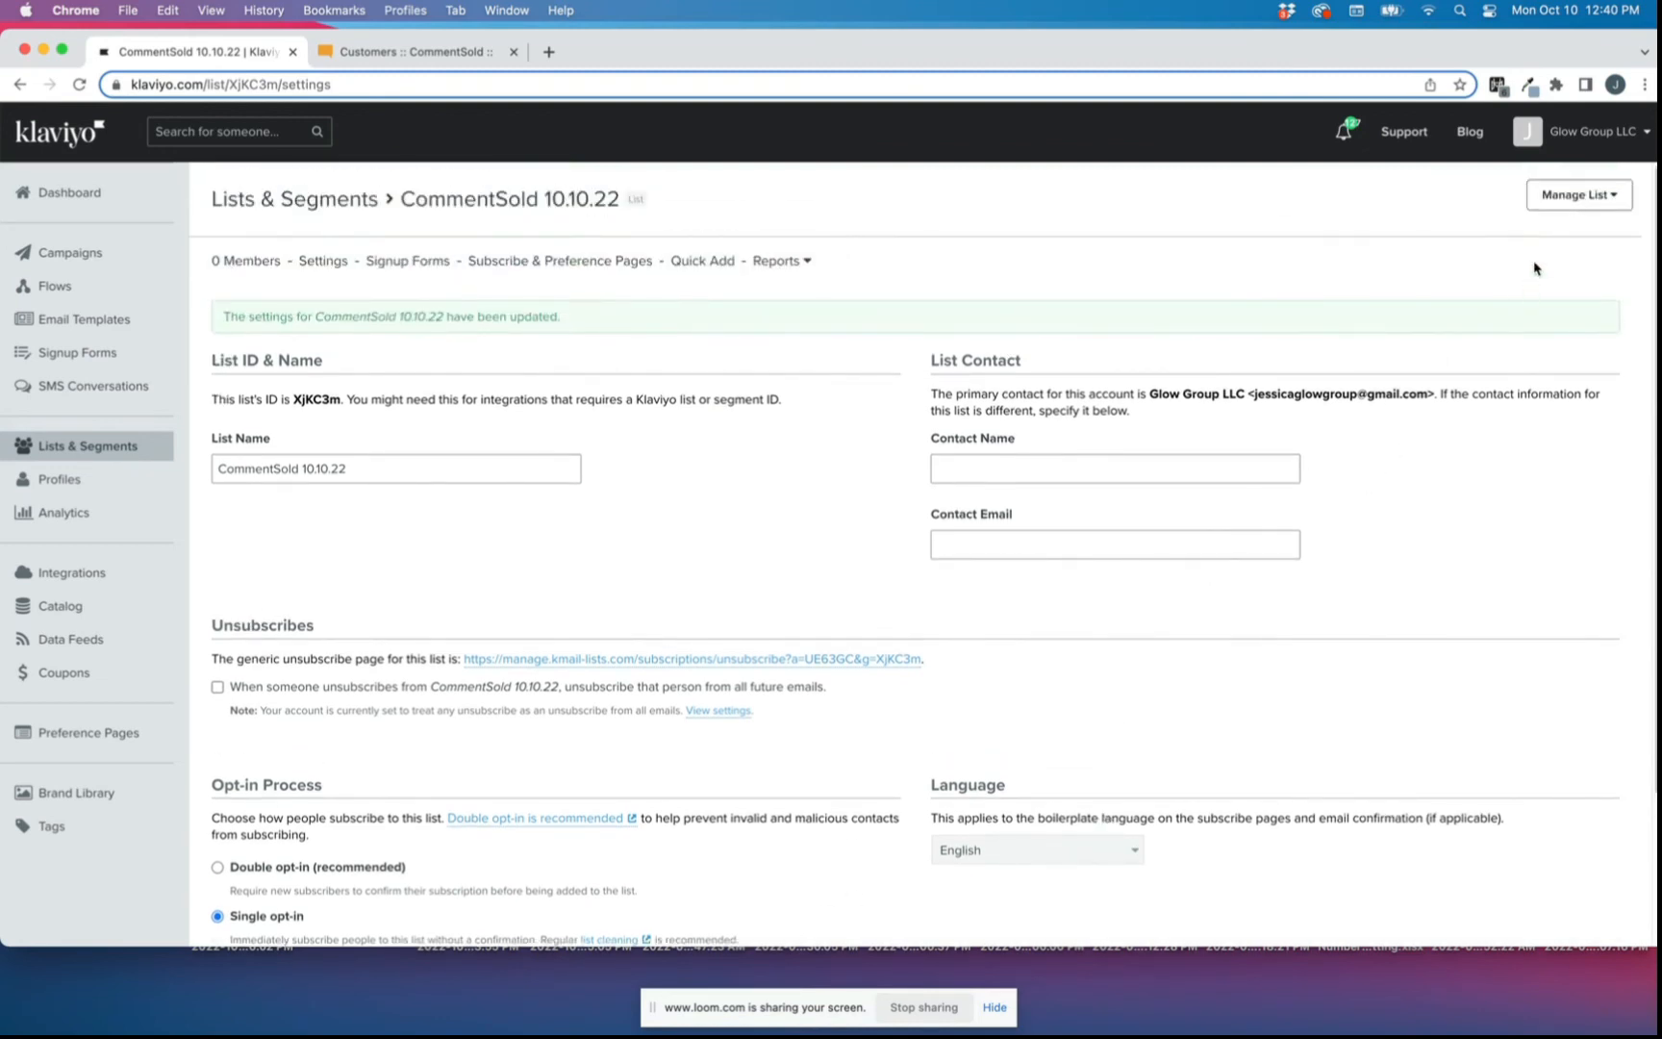
click(1552, 200)
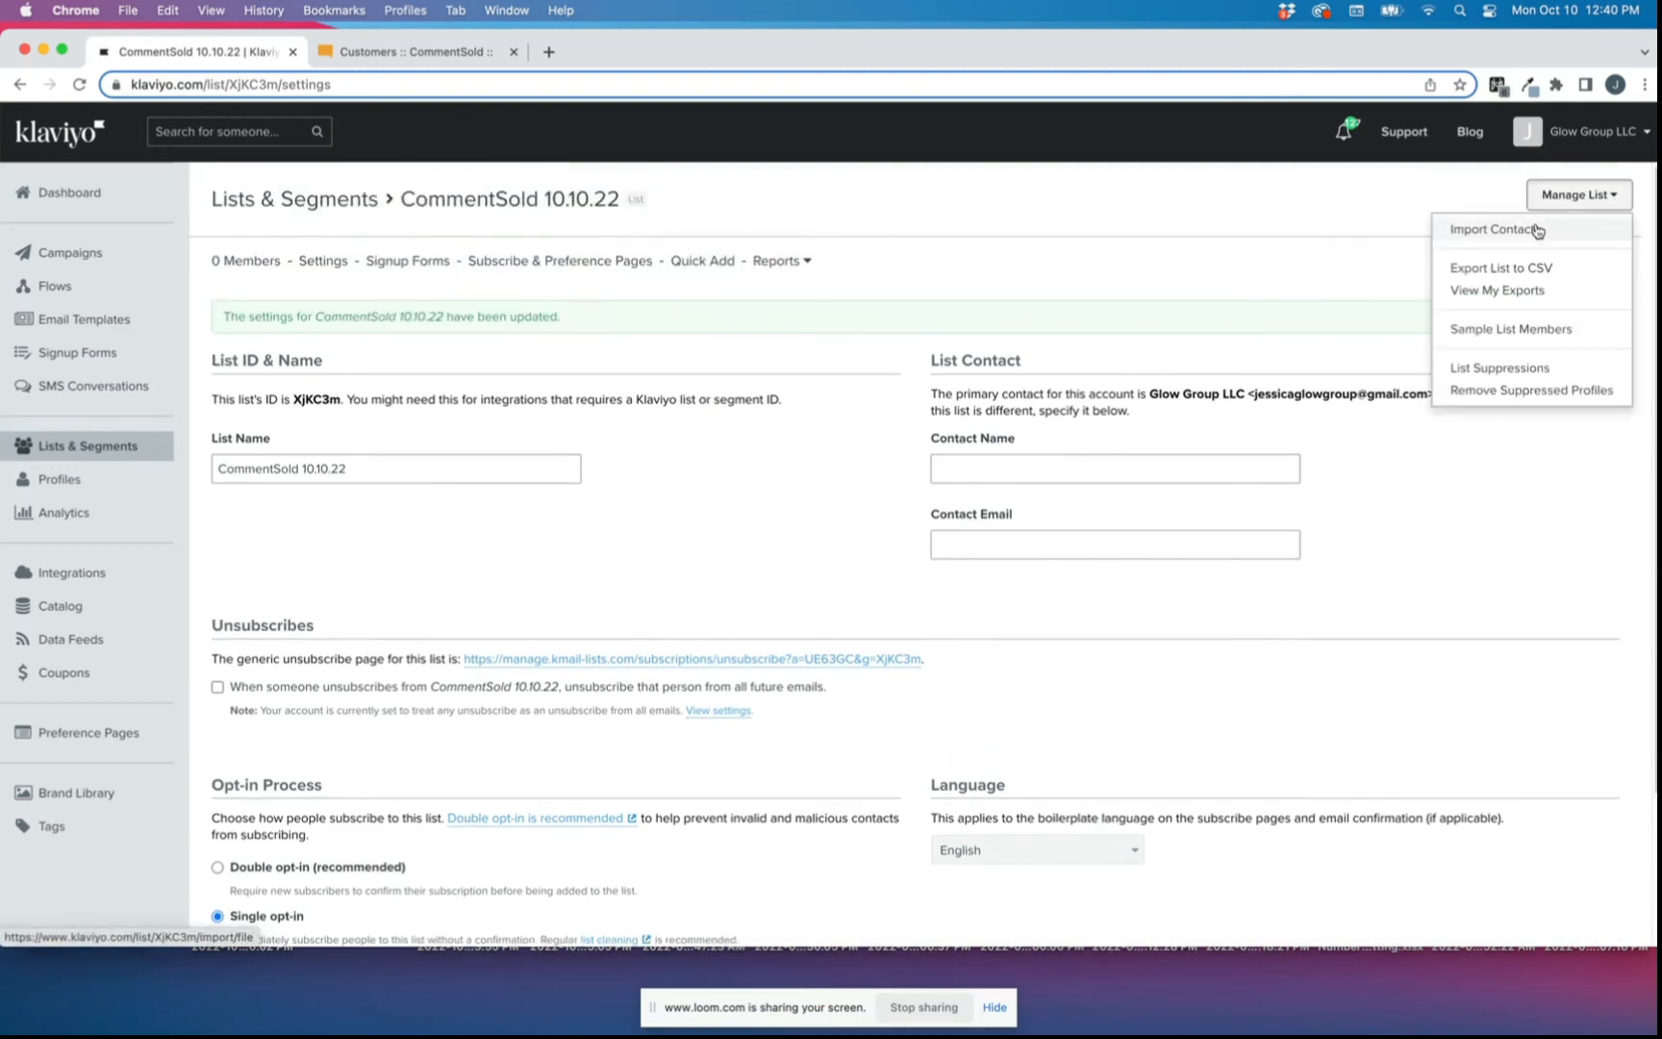
click(1537, 231)
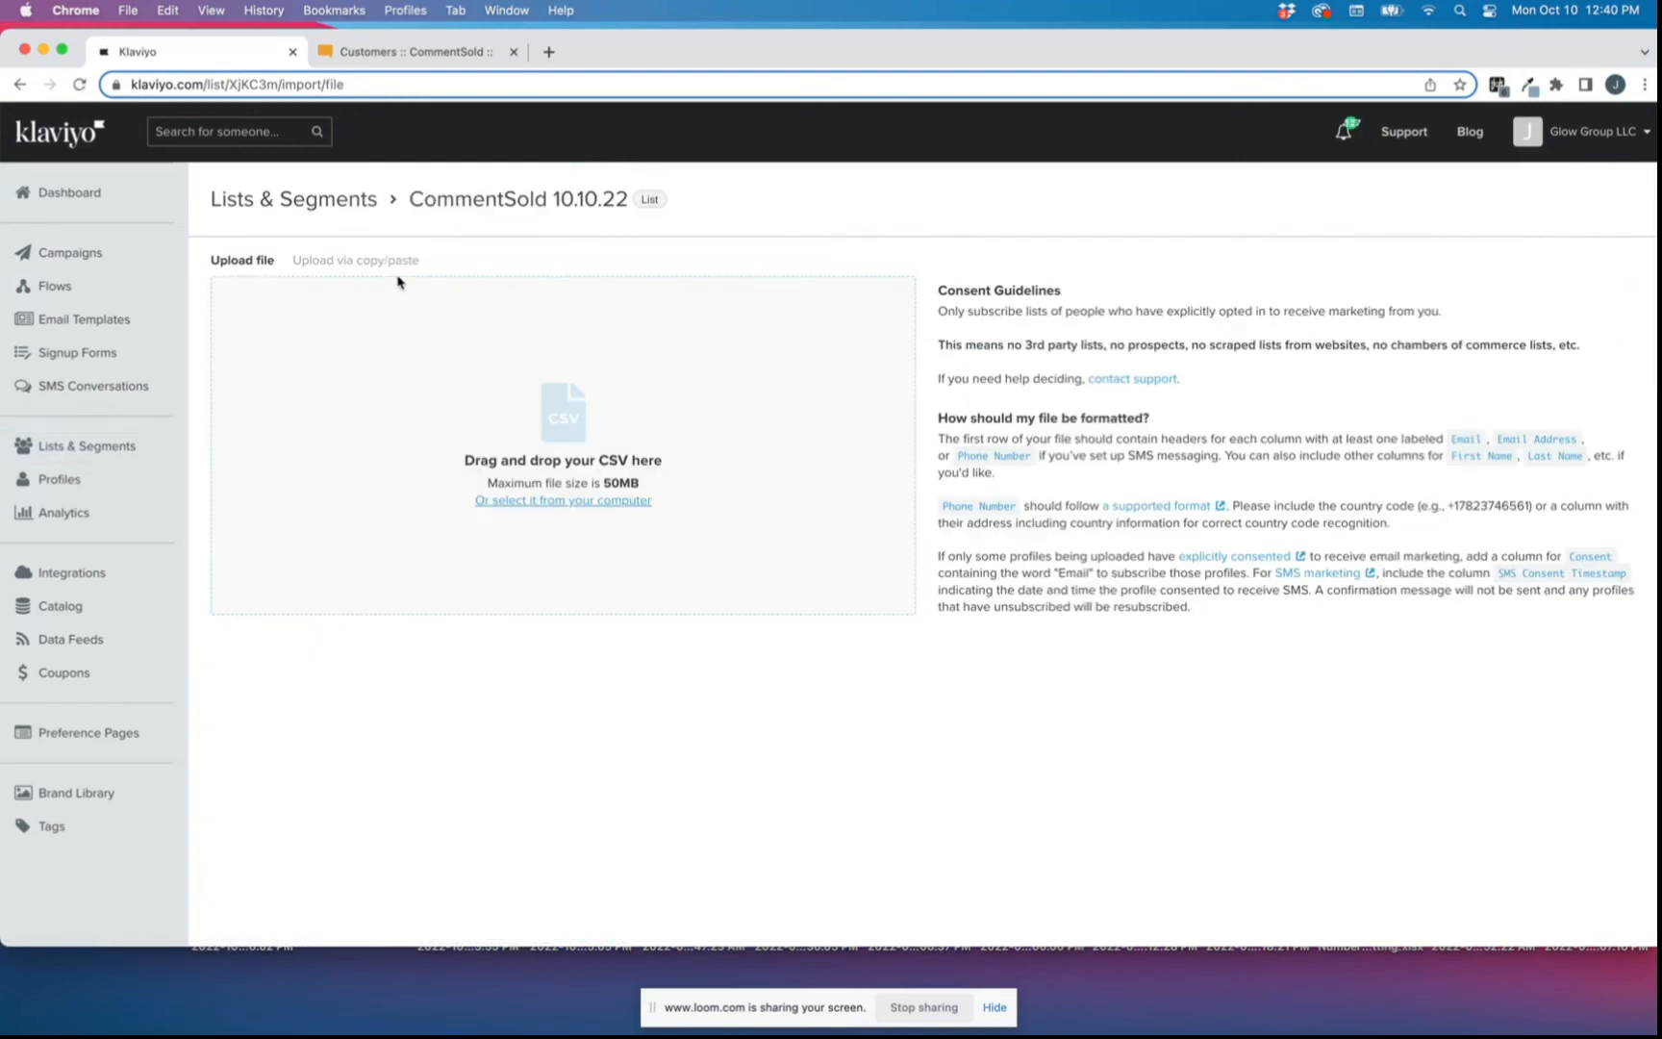
click(510, 501)
click(521, 240)
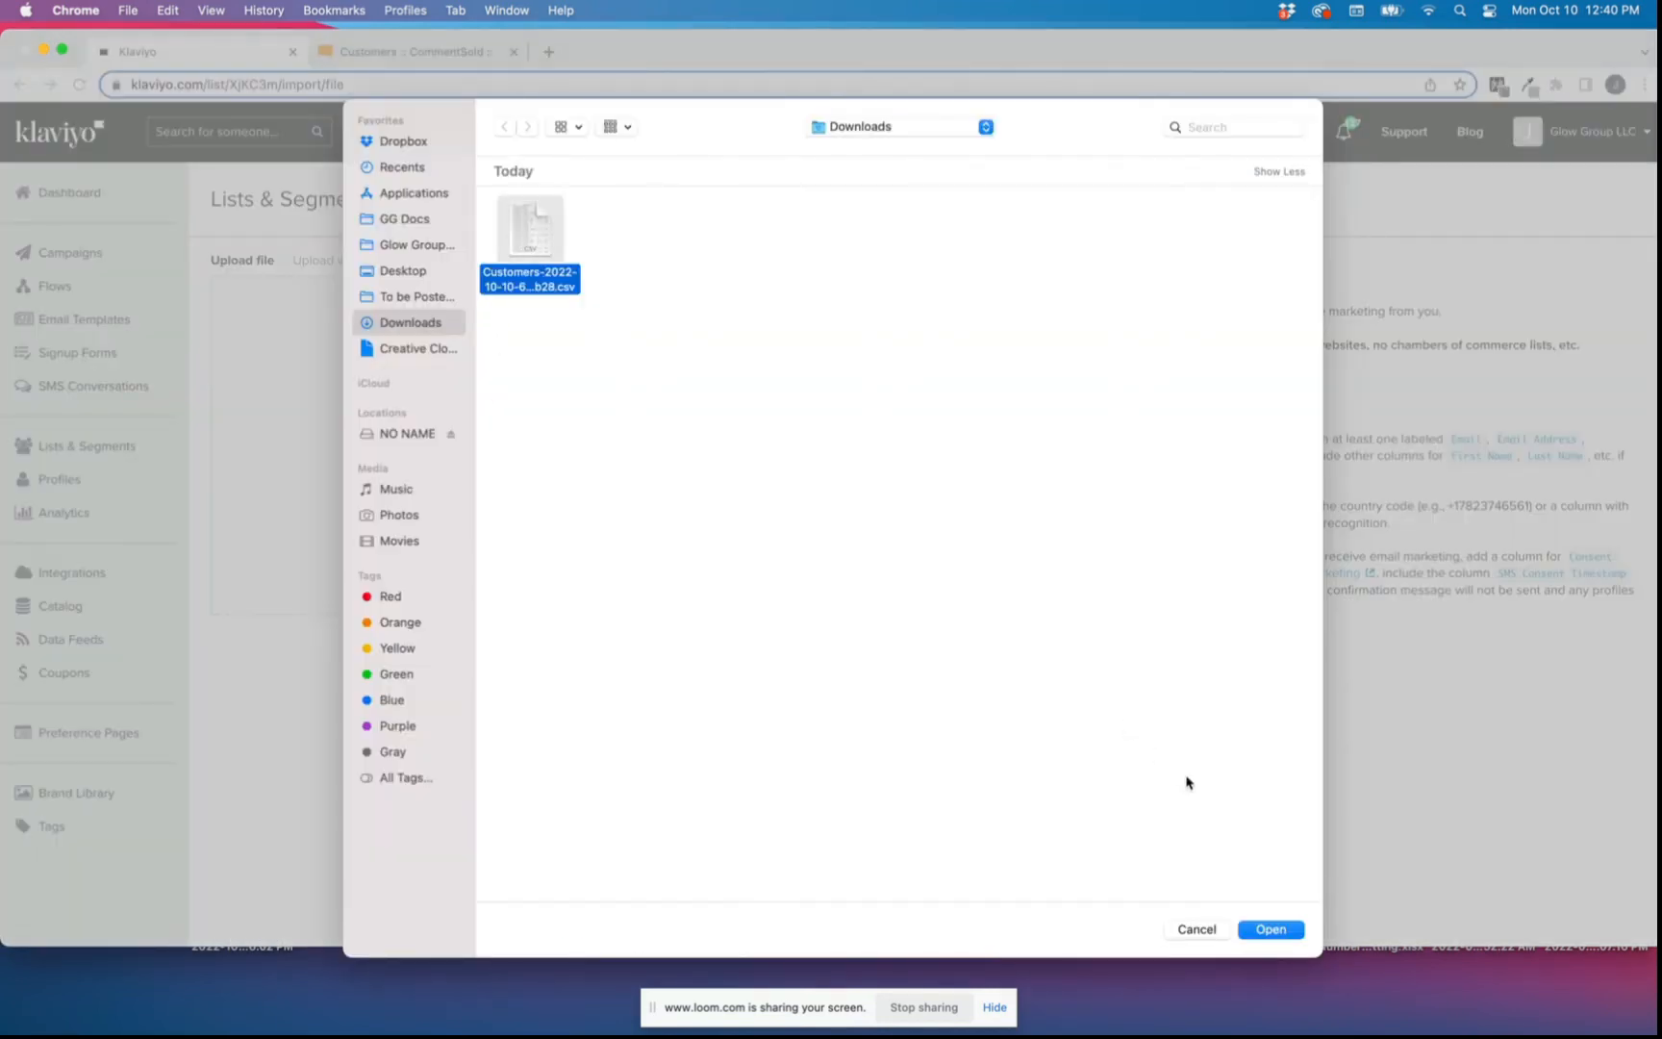
click(1270, 928)
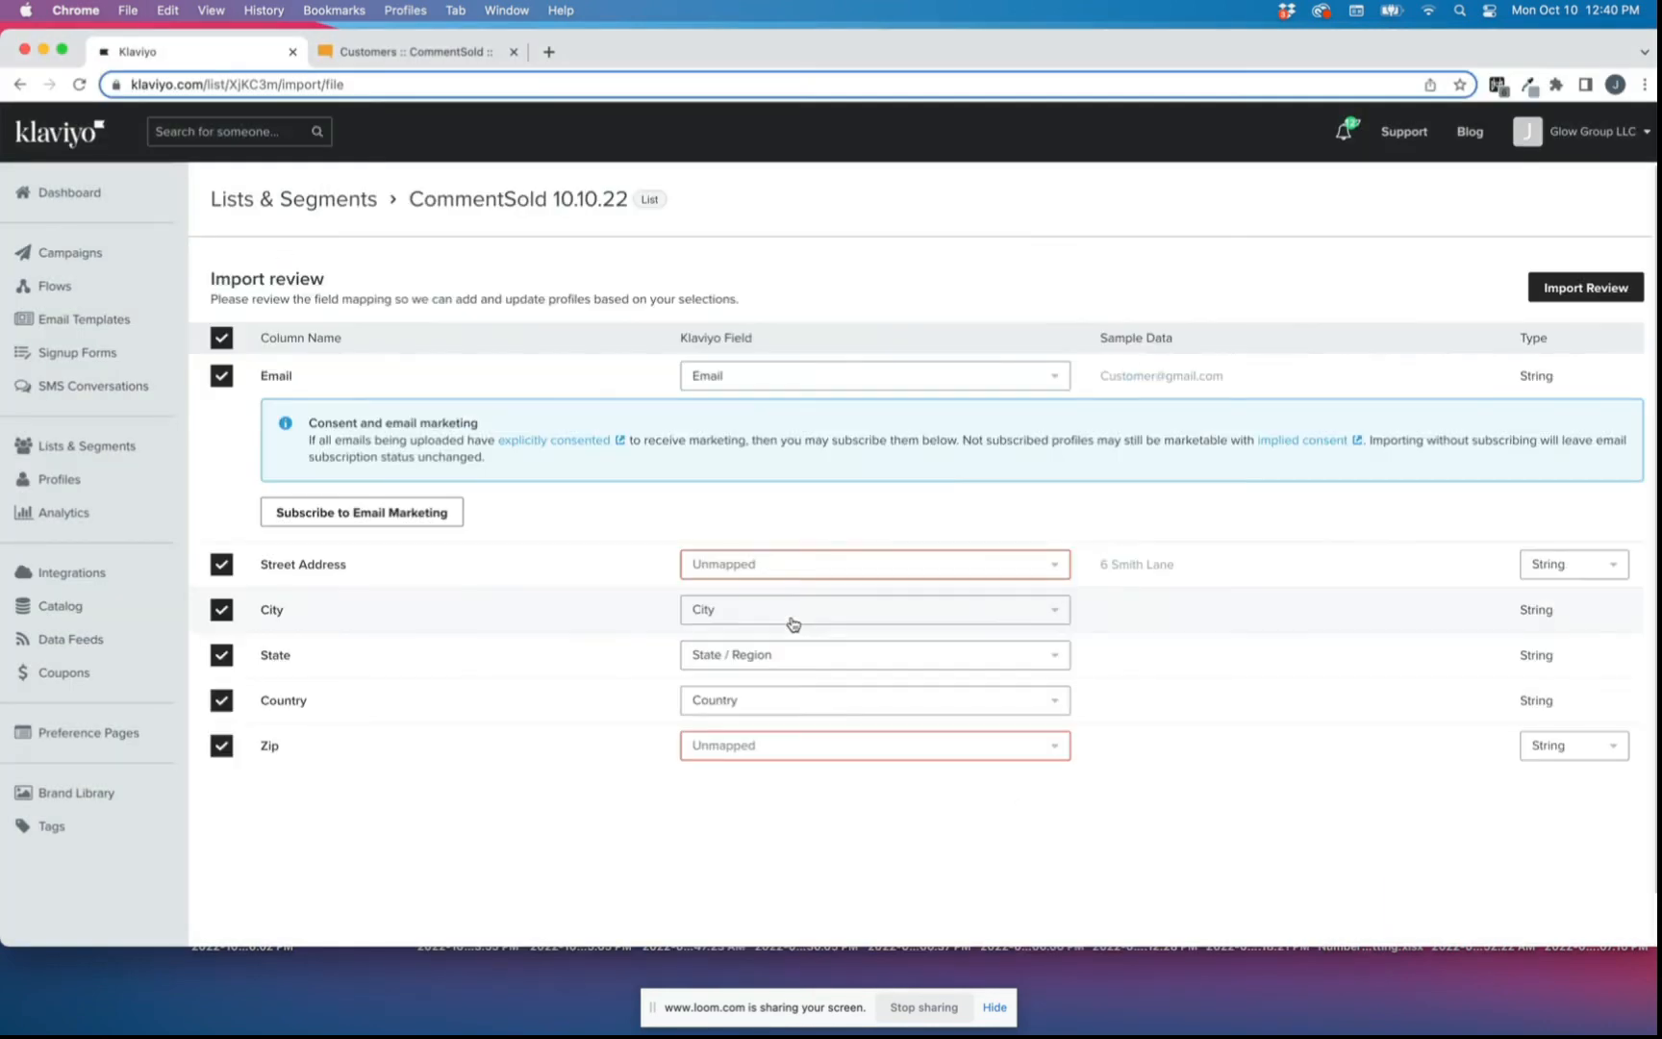
click(809, 573)
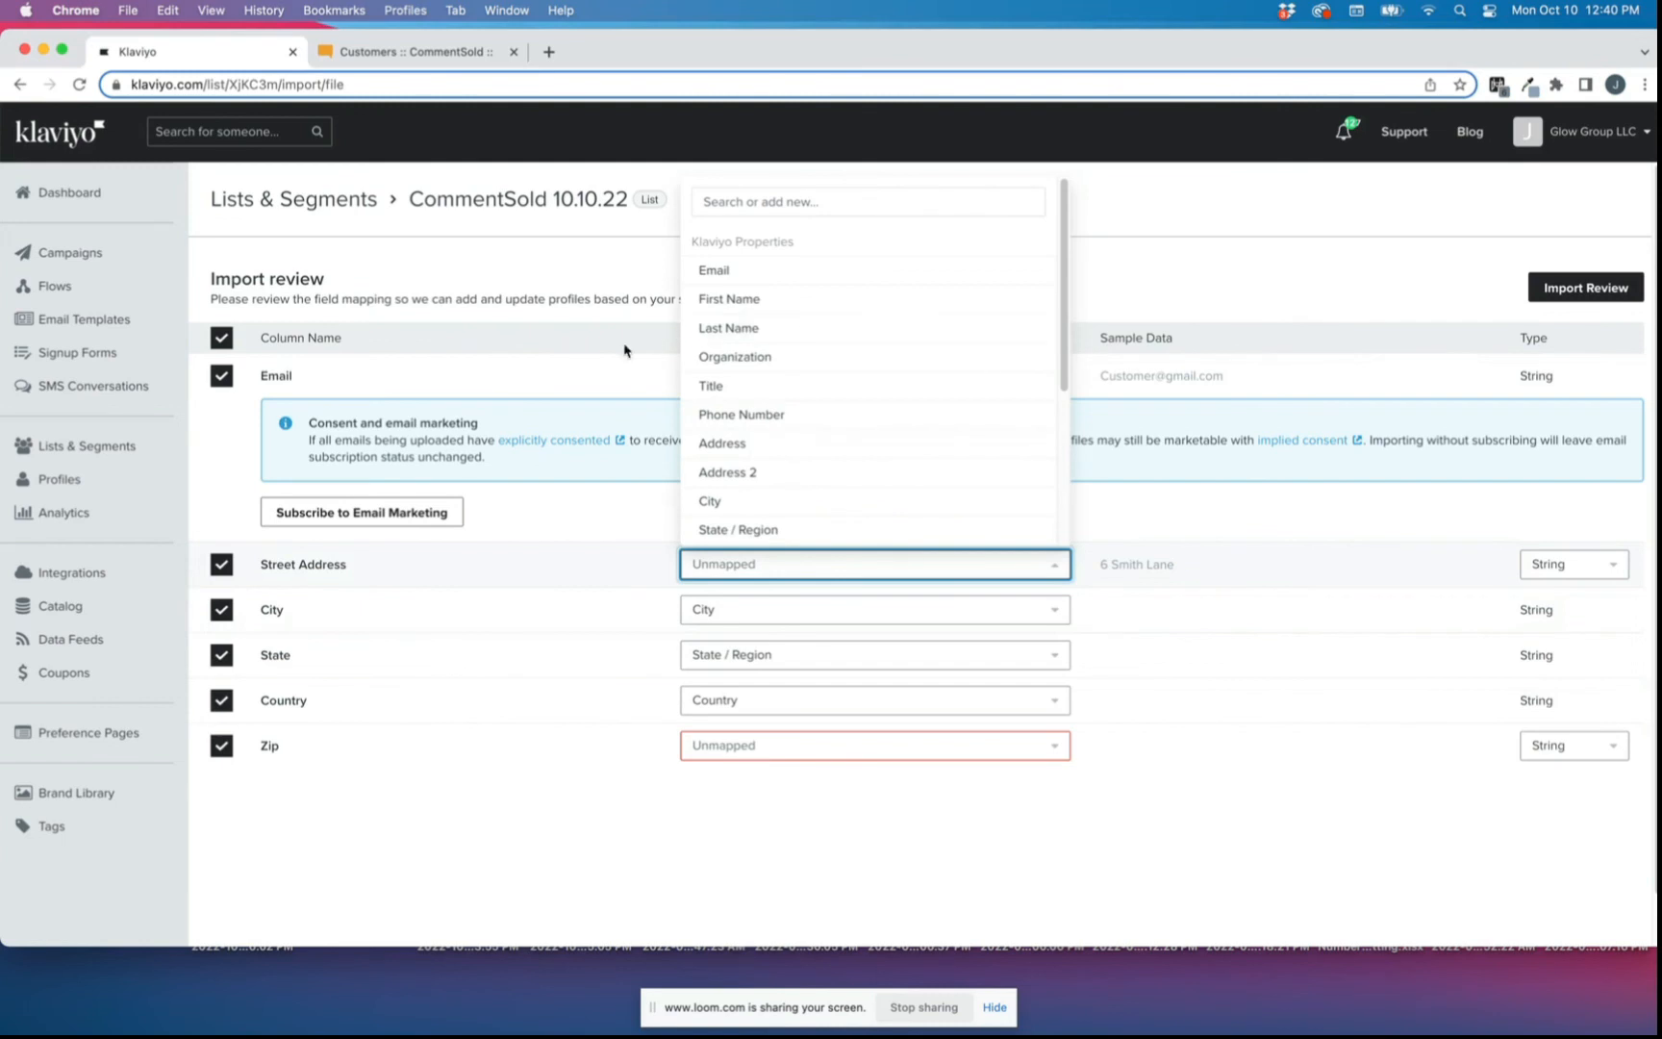
click(525, 249)
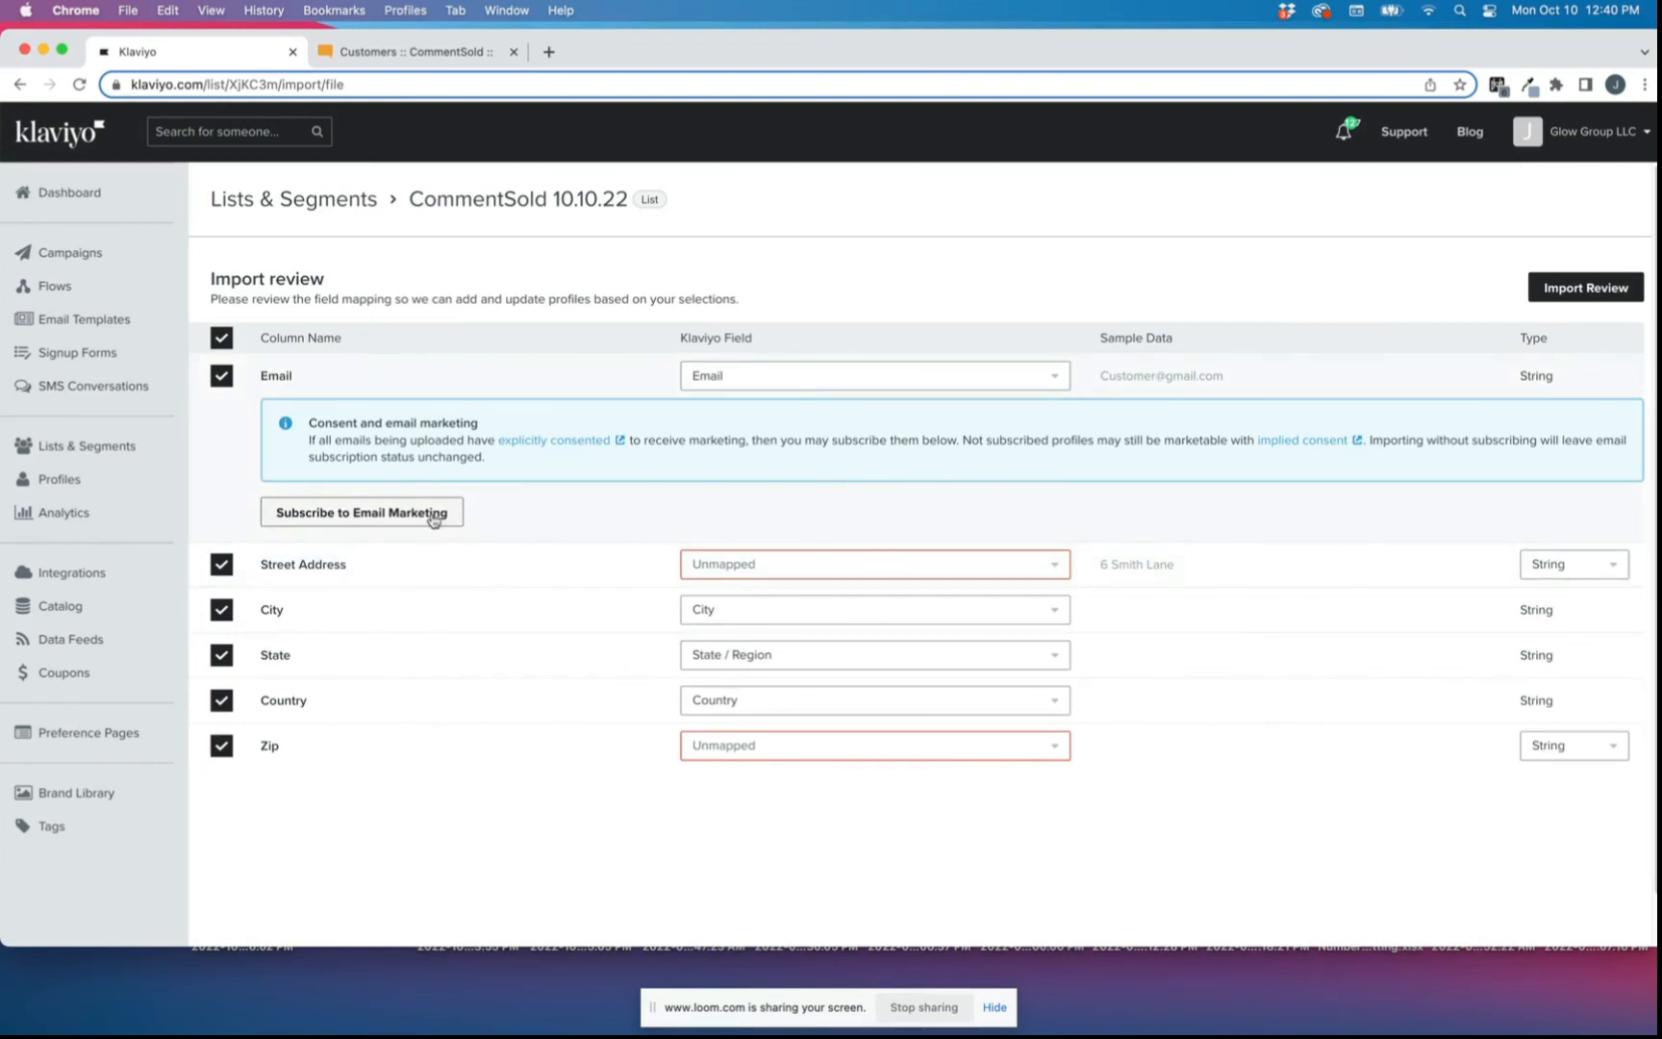
click(432, 521)
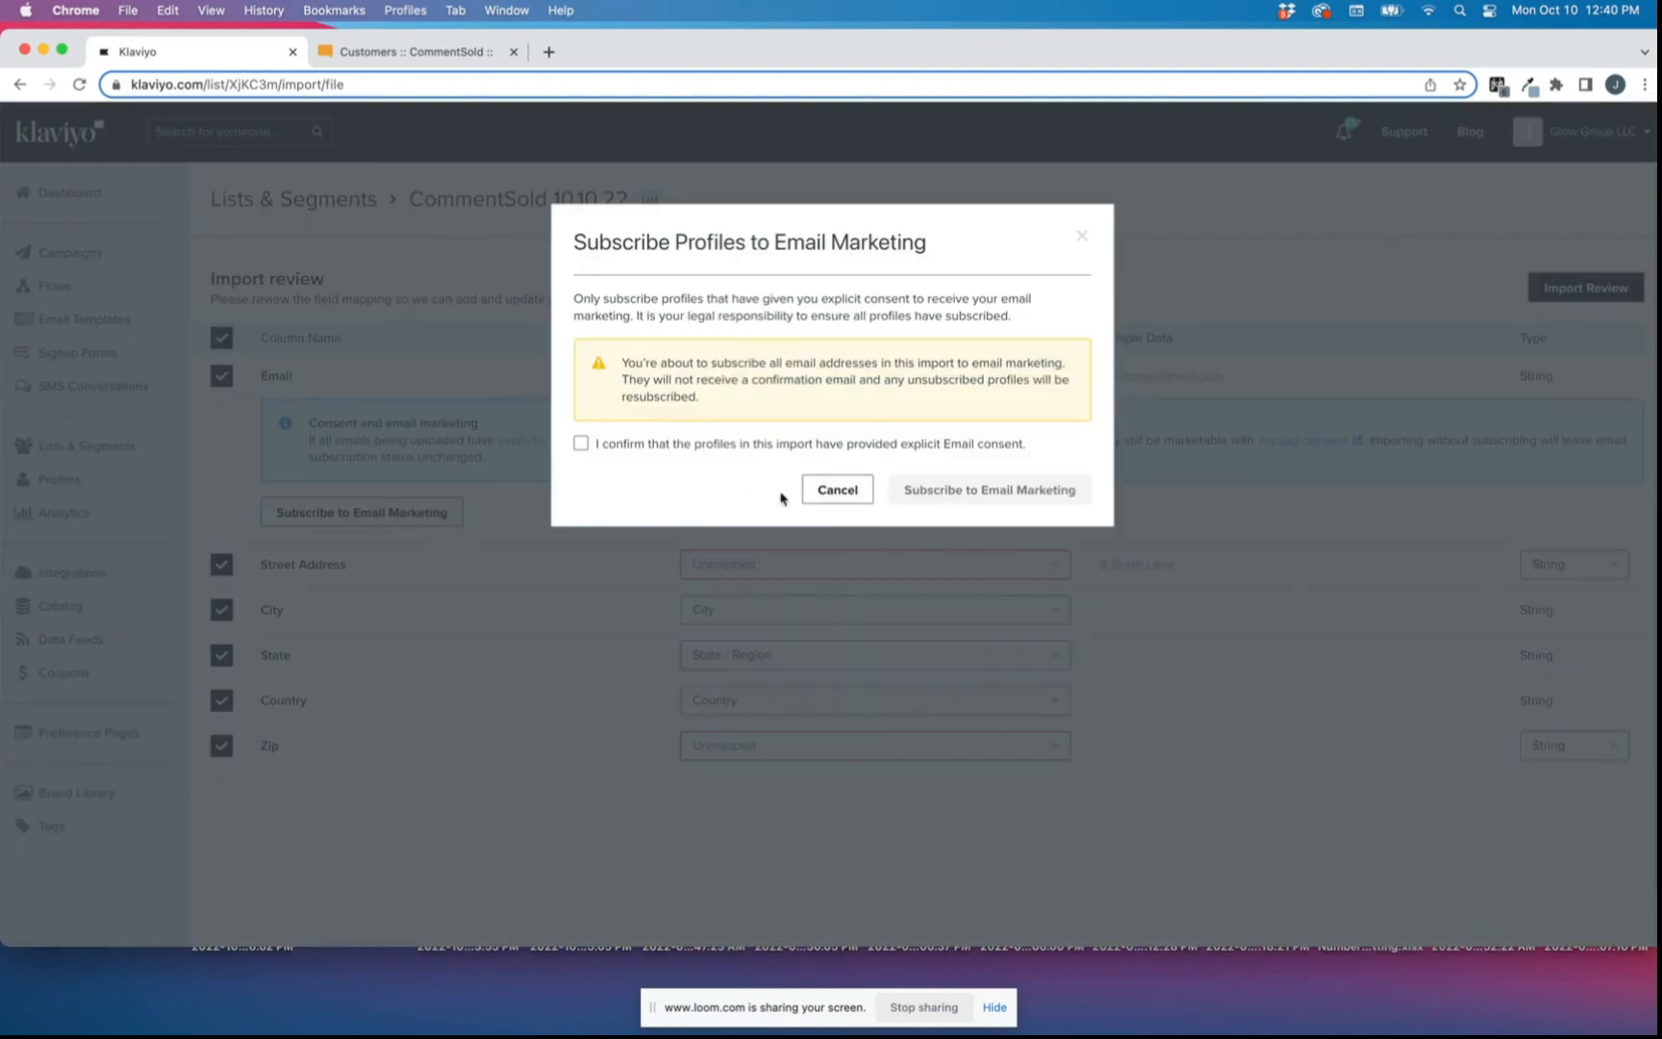
click(1080, 237)
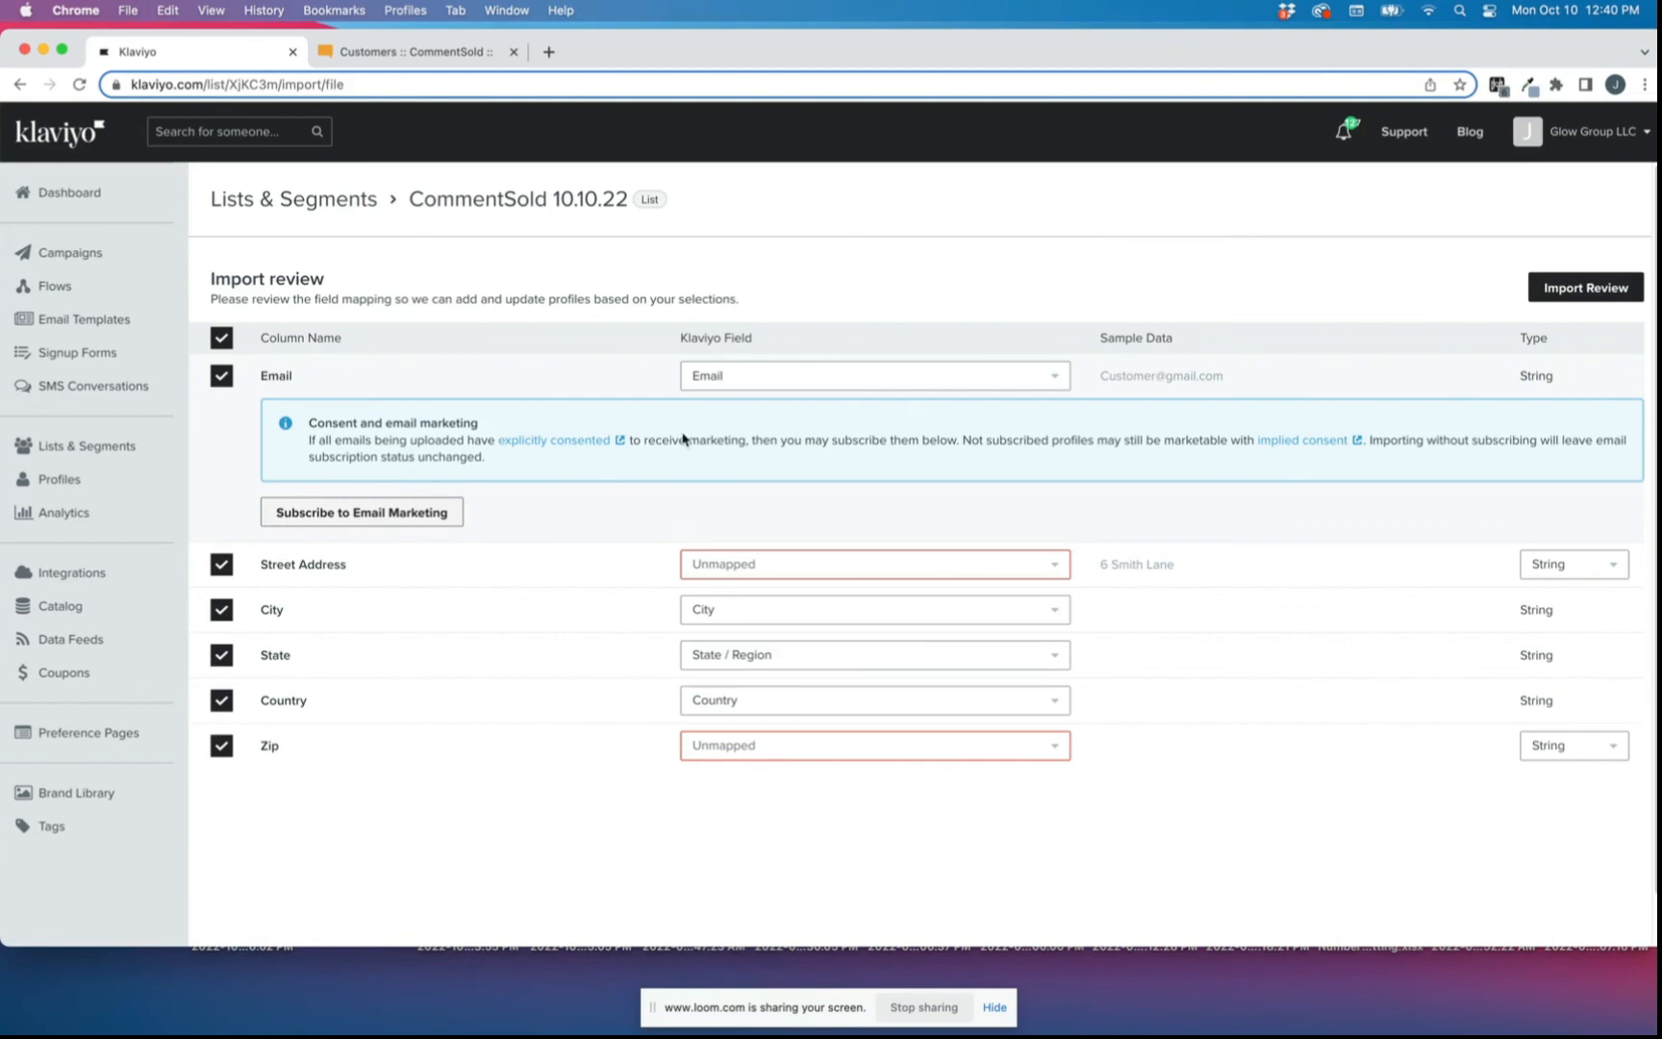
Subscribe all imported profiles to email marketing, confirming that they have provided explicit Email consent.
click(437, 515)
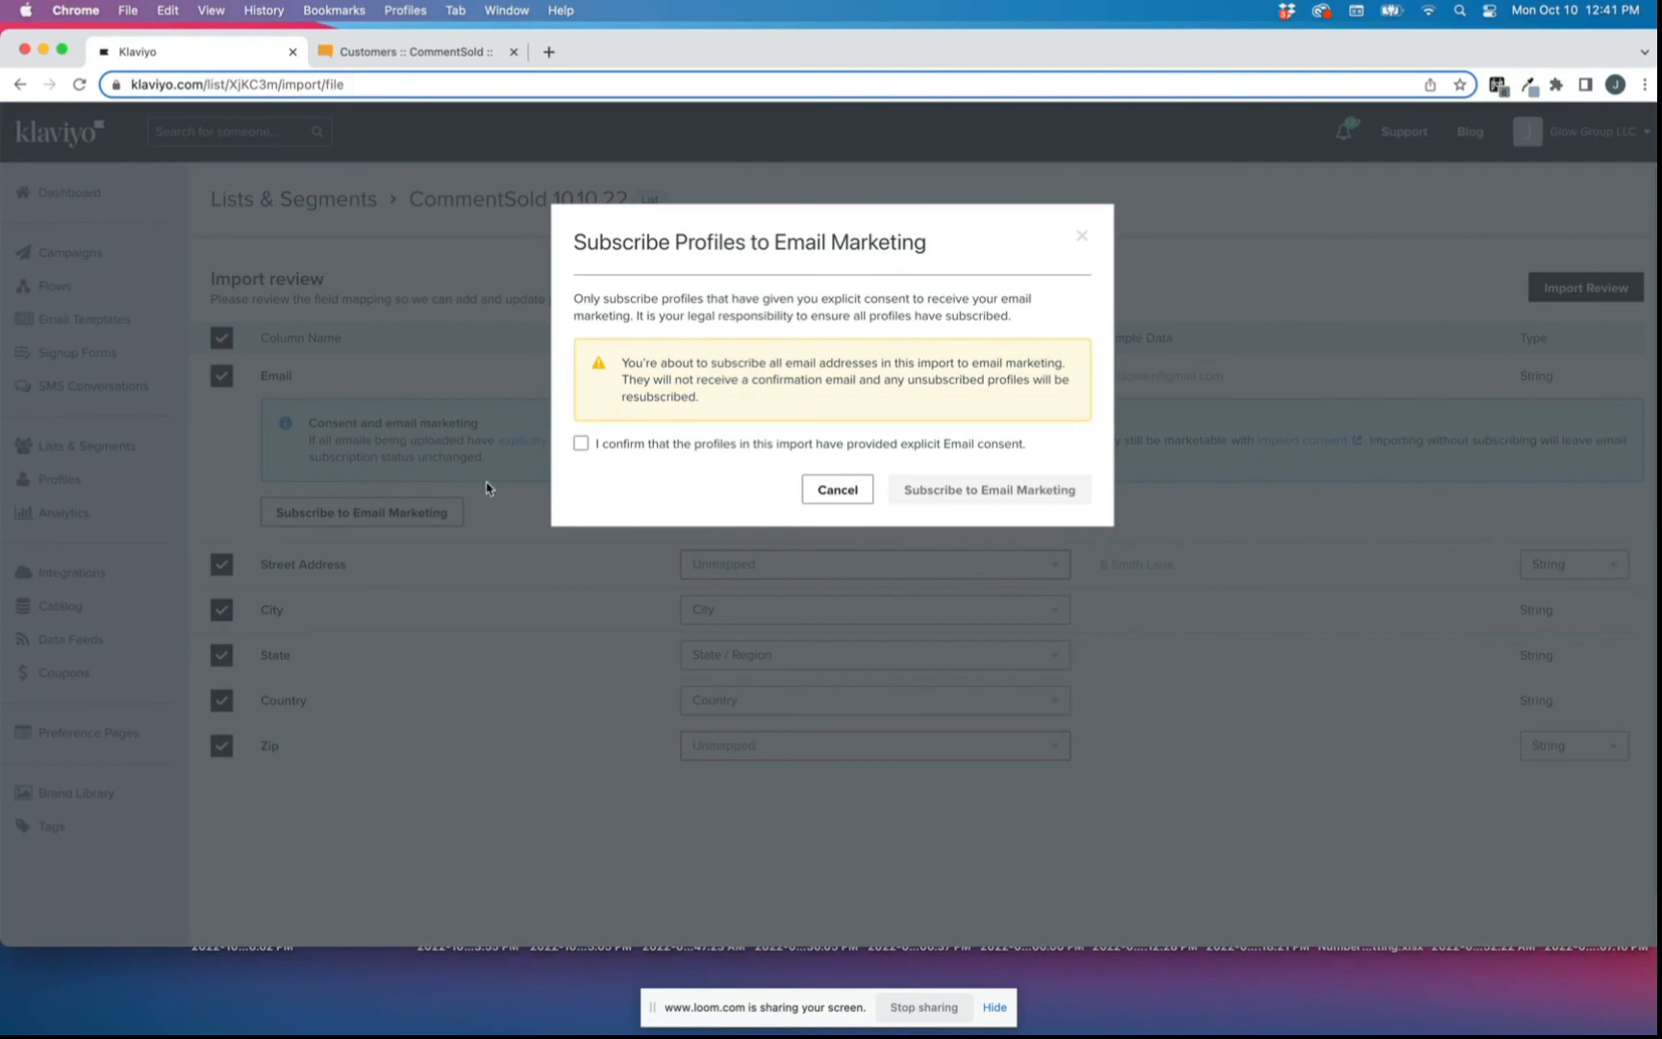
click(589, 445)
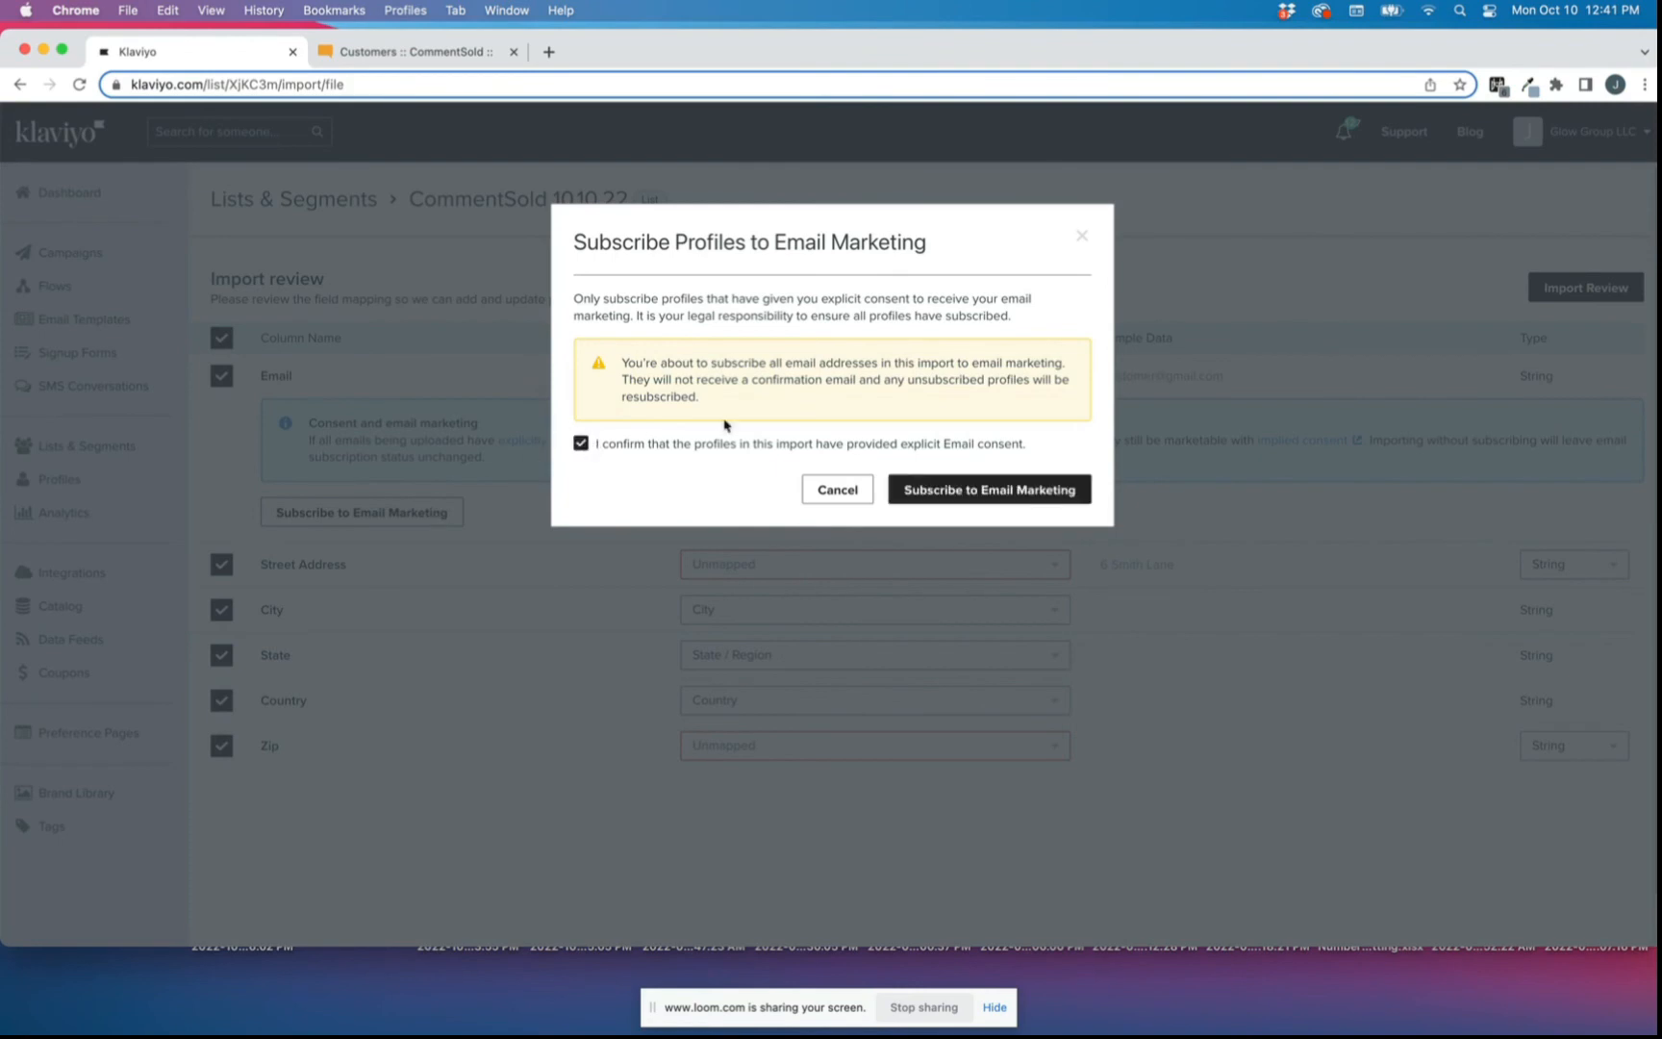
click(984, 489)
Map the Street Address column to Address and the Zip column to Zip Code, and submit the mapping for import review.
click(784, 424)
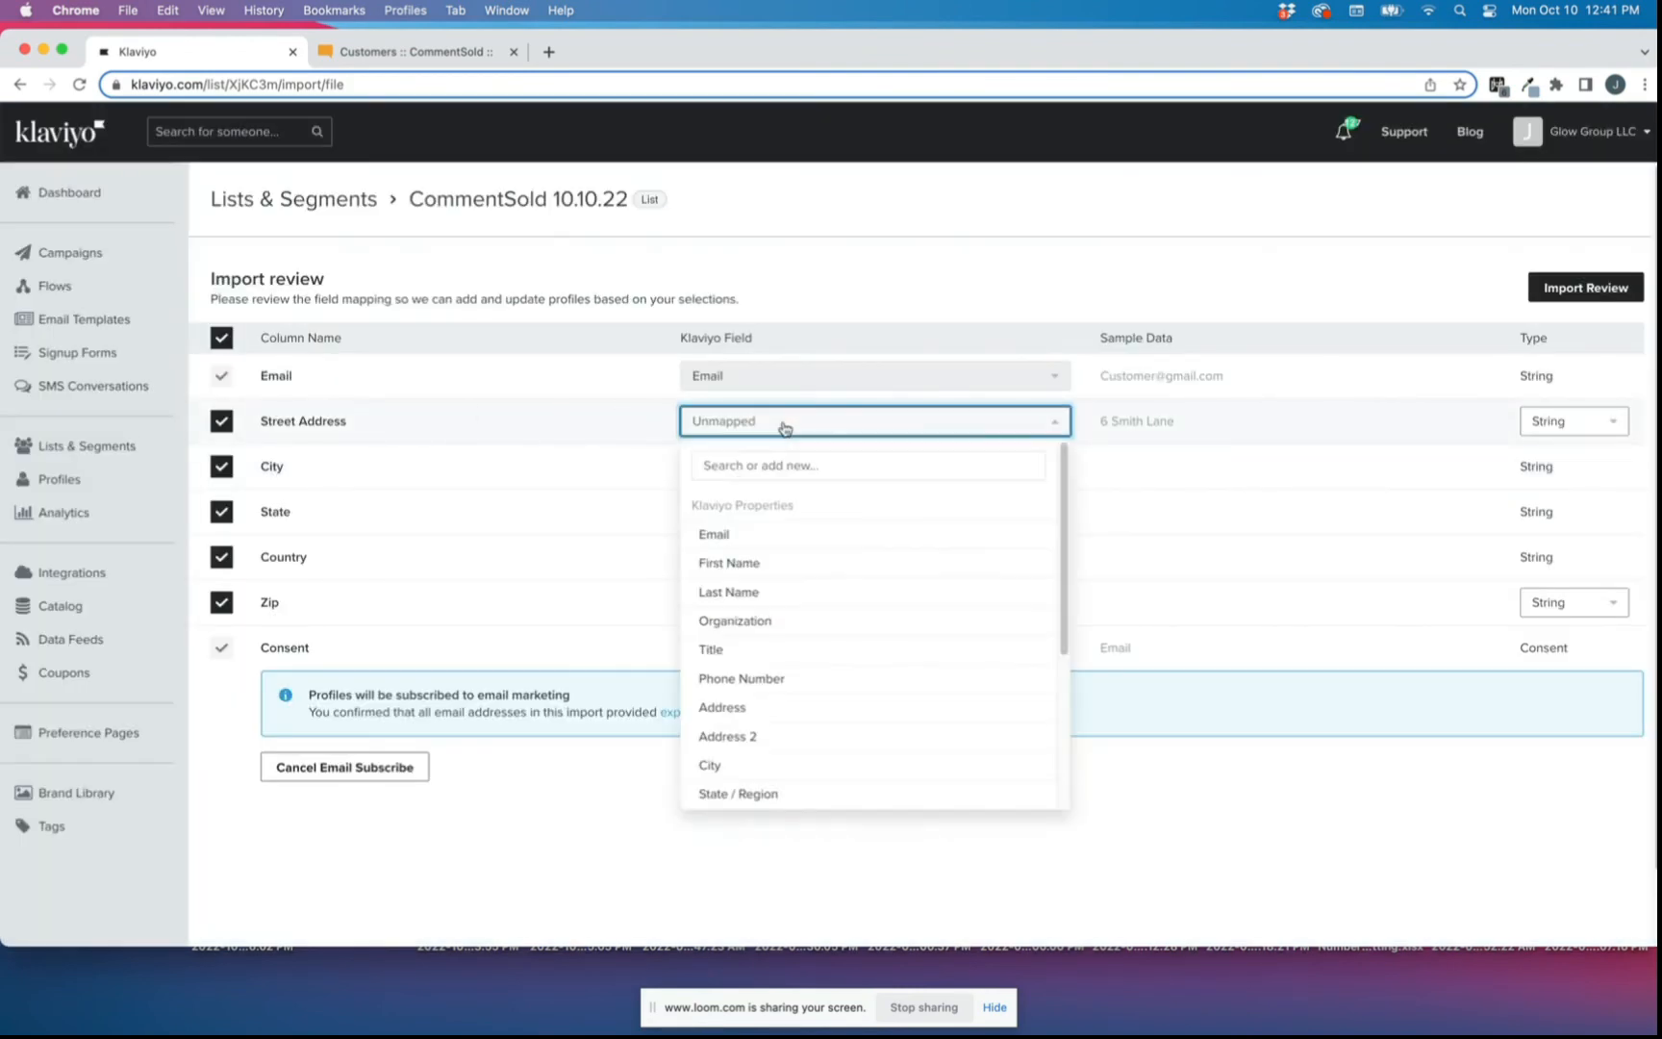
click(791, 707)
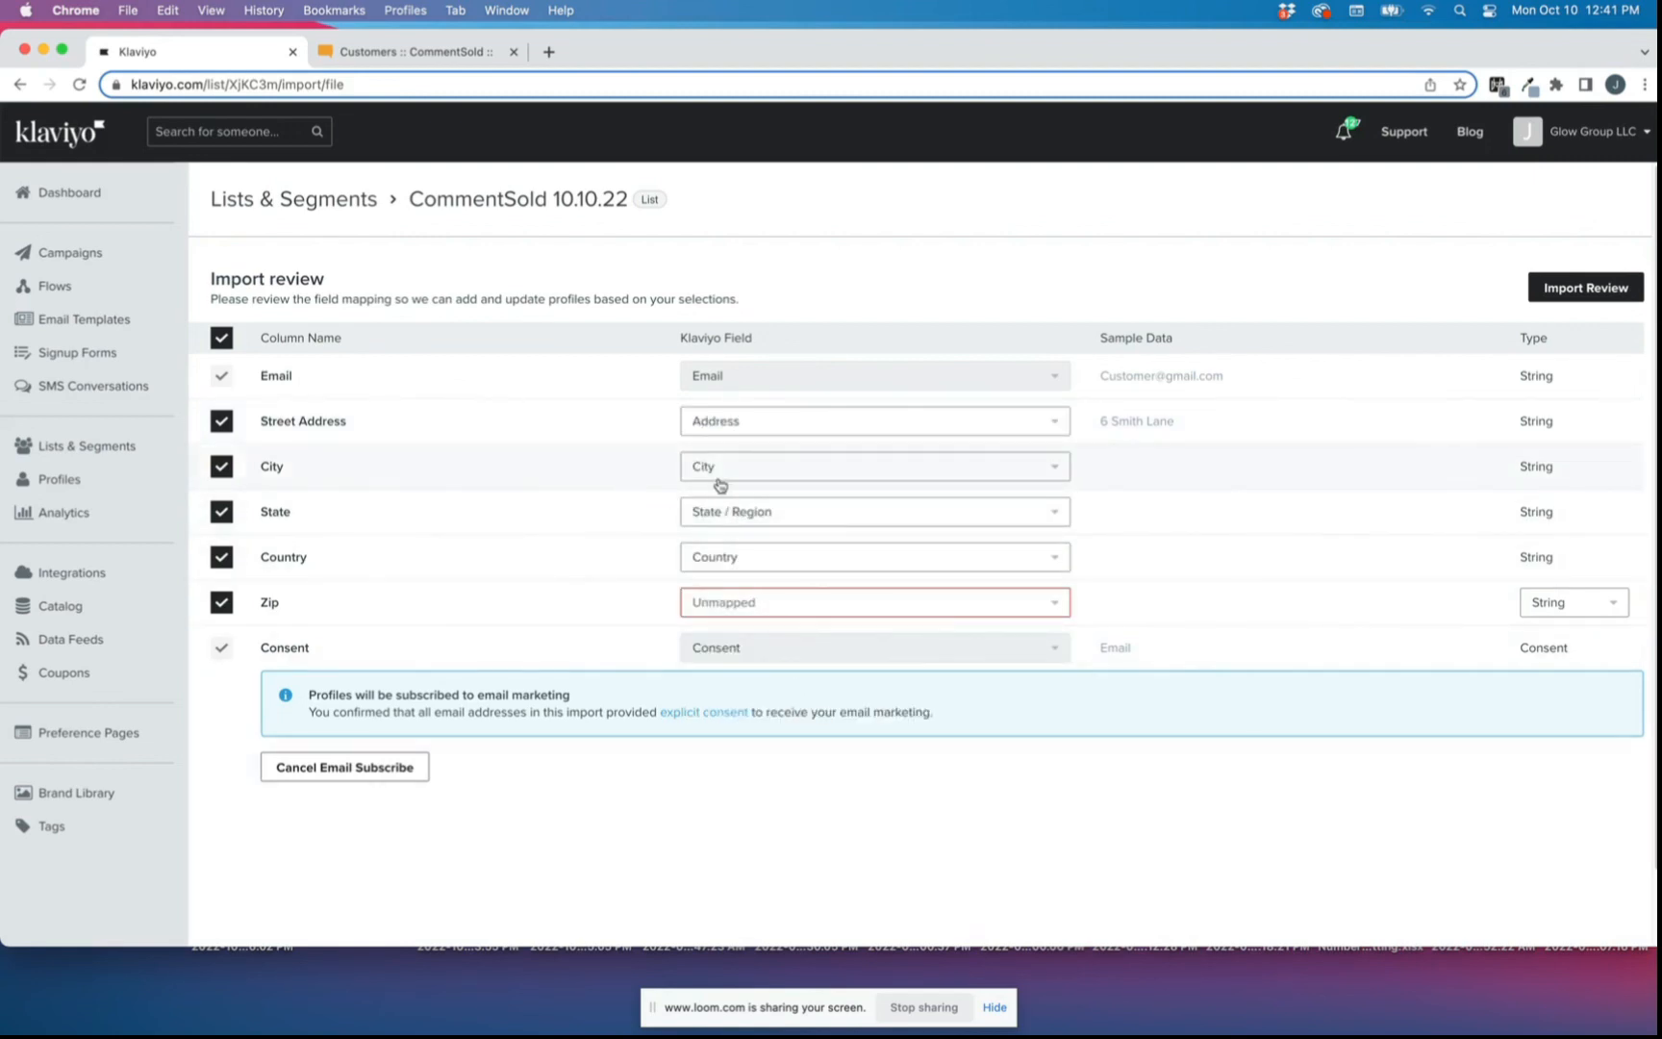
scroll(635, 577, down, 2)
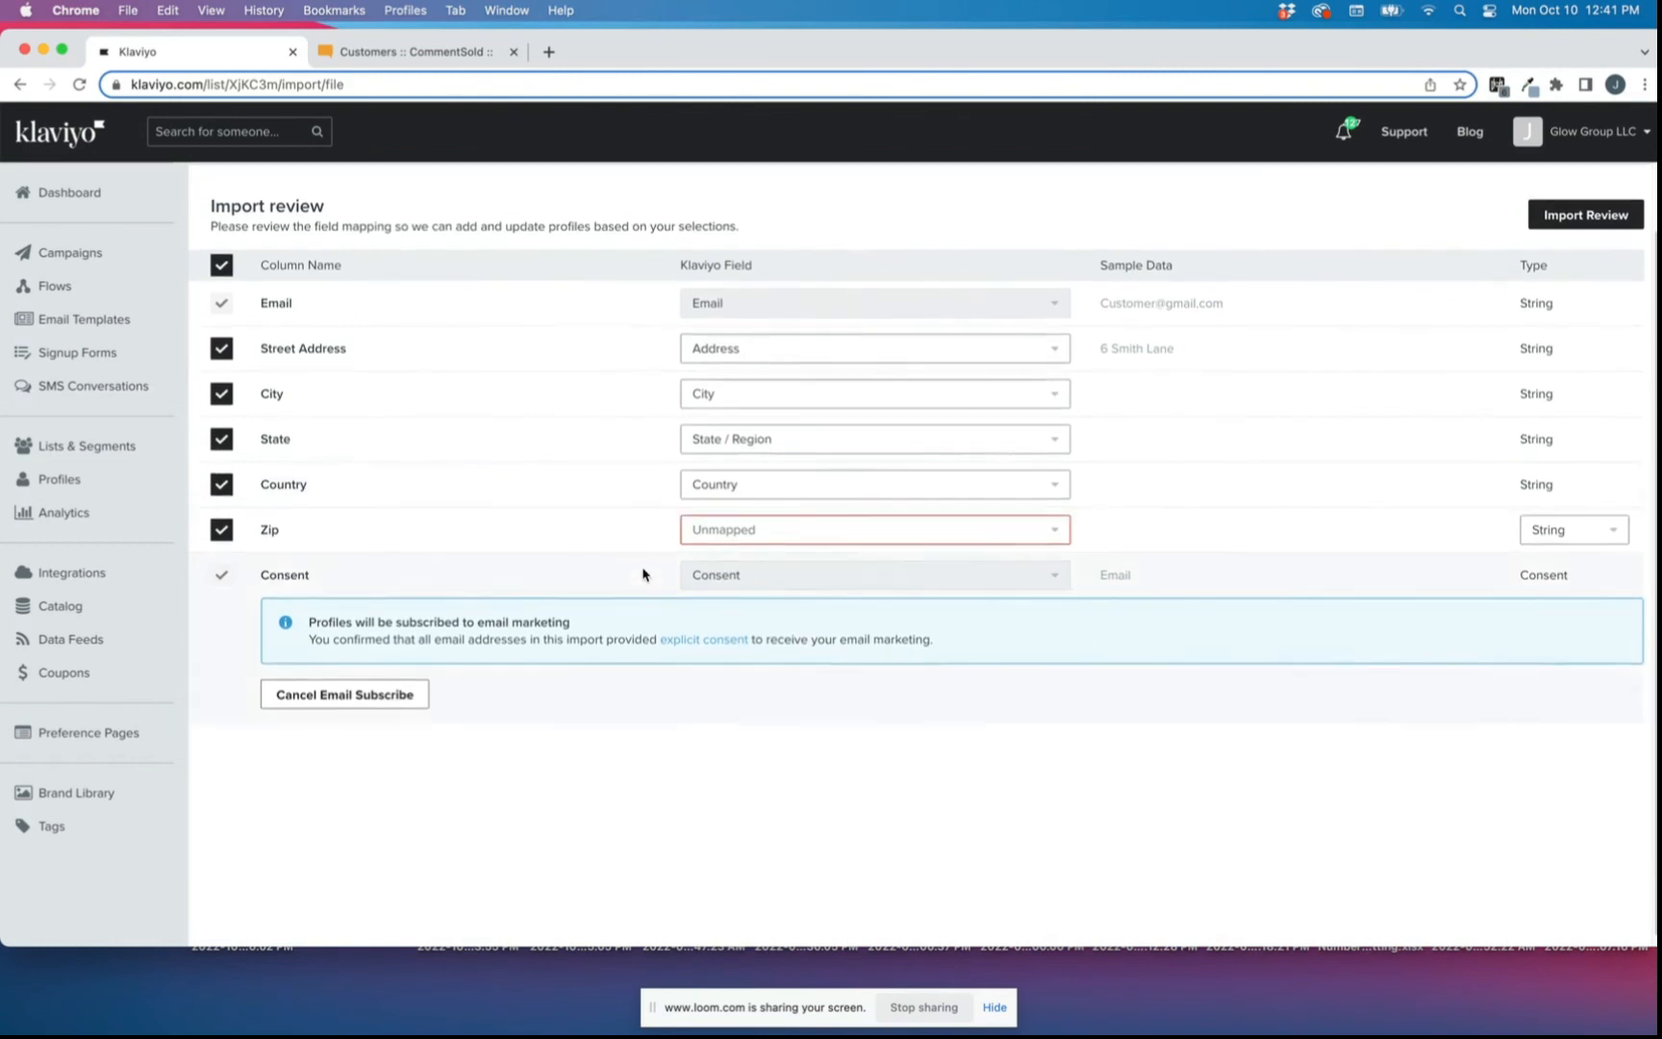
click(804, 527)
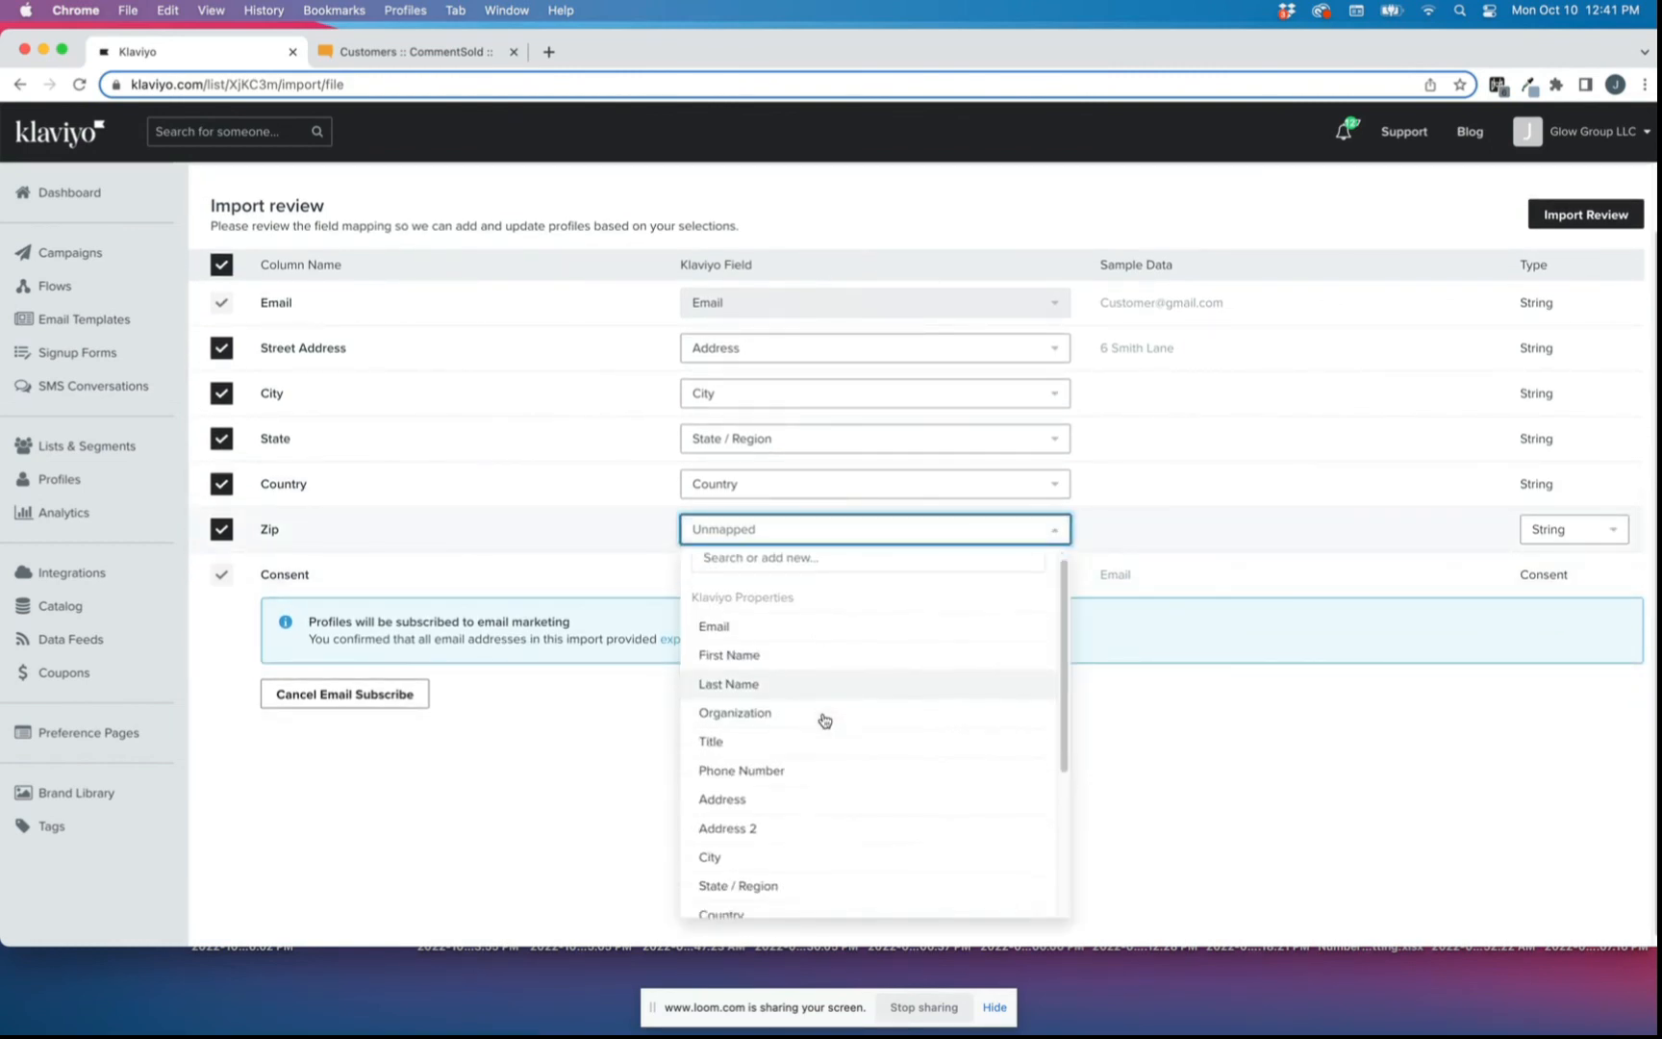
scroll(823, 719, down, 5)
click(827, 711)
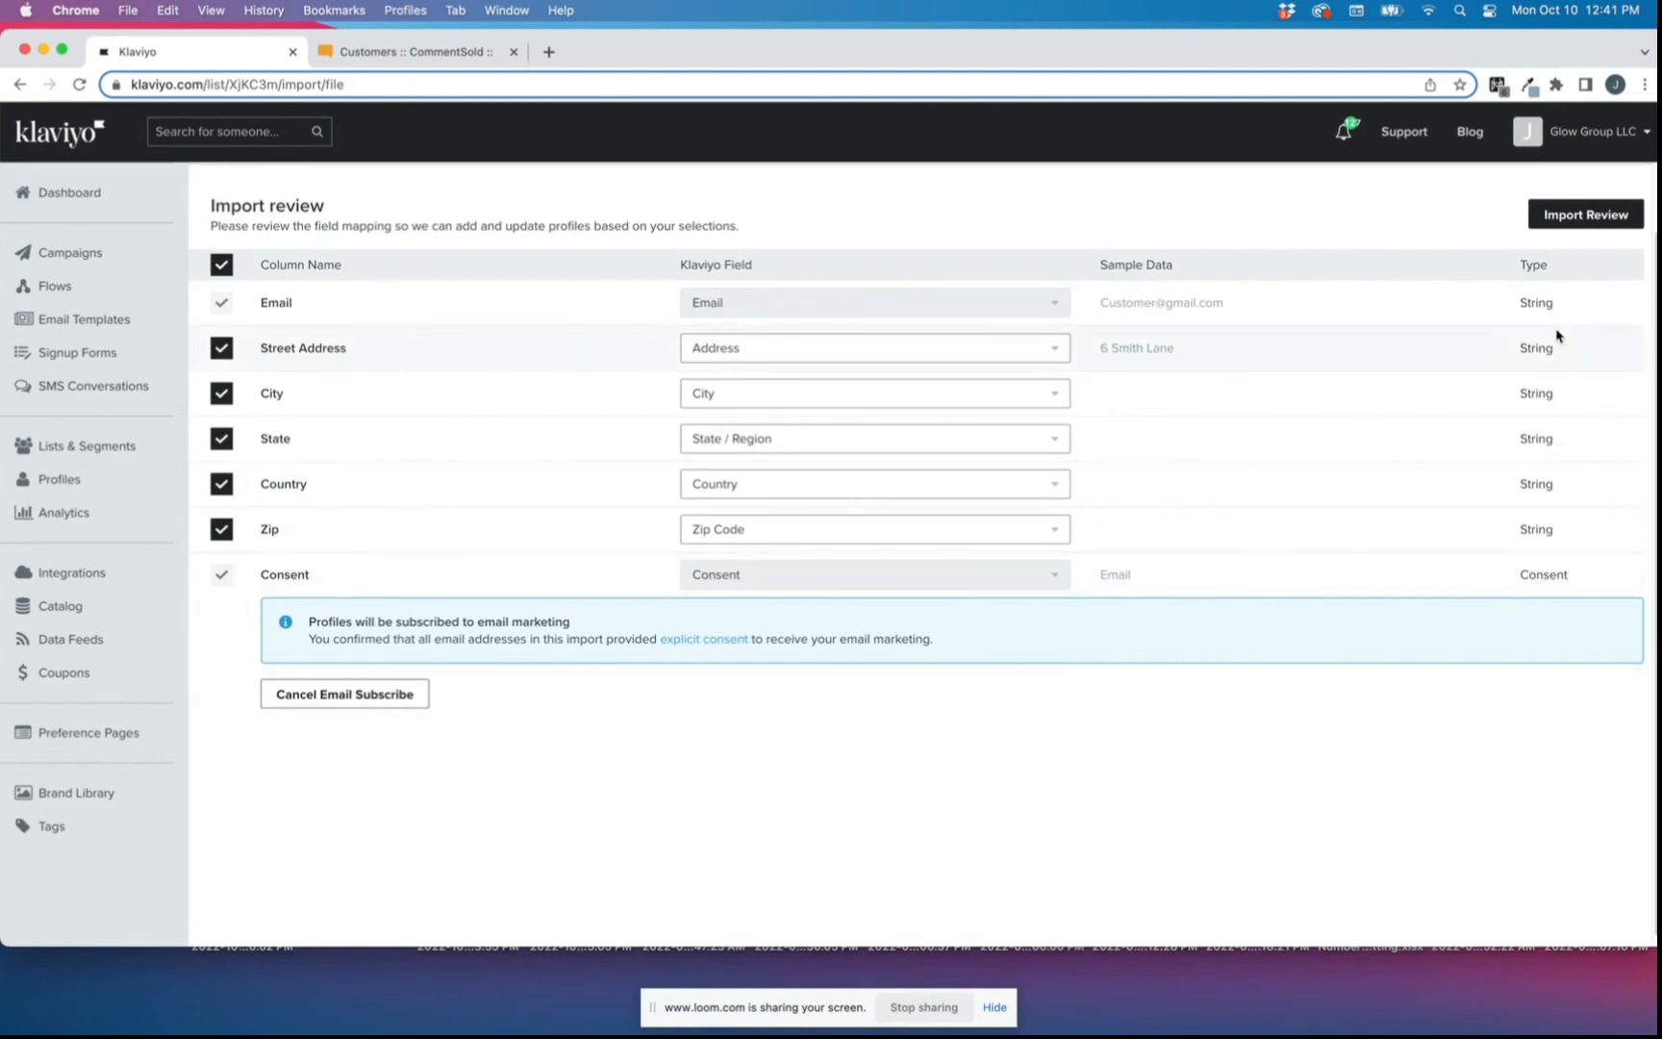
click(1602, 217)
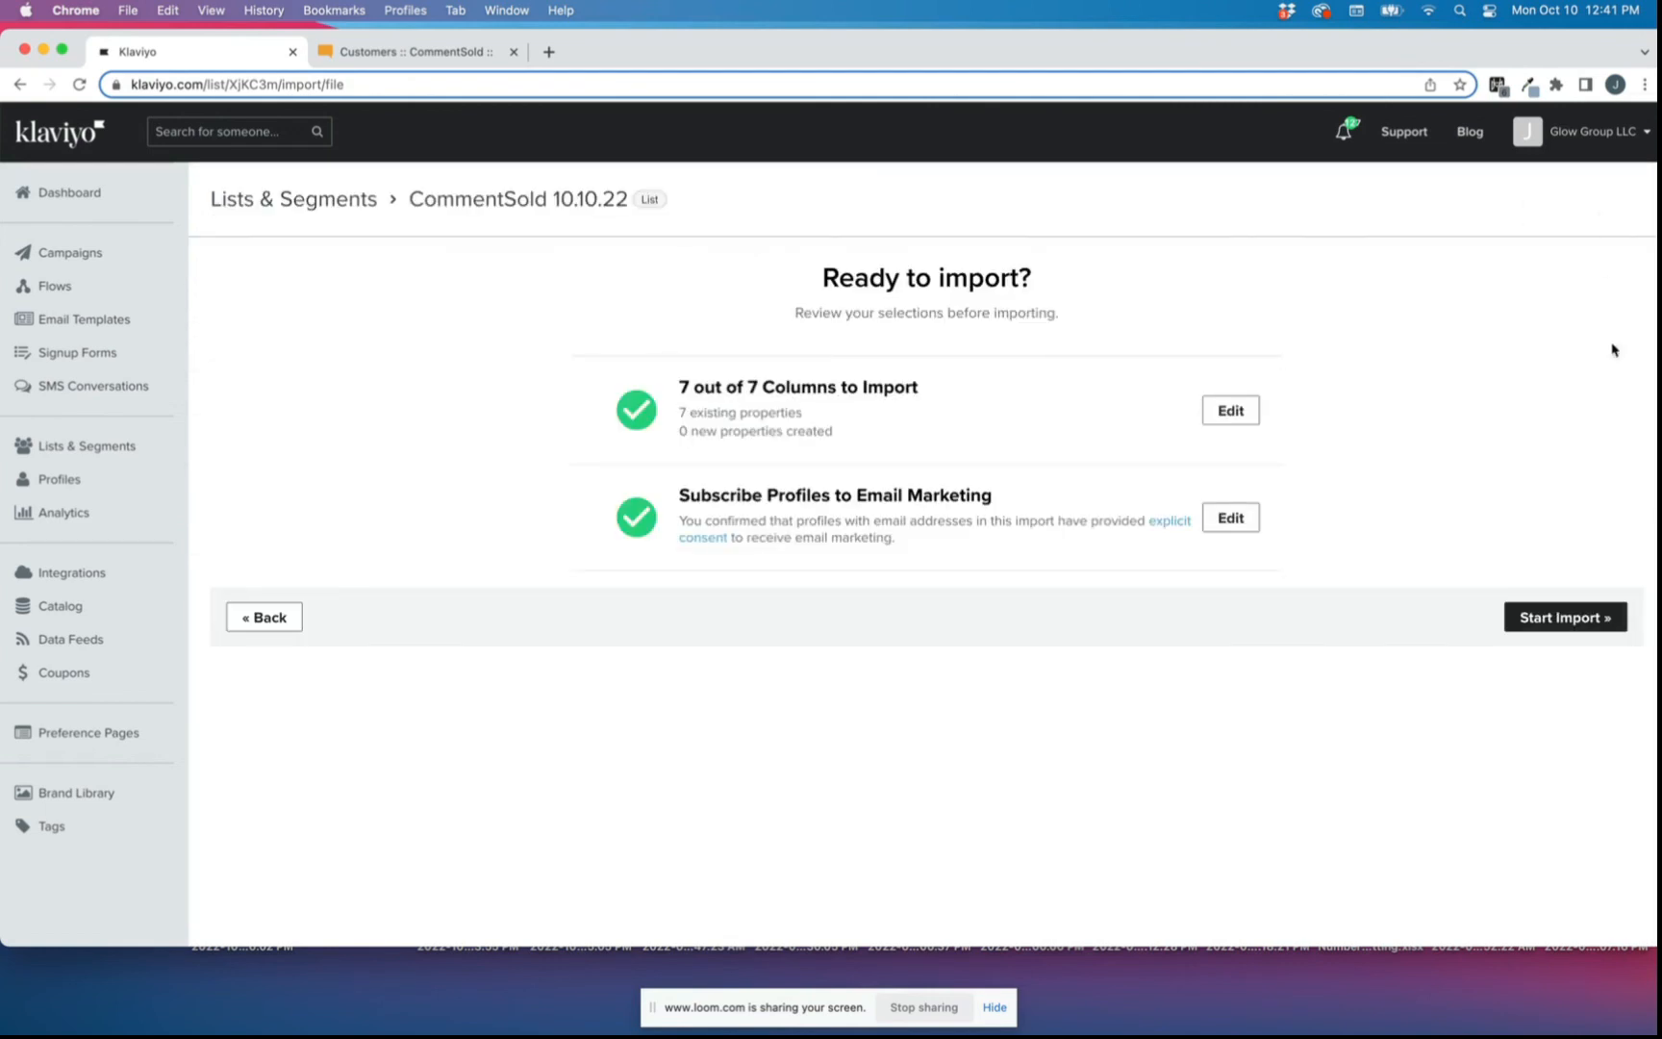